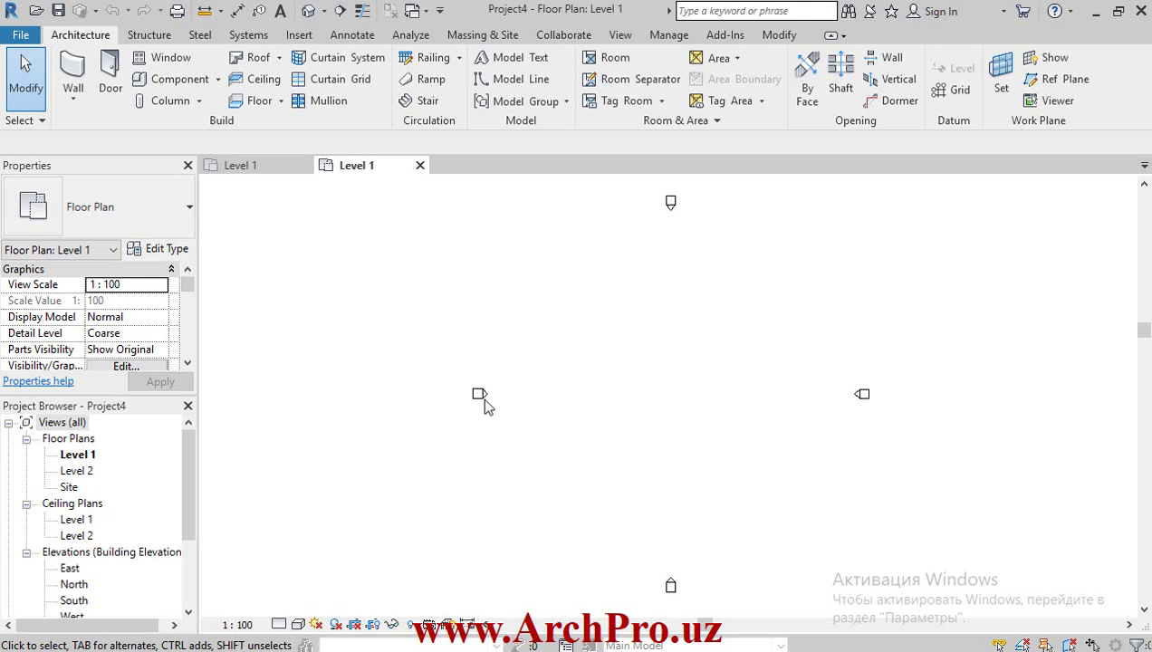
# Draw vertical grid 1 on the Level 1 plan from a top point straight down.
pyautogui.click(949, 91)
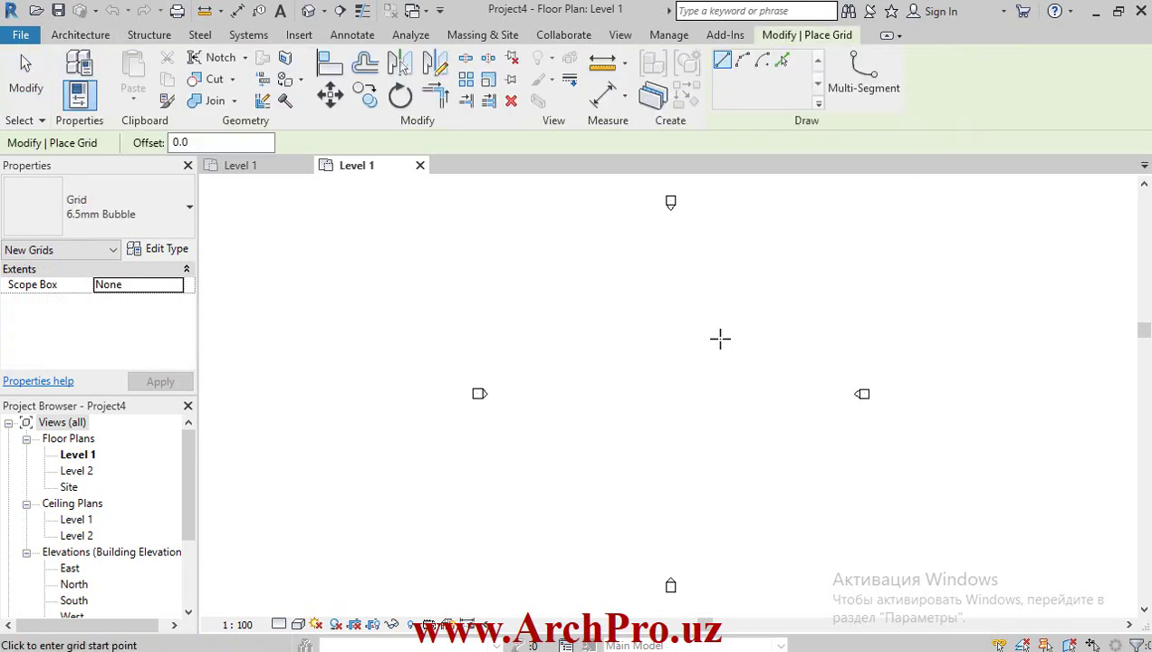
pyautogui.press('Escape')
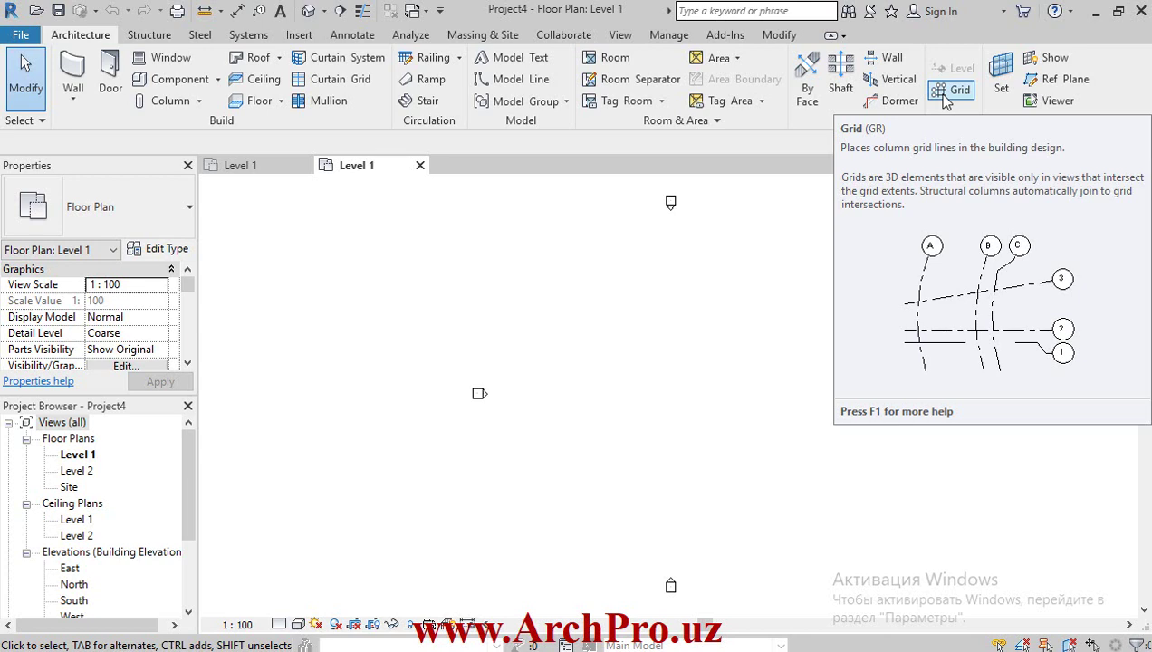
pyautogui.click(945, 94)
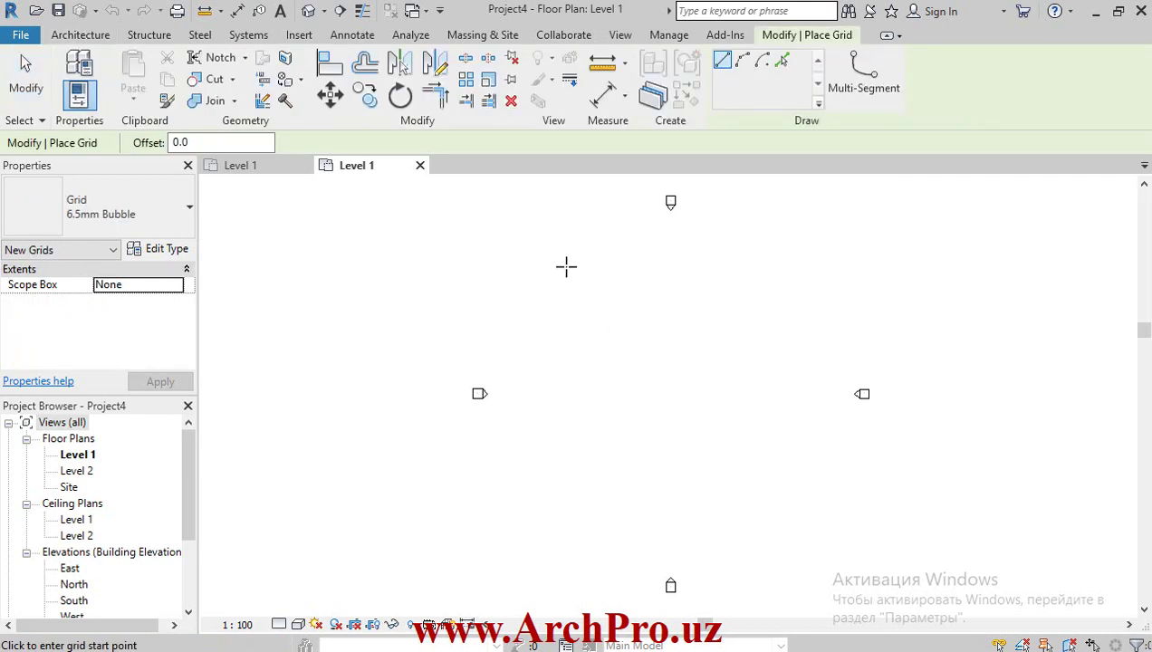
pyautogui.scroll(4, 547, 313)
pyautogui.scroll(-3, 550, 311)
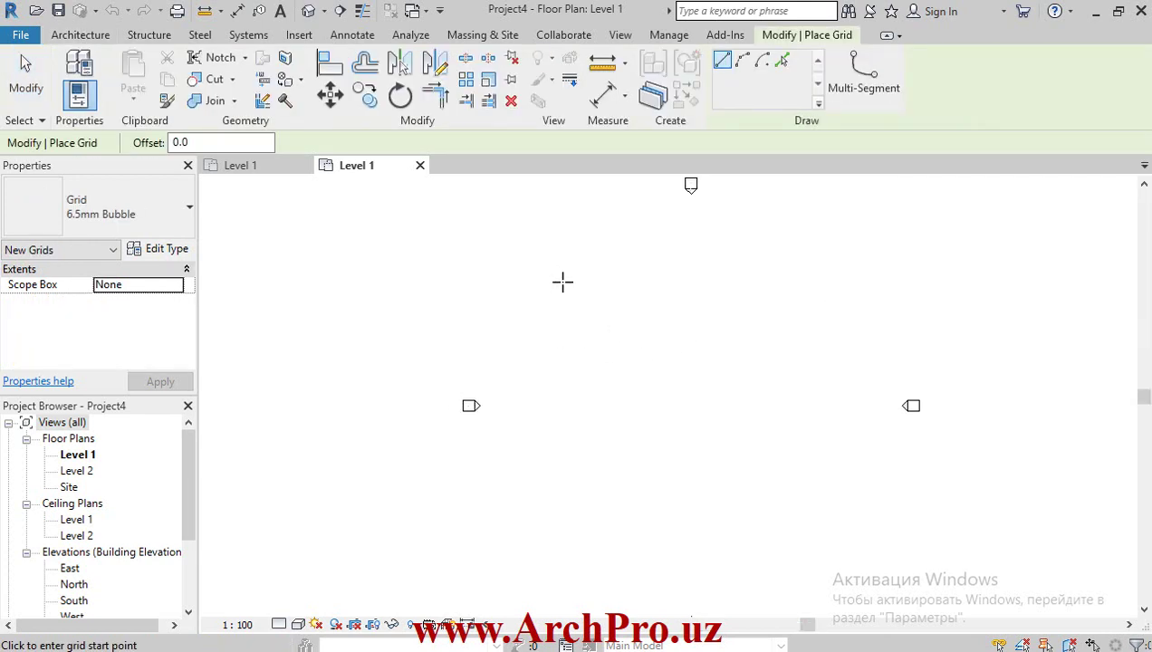
pyautogui.click(568, 272)
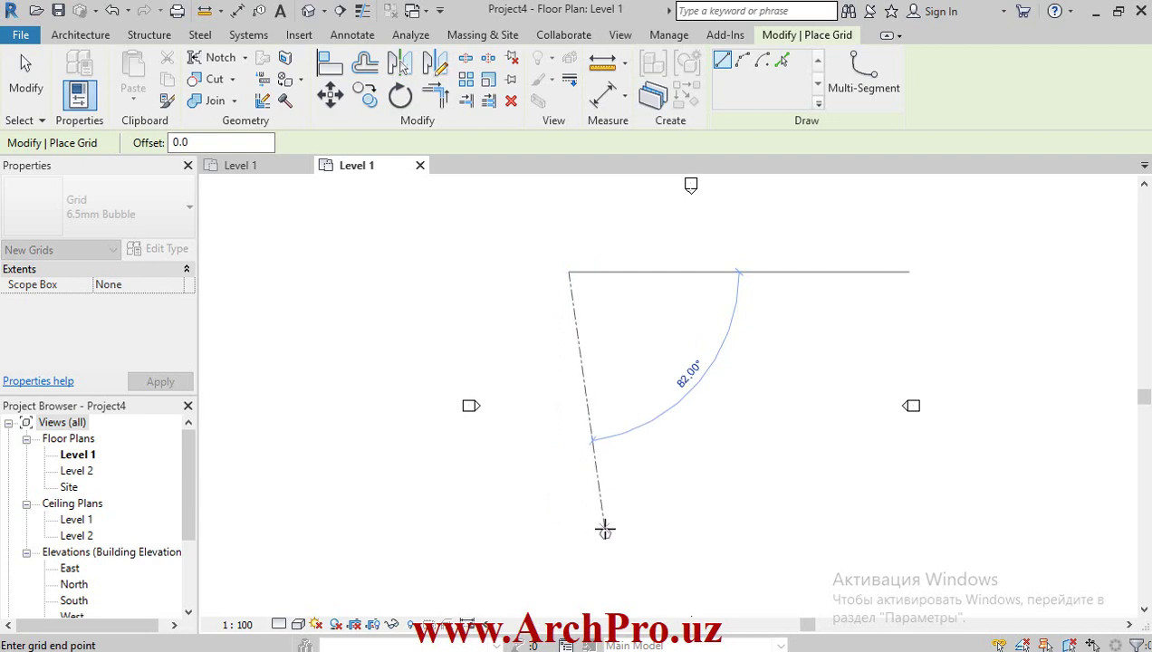
pyautogui.scroll(-2, 570, 540)
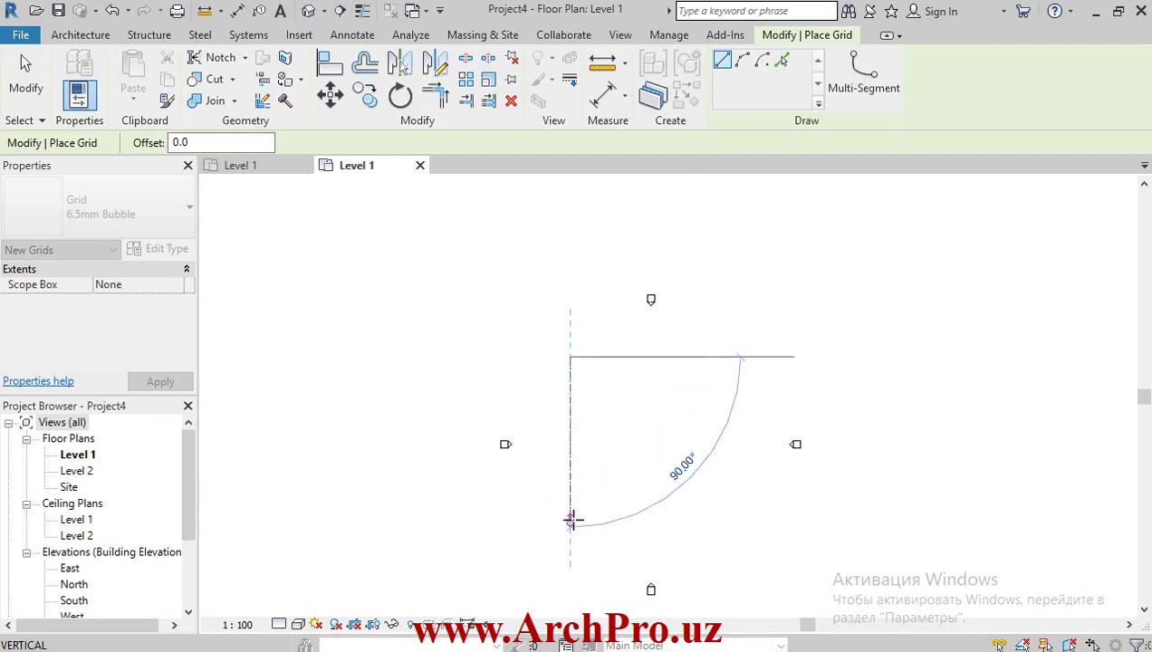
pyautogui.scroll(1, 570, 554)
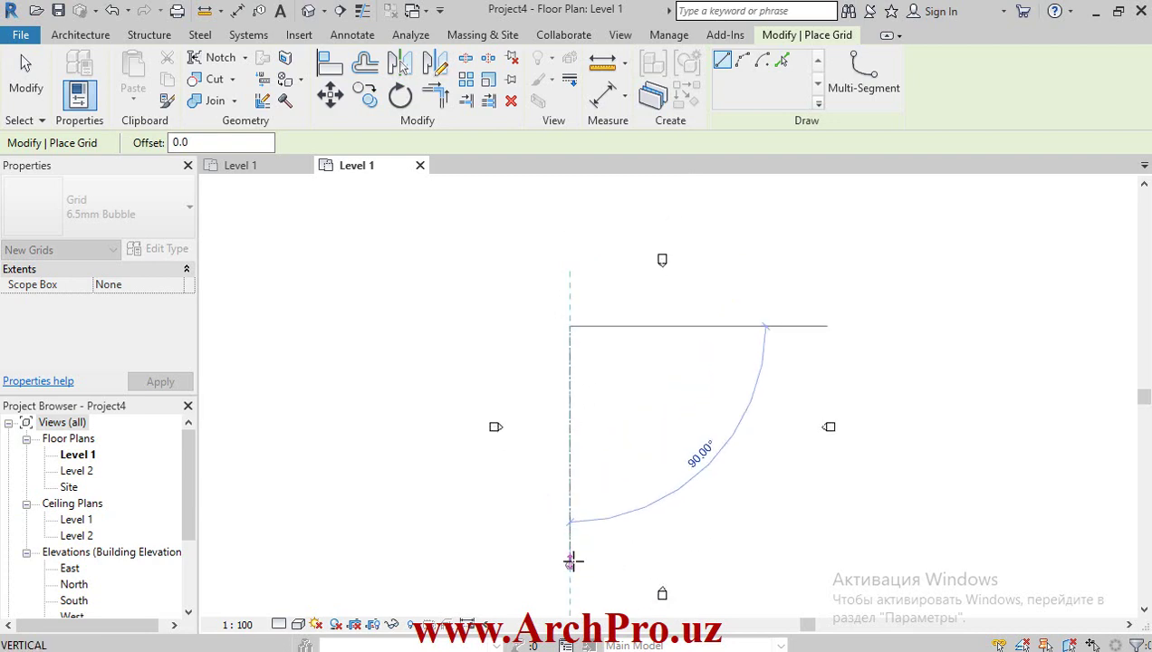
pyautogui.click(571, 561)
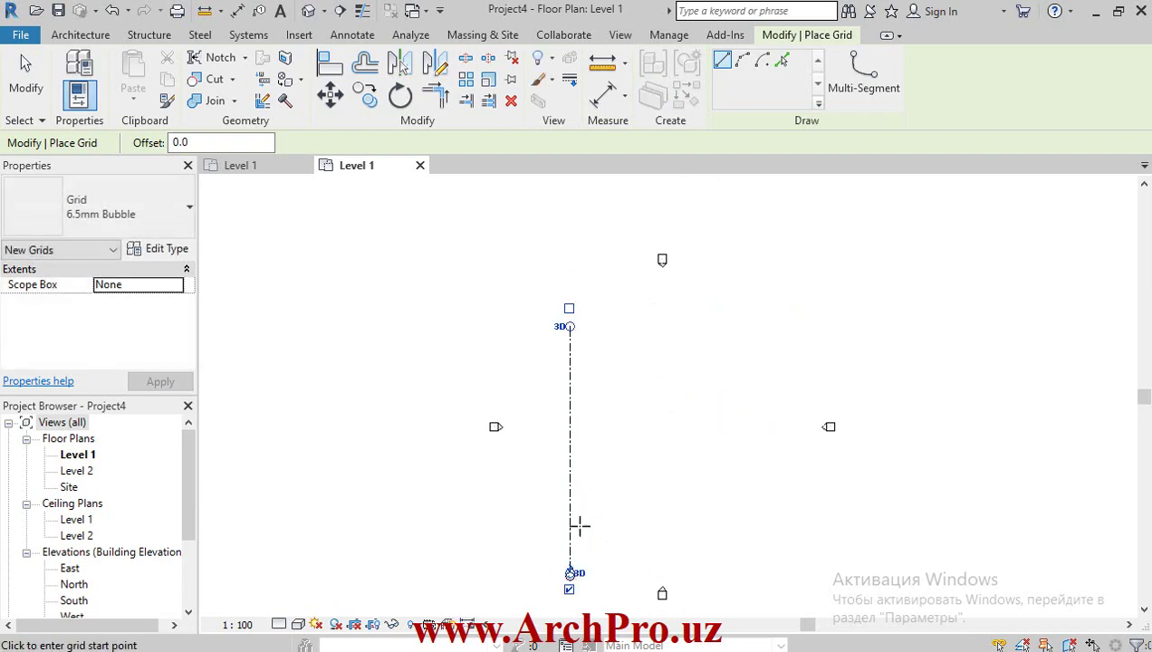
pyautogui.scroll(1, 557, 272)
pyautogui.scroll(-2, 534, 326)
pyautogui.scroll(-1, 571, 468)
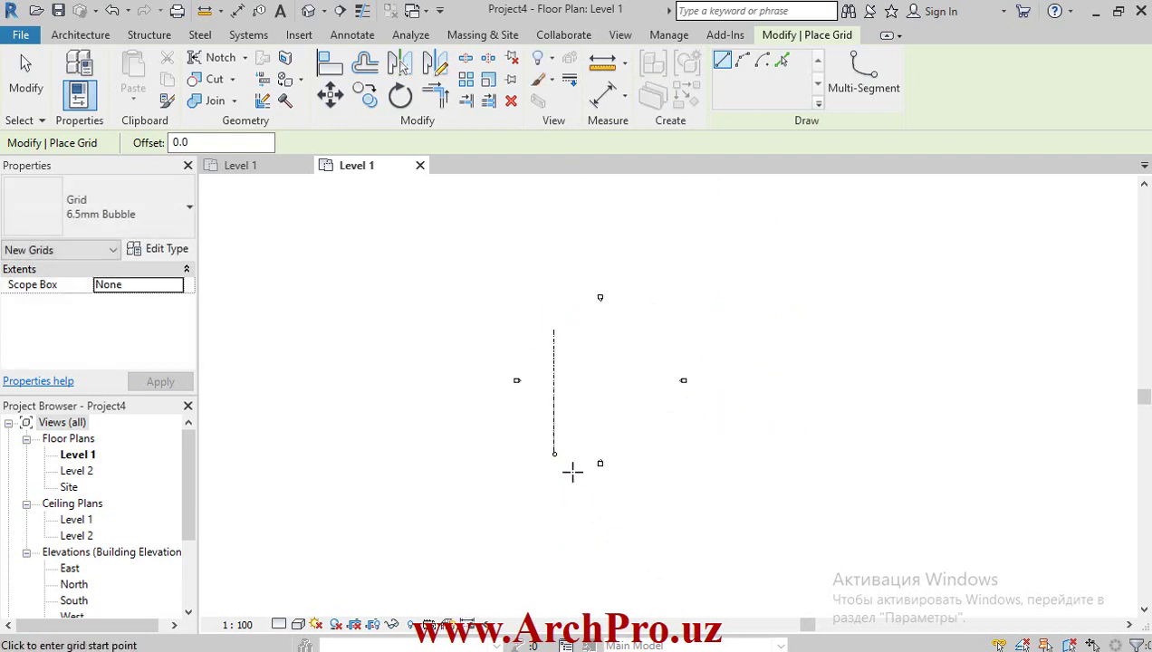
pyautogui.scroll(2, 570, 468)
pyautogui.scroll(1, 539, 428)
pyautogui.scroll(-1, 569, 464)
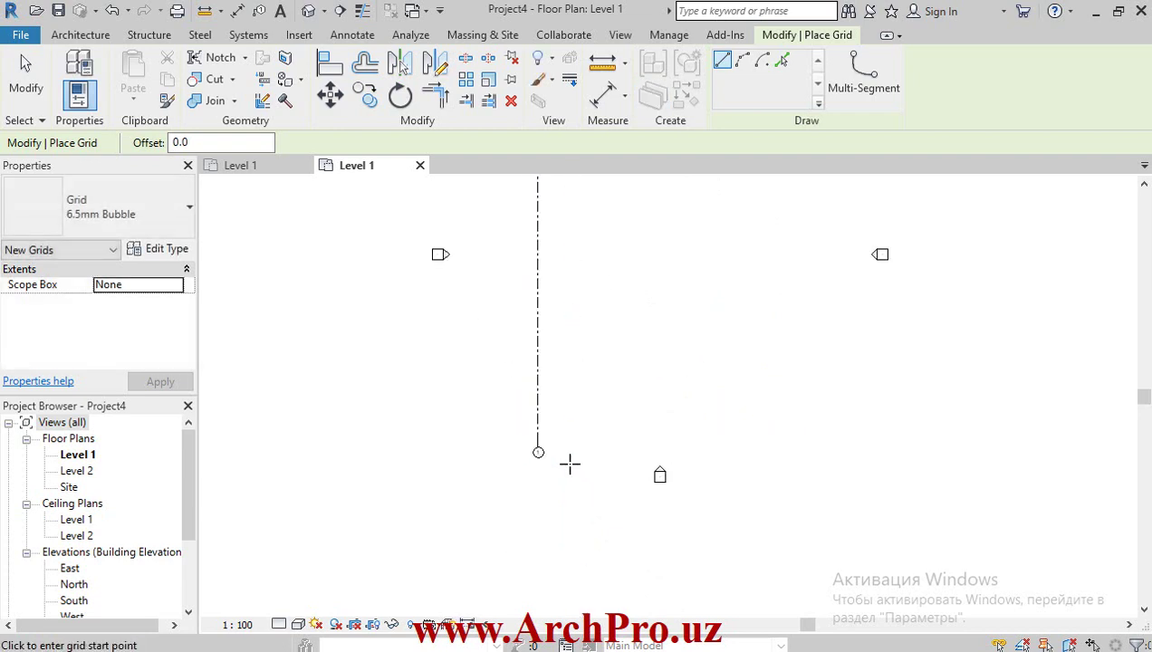
pyautogui.scroll(3, 543, 458)
pyautogui.scroll(-1, 551, 473)
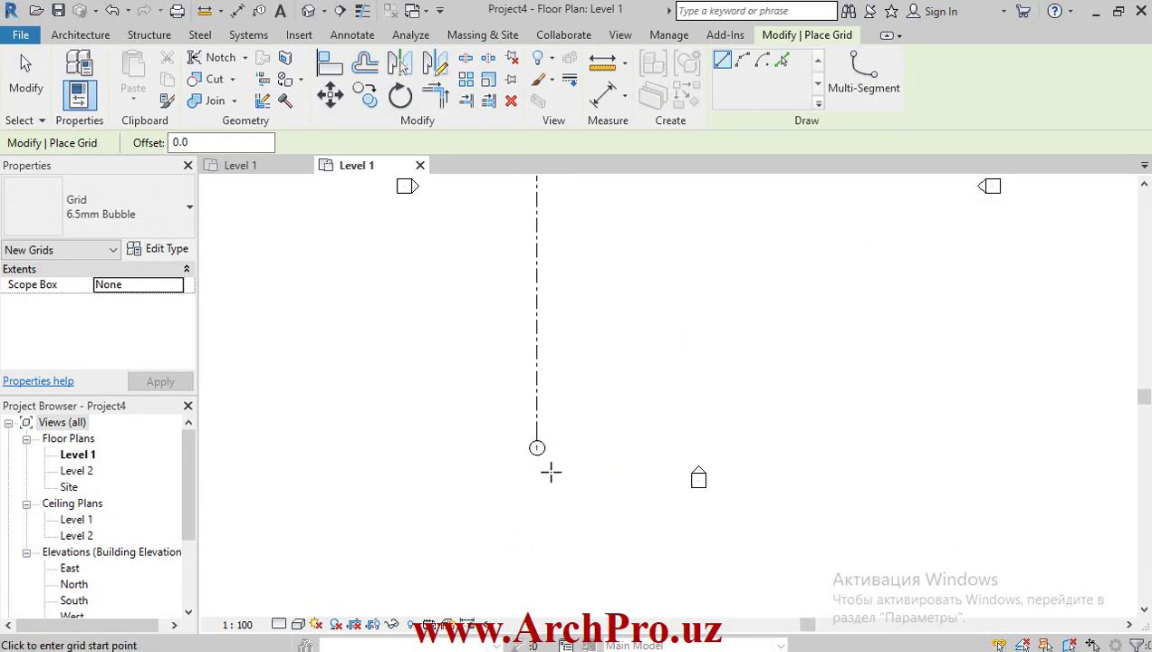
pyautogui.scroll(-1, 651, 514)
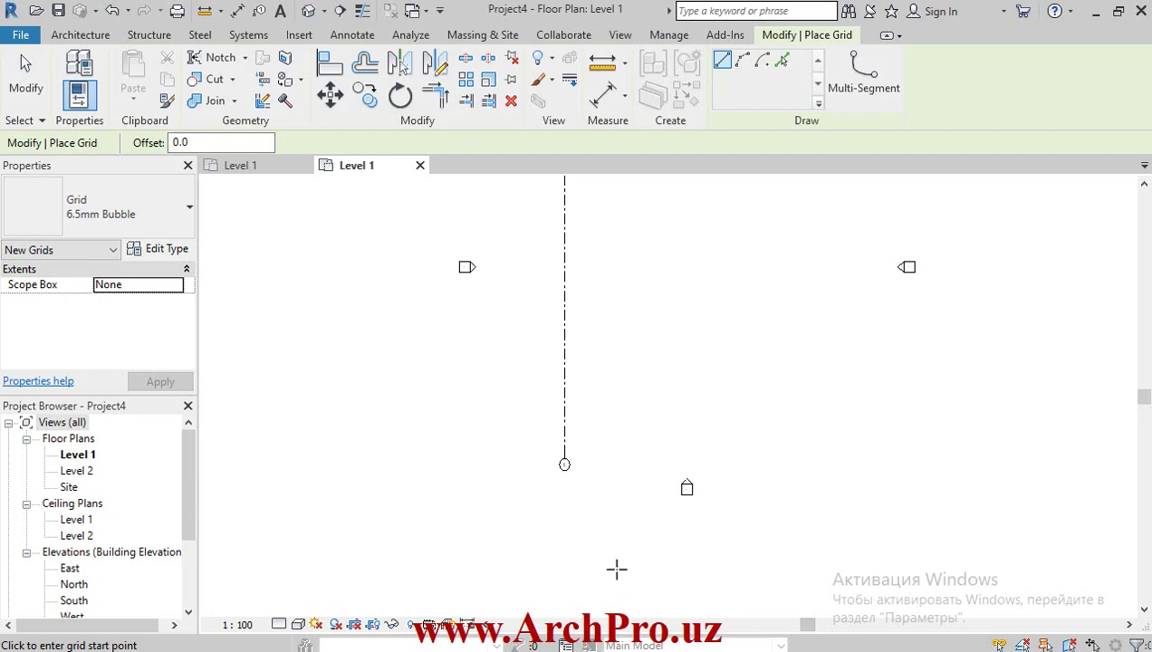
pyautogui.scroll(-1, 617, 569)
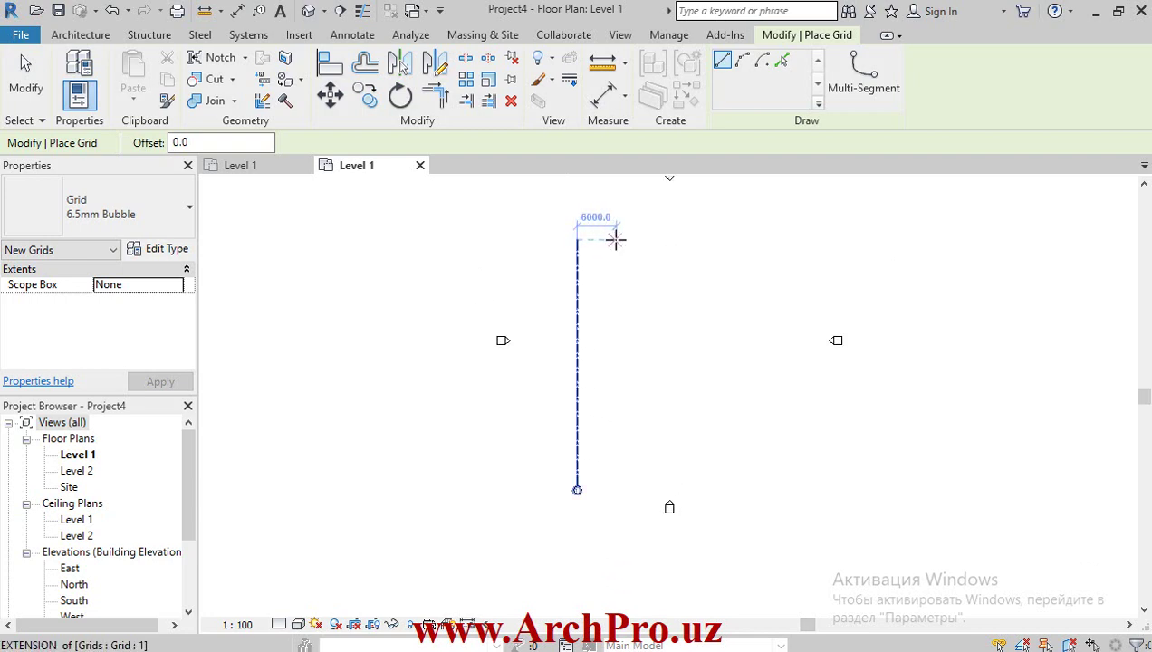
# Draw grids 2, 3 and 4 parallel to grid 1, snapping to its top and bottom ends.
pyautogui.click(616, 239)
pyautogui.click(616, 487)
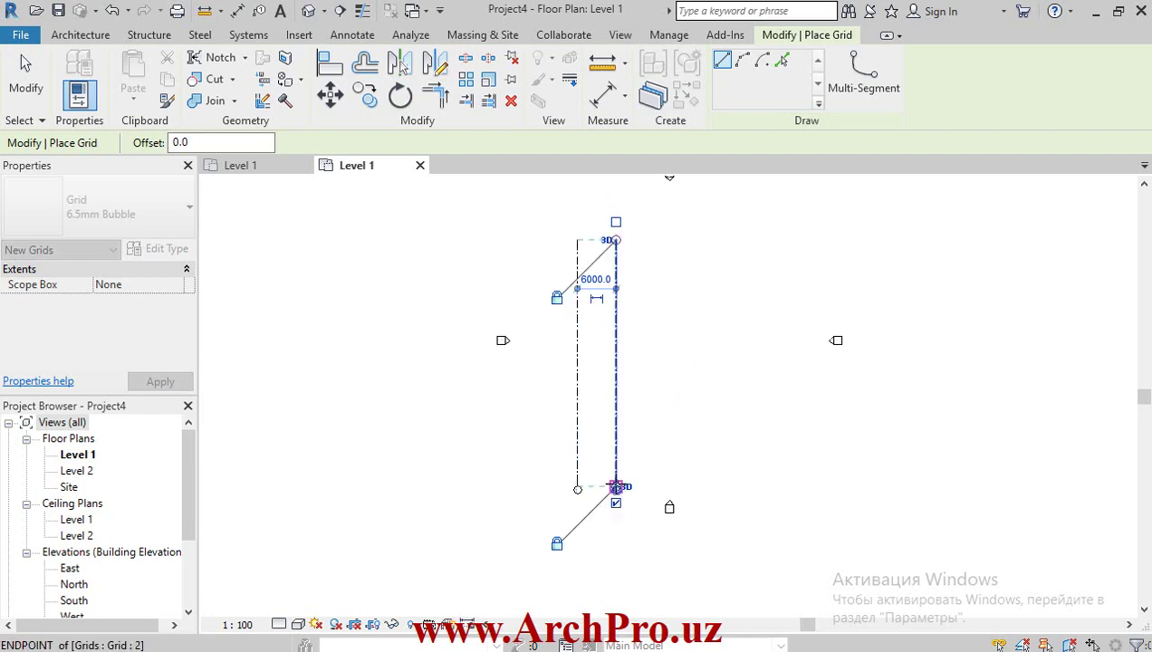
pyautogui.click(655, 239)
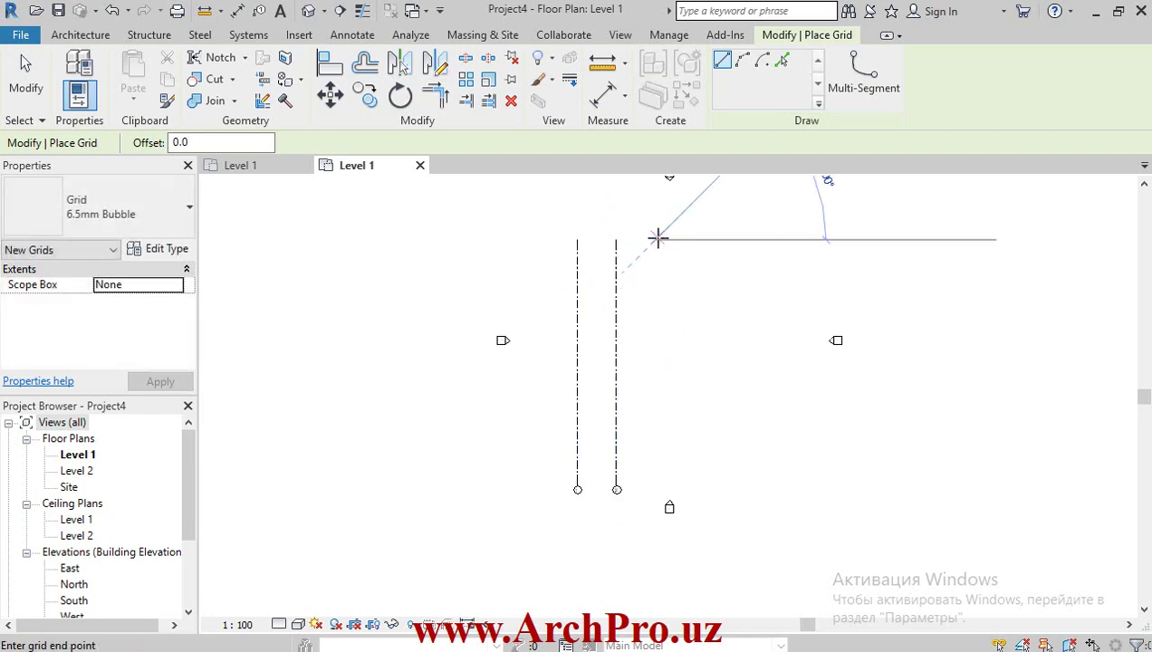
pyautogui.click(655, 487)
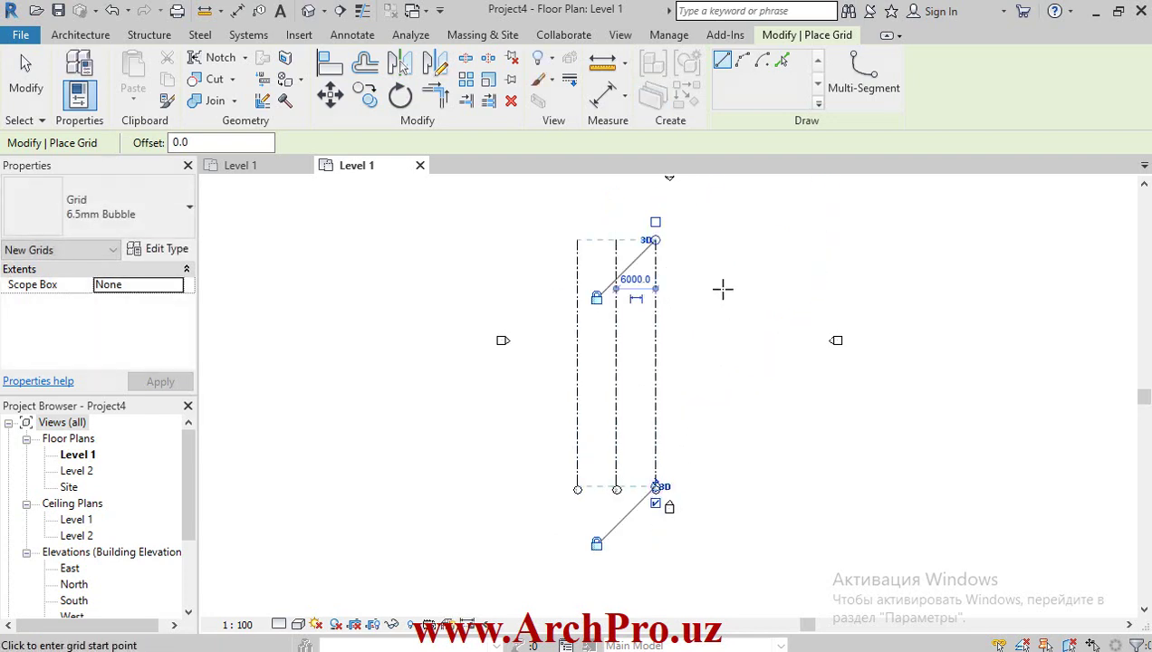
pyautogui.click(707, 239)
pyautogui.click(707, 487)
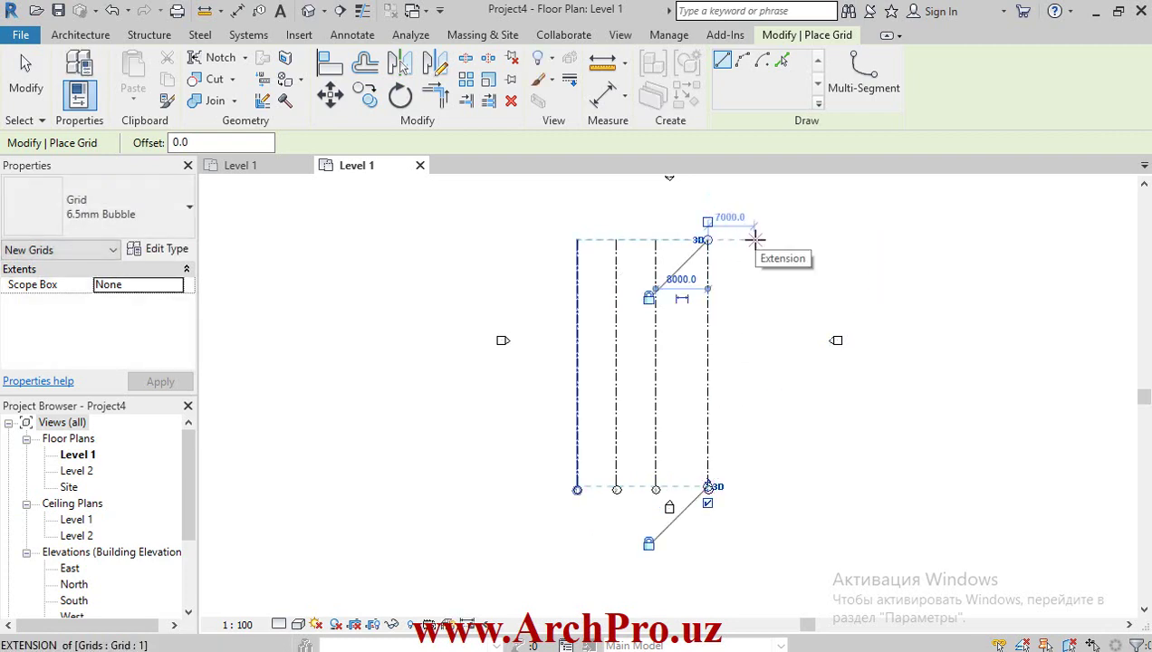
pyautogui.scroll(1, 742, 238)
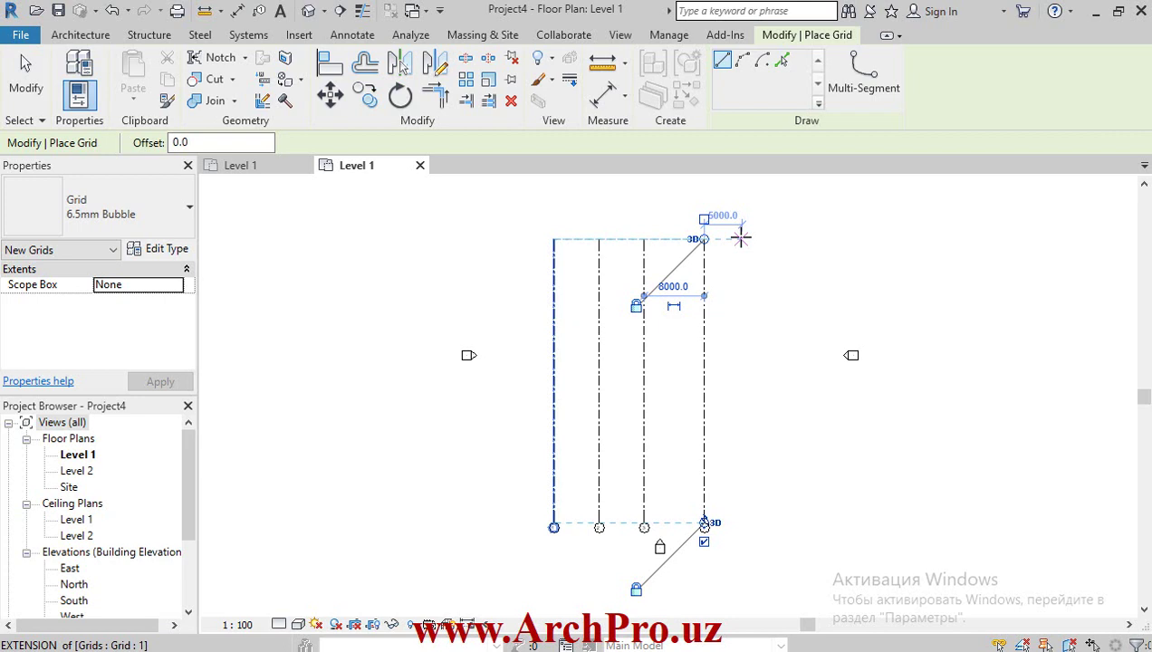
# Place grid 5 at 6000 right of grid 4, ending level with the other bubbles.
pyautogui.write('6')
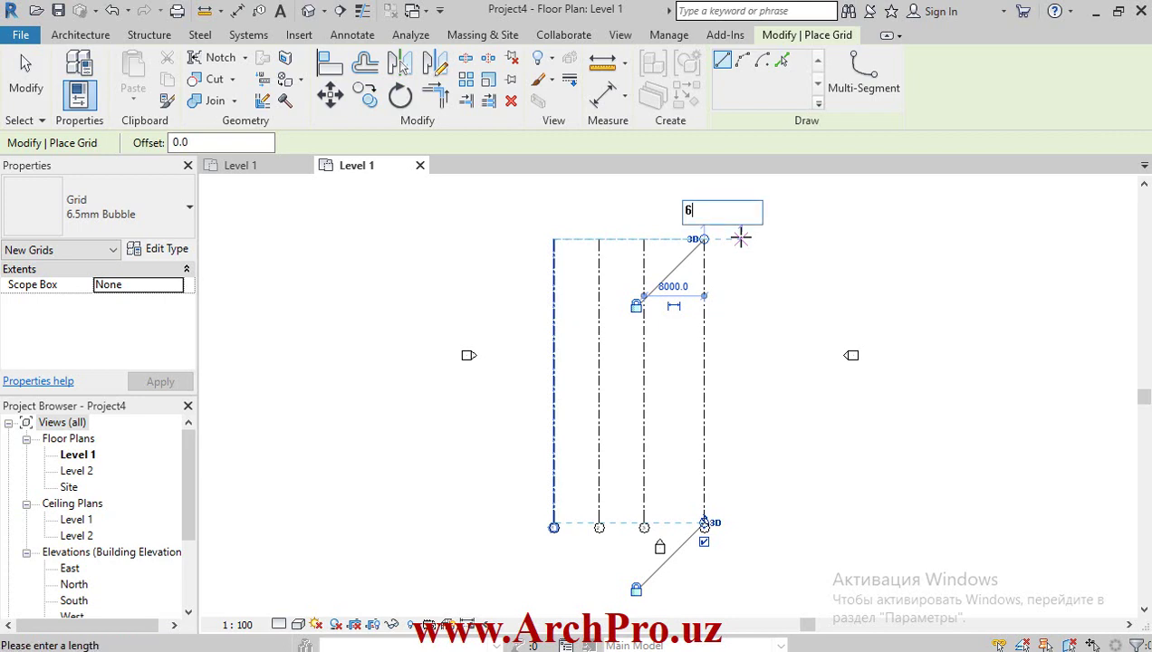
pyautogui.write('000')
pyautogui.press('Return')
pyautogui.click(749, 239)
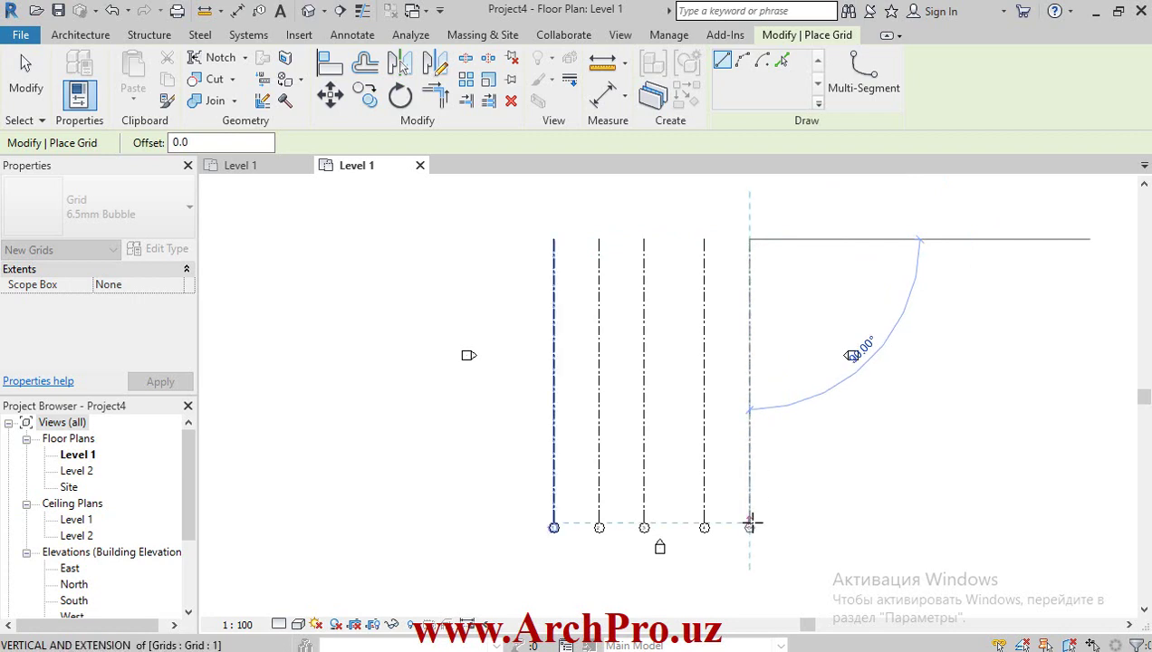
pyautogui.scroll(2, 750, 534)
pyautogui.click(748, 543)
pyautogui.scroll(1, 748, 538)
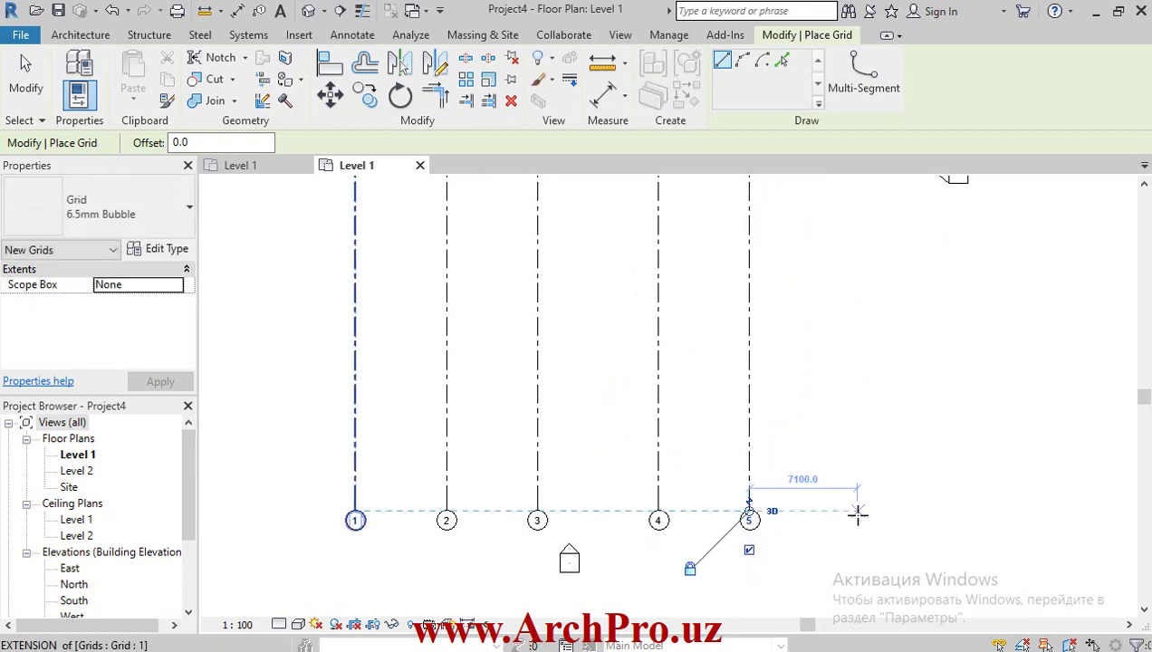
pyautogui.press('Escape')
pyautogui.scroll(-2, 667, 481)
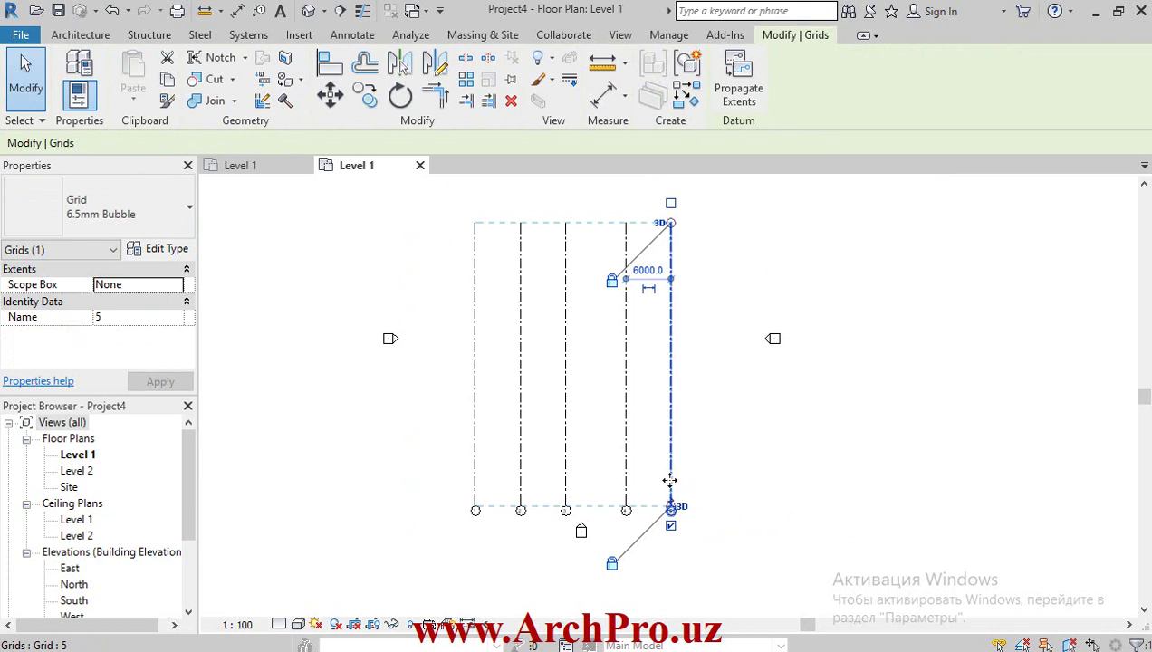
# Start the Copy command on the selected grid 5.
pyautogui.scroll(1, 675, 484)
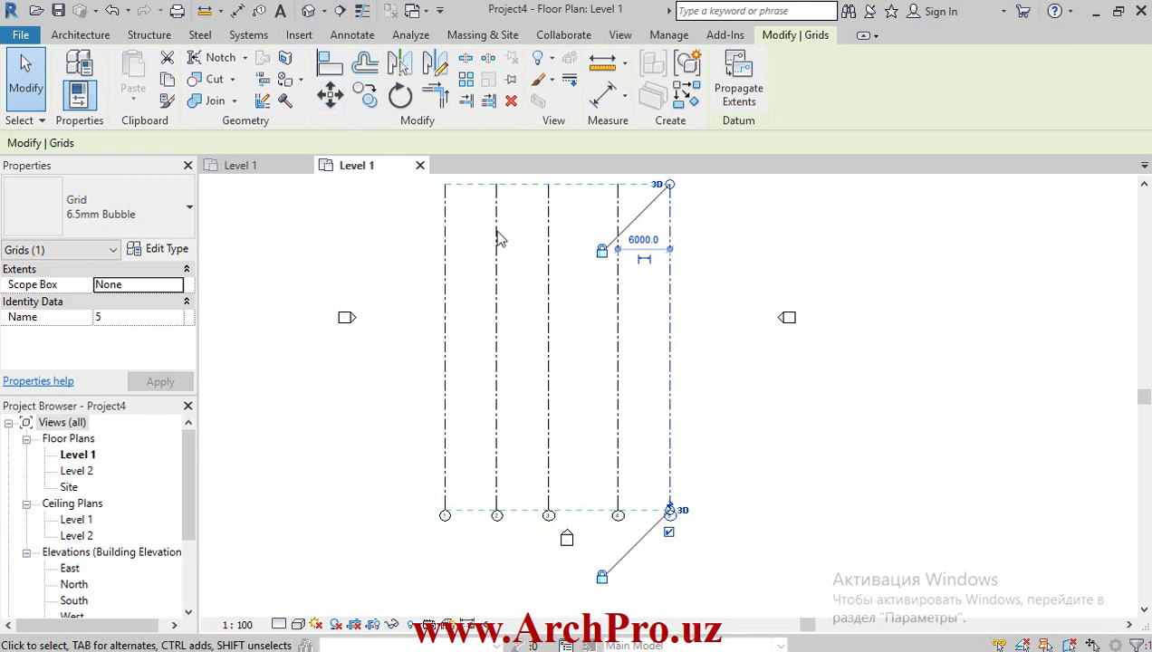
pyautogui.scroll(-1, 664, 580)
pyautogui.scroll(-1, 664, 579)
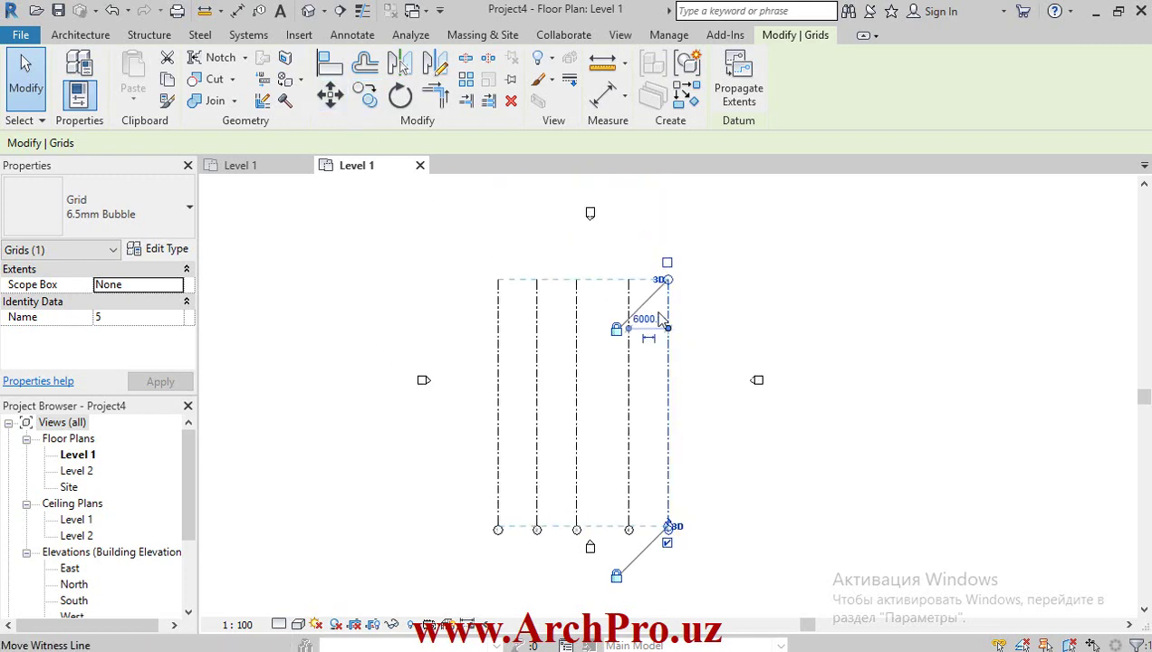
pyautogui.scroll(1, 697, 575)
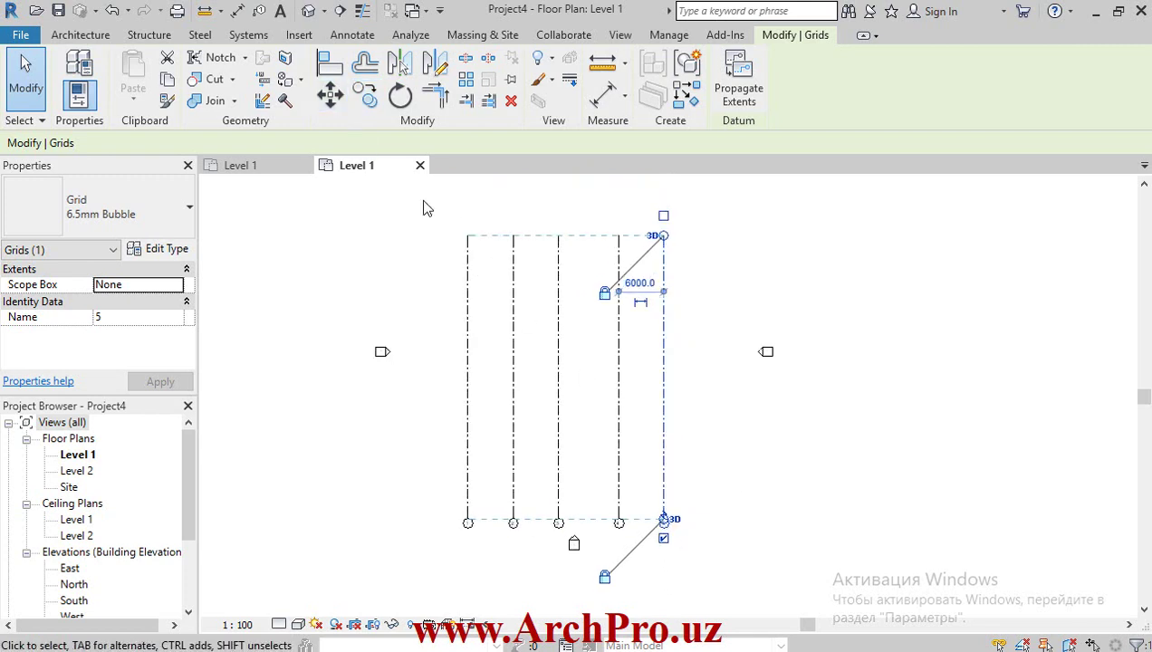
pyautogui.click(364, 94)
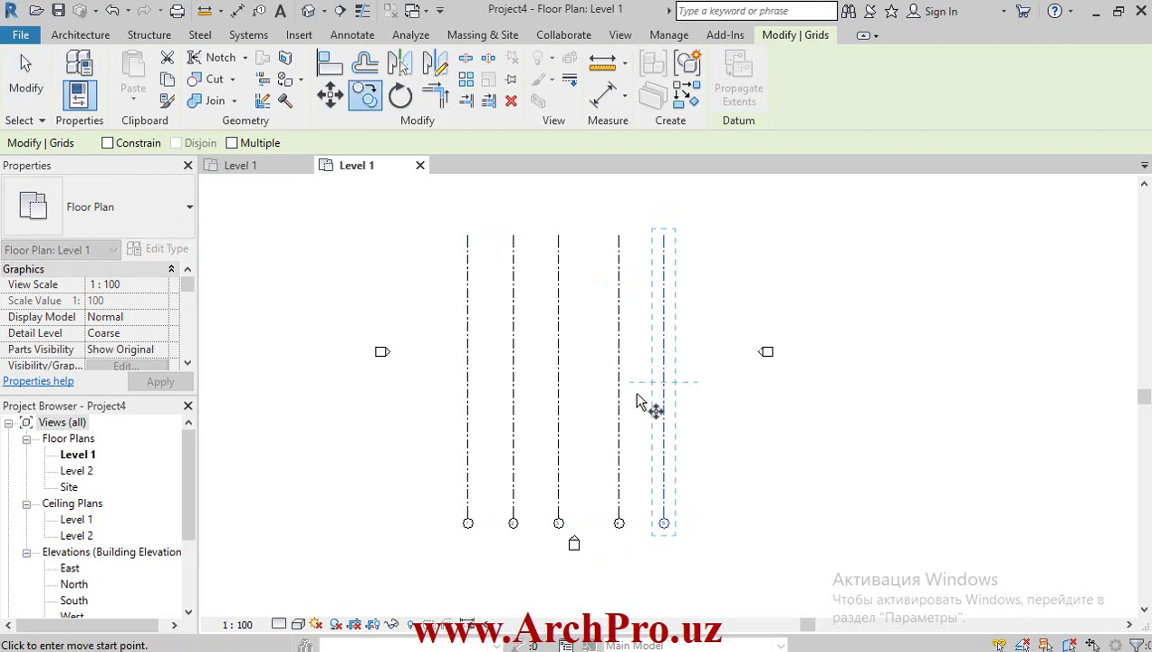
# Copy grid 5 8000 to the right, creating grid 7, and start copying it again.
pyautogui.click(663, 211)
pyautogui.click(723, 217)
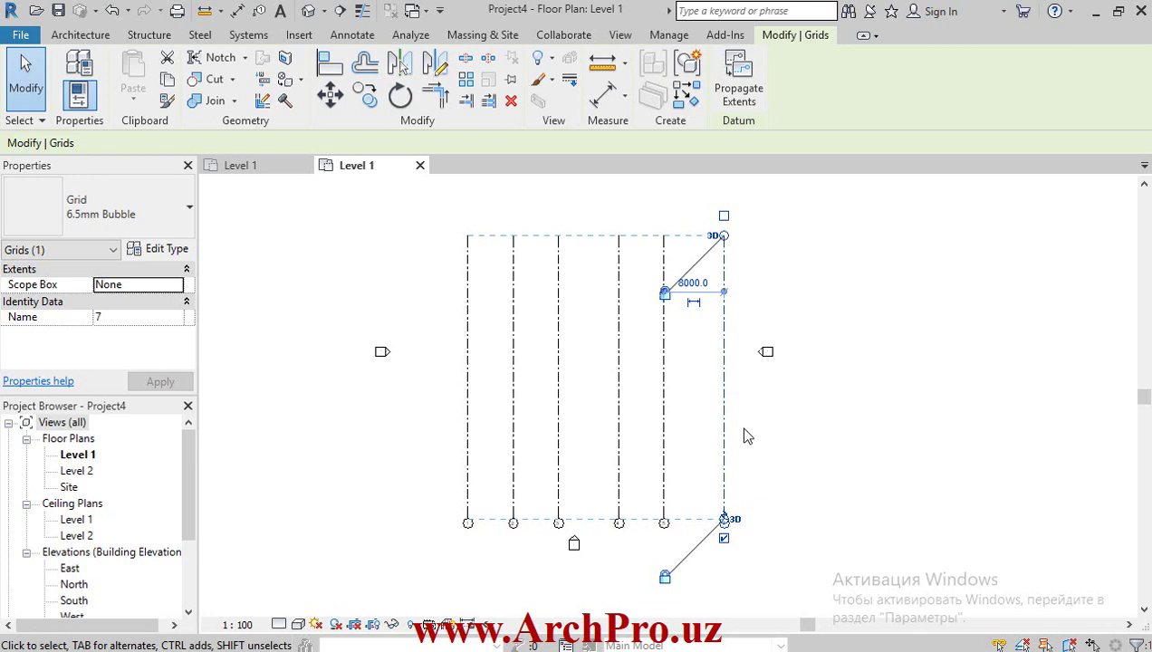
pyautogui.click(364, 95)
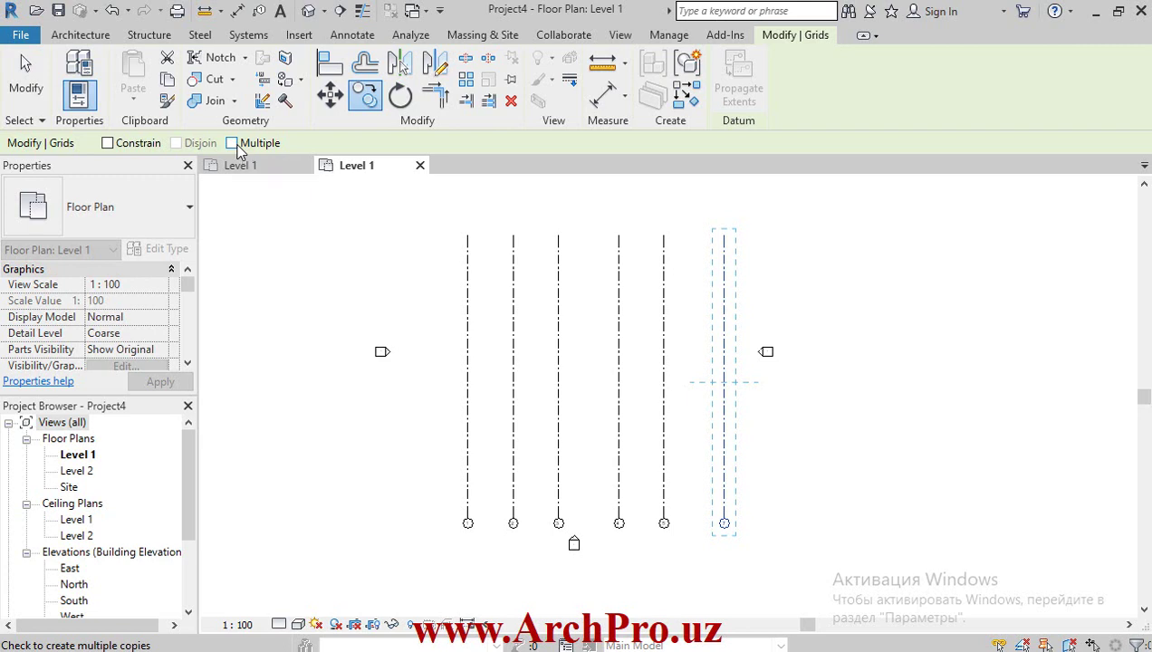
# Multiple-copy the grid rightward several times, ending at grid 13, then deselect.
pyautogui.click(235, 145)
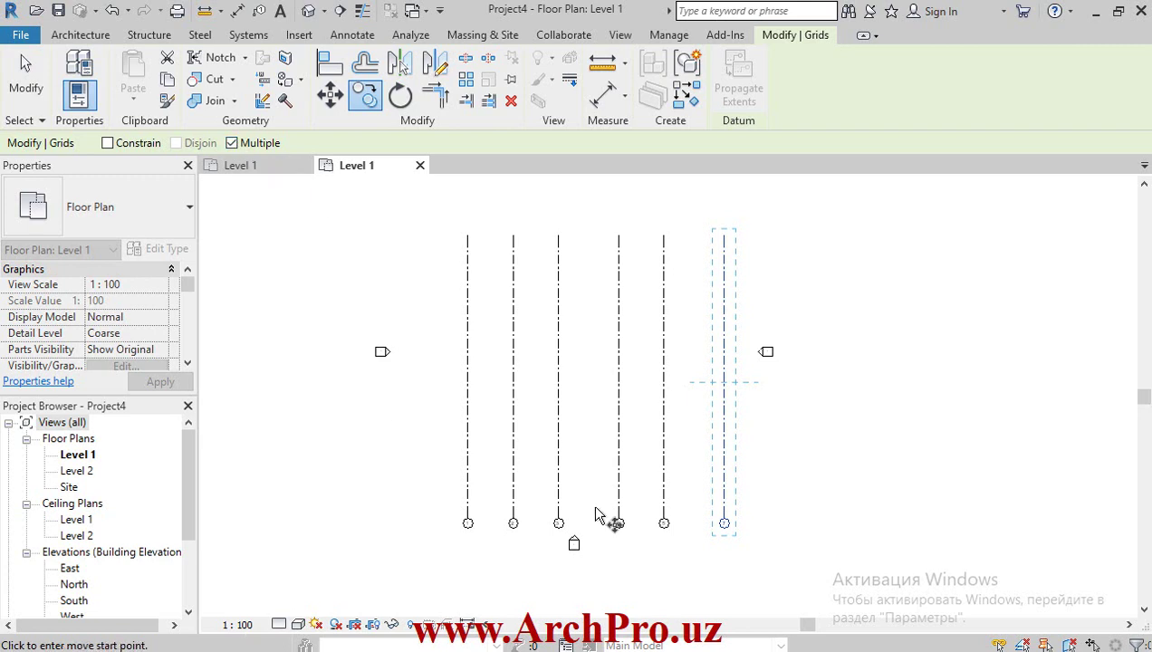
pyautogui.click(724, 195)
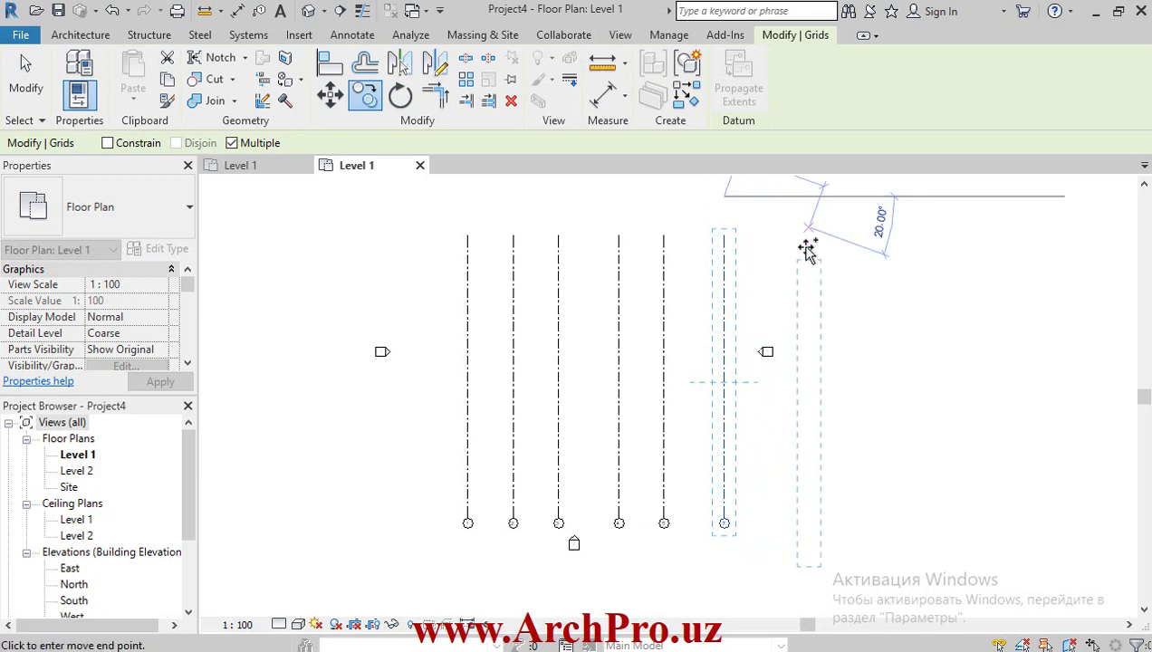
pyautogui.moveTo(807, 249); pyautogui.dragTo(652, 322, button='middle')
pyautogui.click(661, 268)
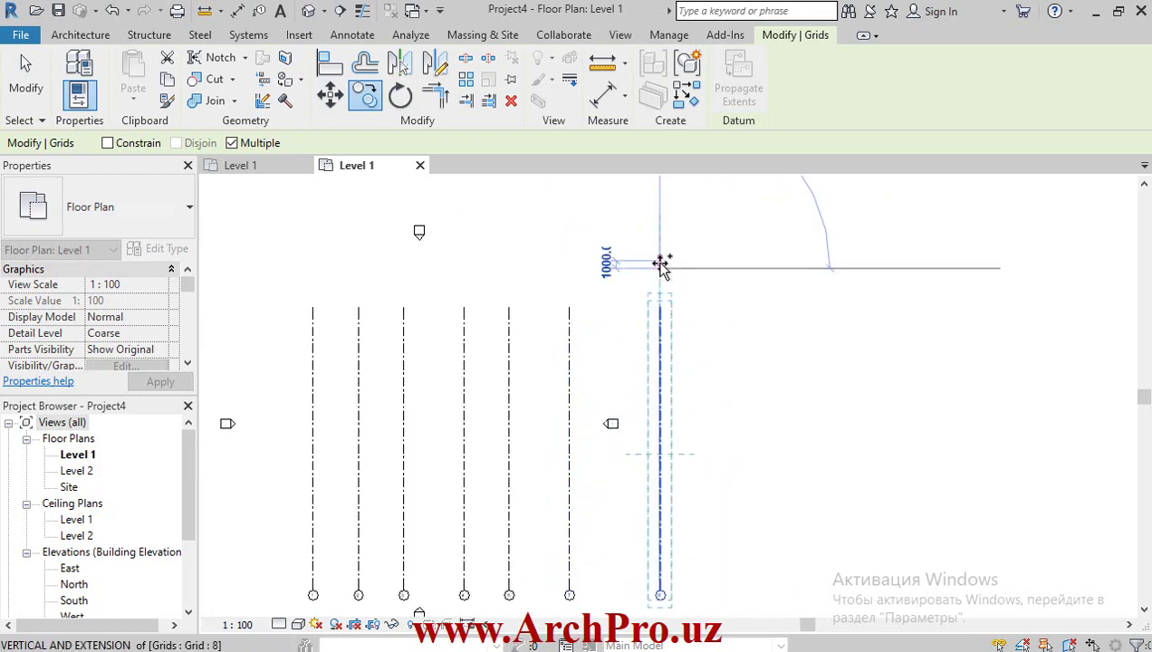
pyautogui.click(750, 267)
pyautogui.click(833, 267)
pyautogui.click(916, 268)
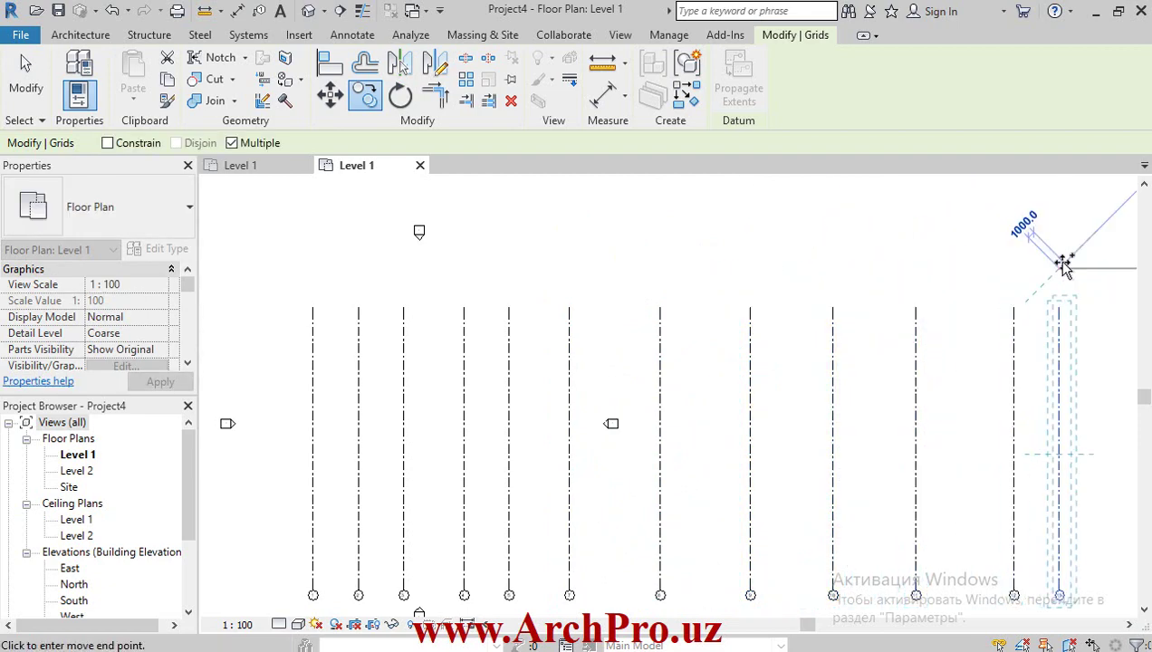
pyautogui.click(1060, 267)
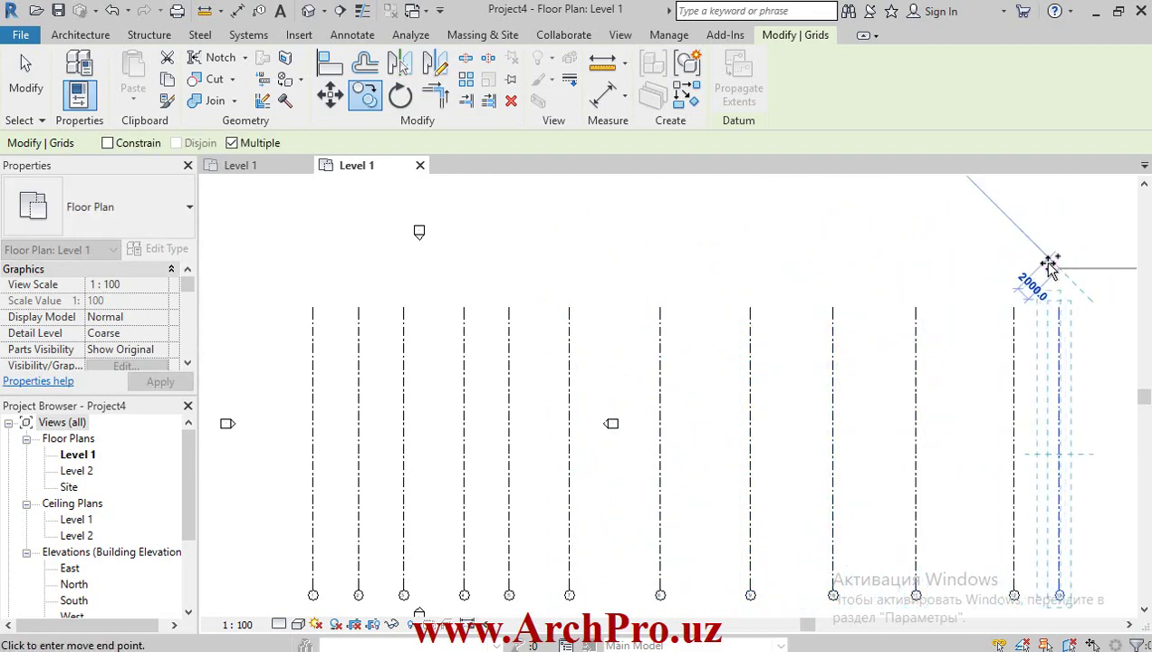
pyautogui.press('Escape')
pyautogui.scroll(-1, 794, 231)
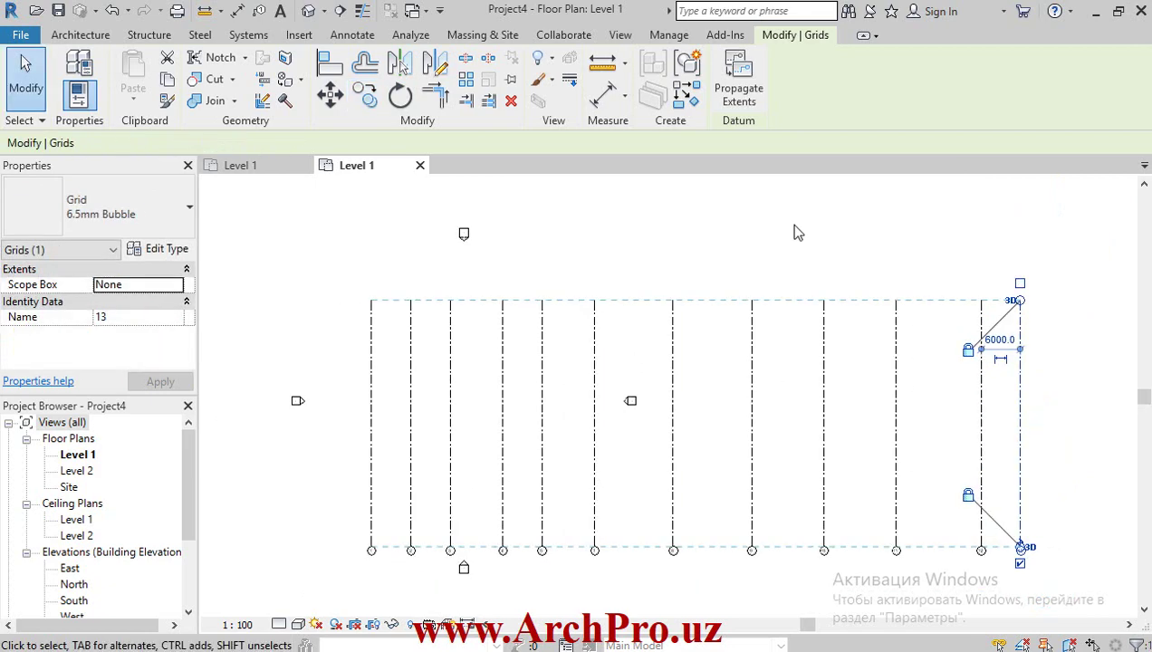
pyautogui.scroll(-3, 788, 231)
pyautogui.scroll(3, 604, 447)
pyautogui.scroll(1, 495, 372)
pyautogui.scroll(1, 495, 372)
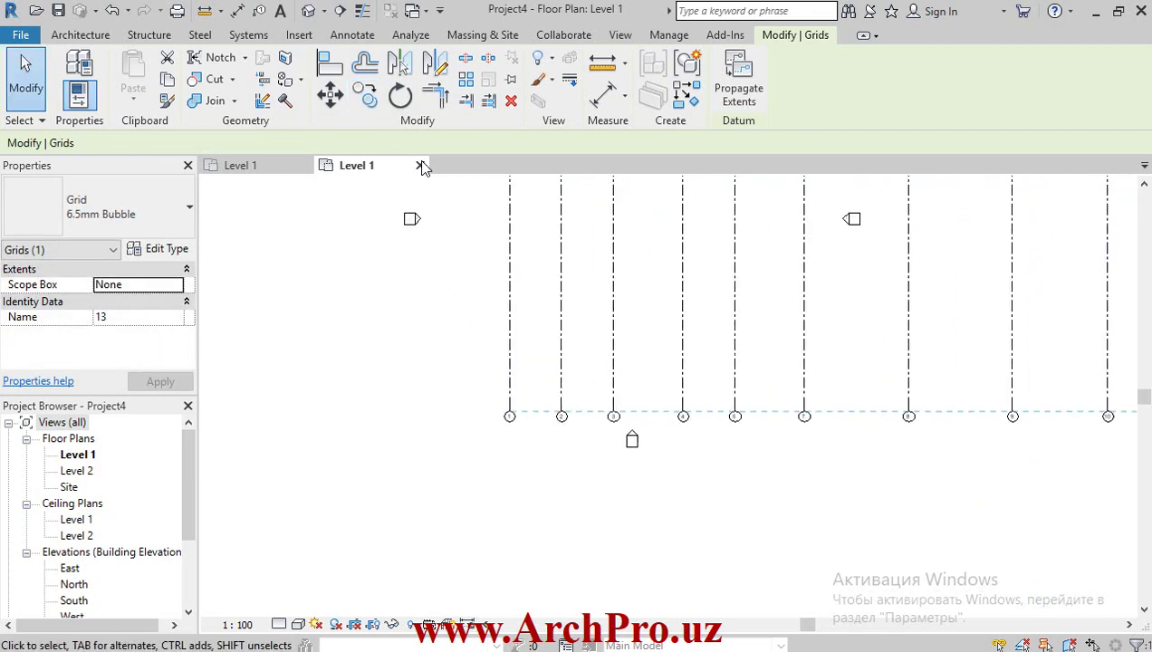
pyautogui.click(444, 185)
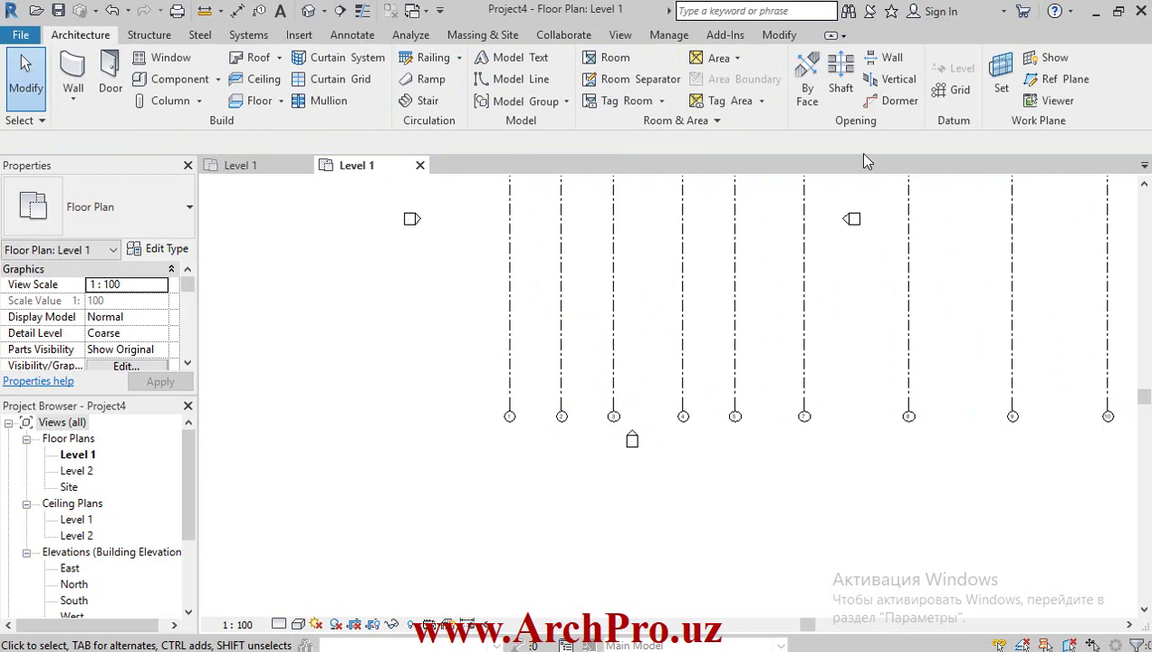
# Draw horizontal grid 14 across all twelve vertical grids just above their bubbles.
pyautogui.click(955, 90)
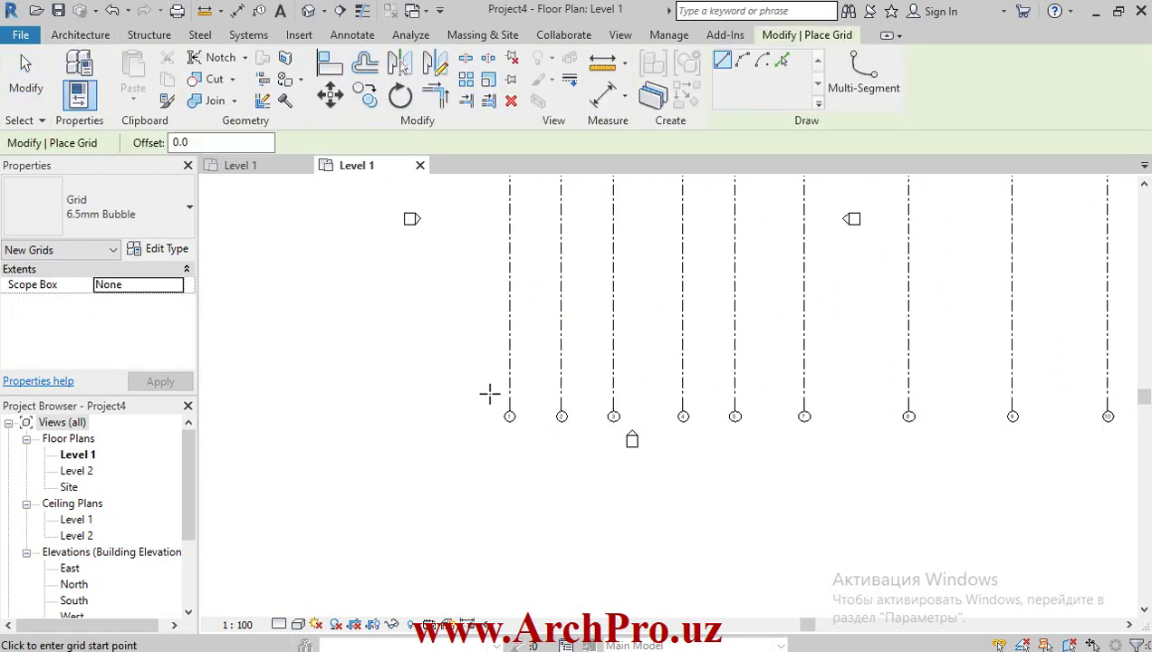
pyautogui.click(281, 381)
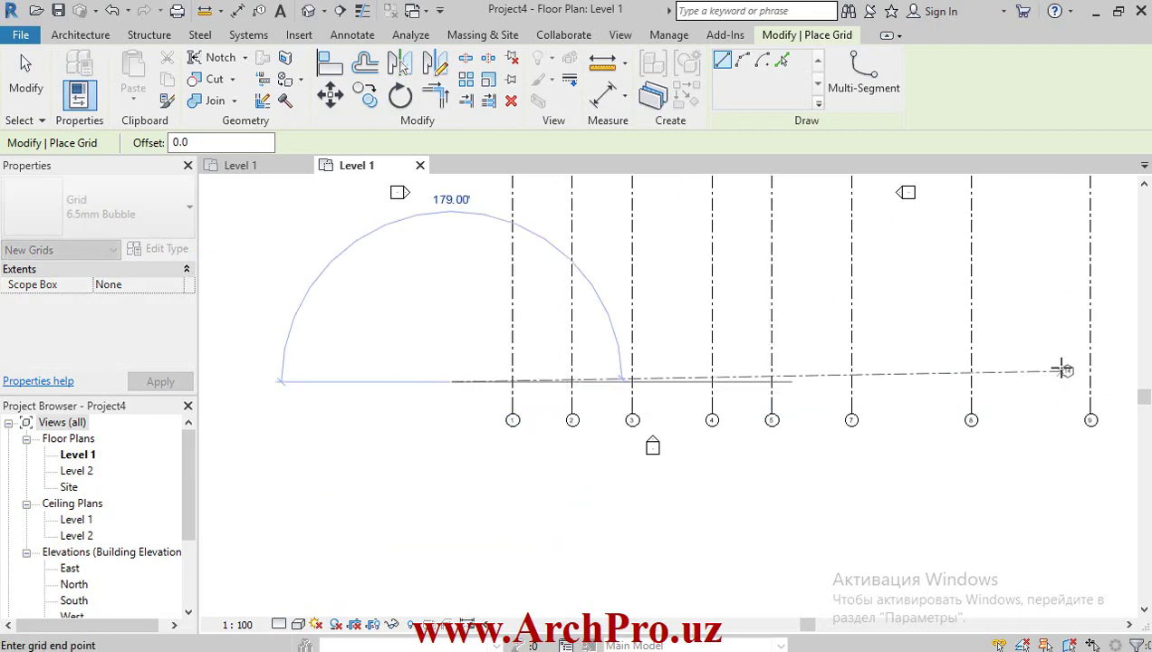
pyautogui.press('Escape')
pyautogui.scroll(-3, 778, 362)
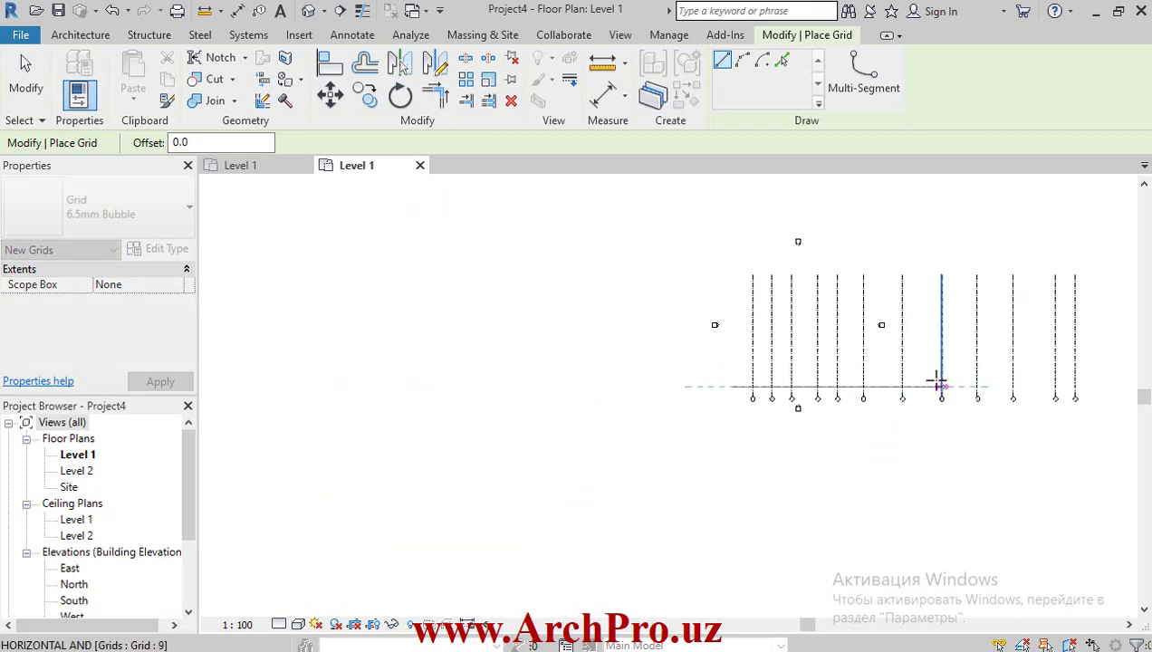
pyautogui.scroll(4, 1096, 384)
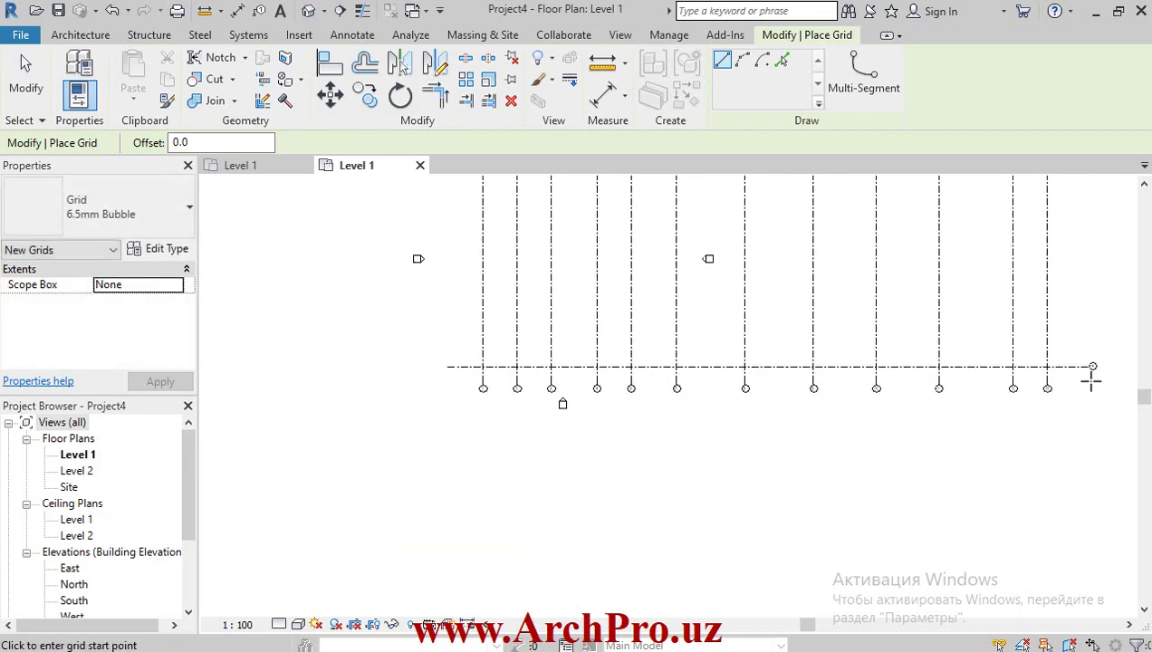
pyautogui.click(1098, 367)
pyautogui.press('Escape')
pyautogui.press('Escape')
pyautogui.click(1096, 365)
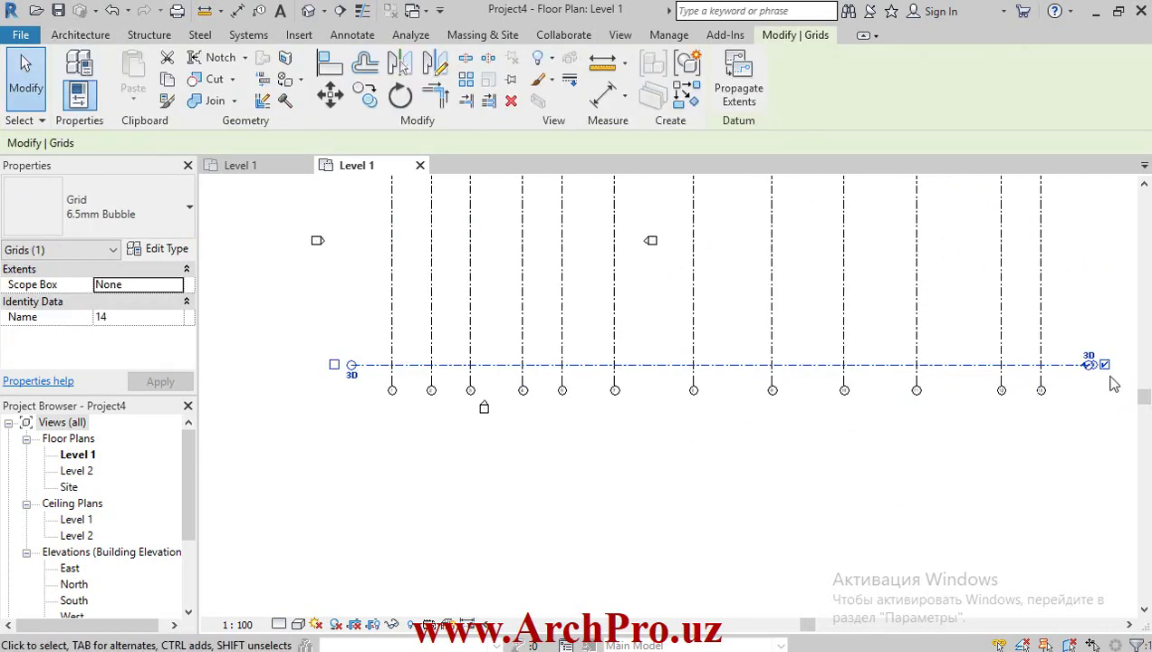
pyautogui.scroll(-1, 1100, 362)
pyautogui.scroll(1, 1071, 436)
pyautogui.scroll(-1, 1072, 430)
pyautogui.scroll(2, 1095, 403)
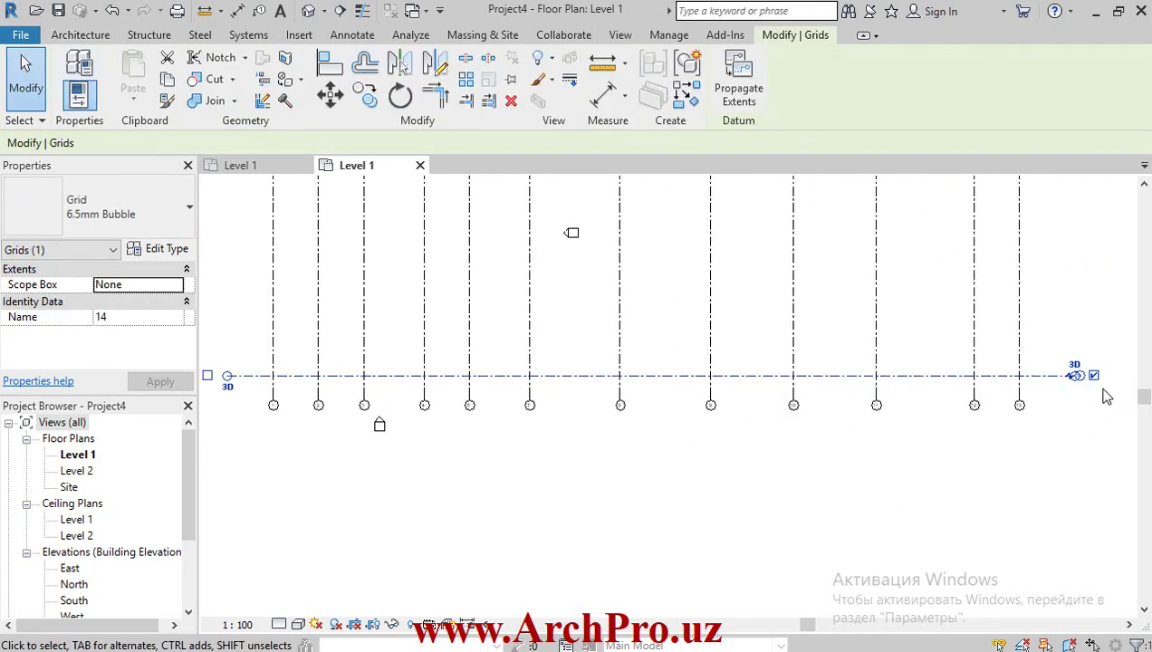
# Hide grid 14's bubble at its right end.
pyautogui.scroll(-1, 1086, 412)
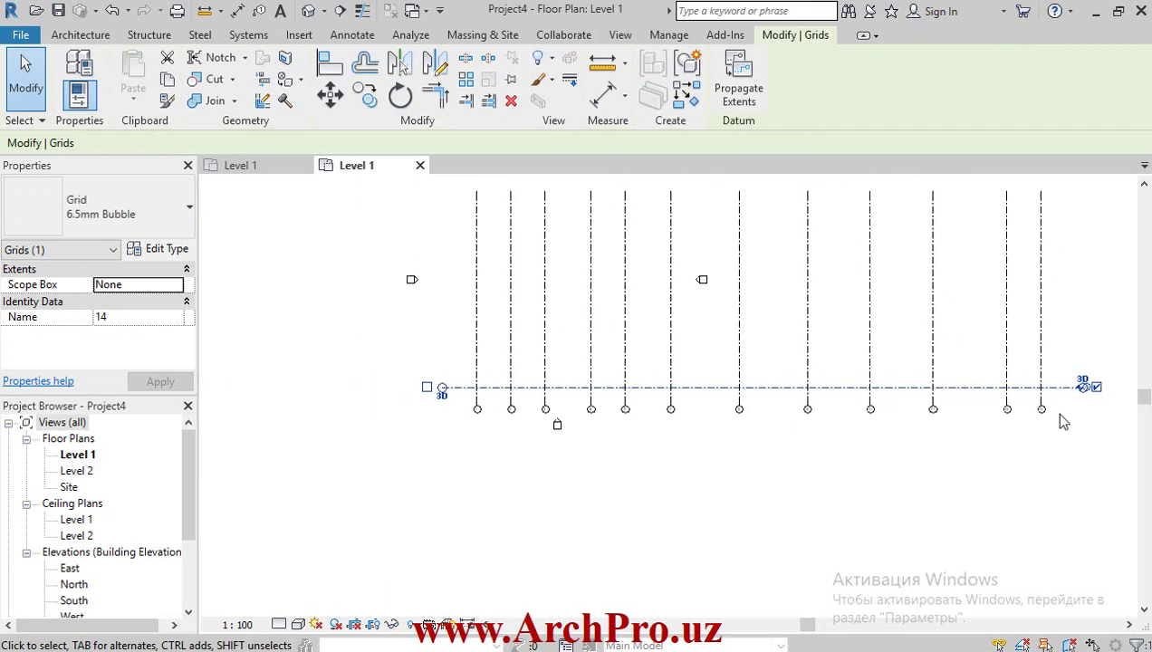
pyautogui.scroll(-1, 1053, 411)
pyautogui.scroll(1, 941, 398)
pyautogui.scroll(1, 905, 371)
pyautogui.scroll(2, 941, 375)
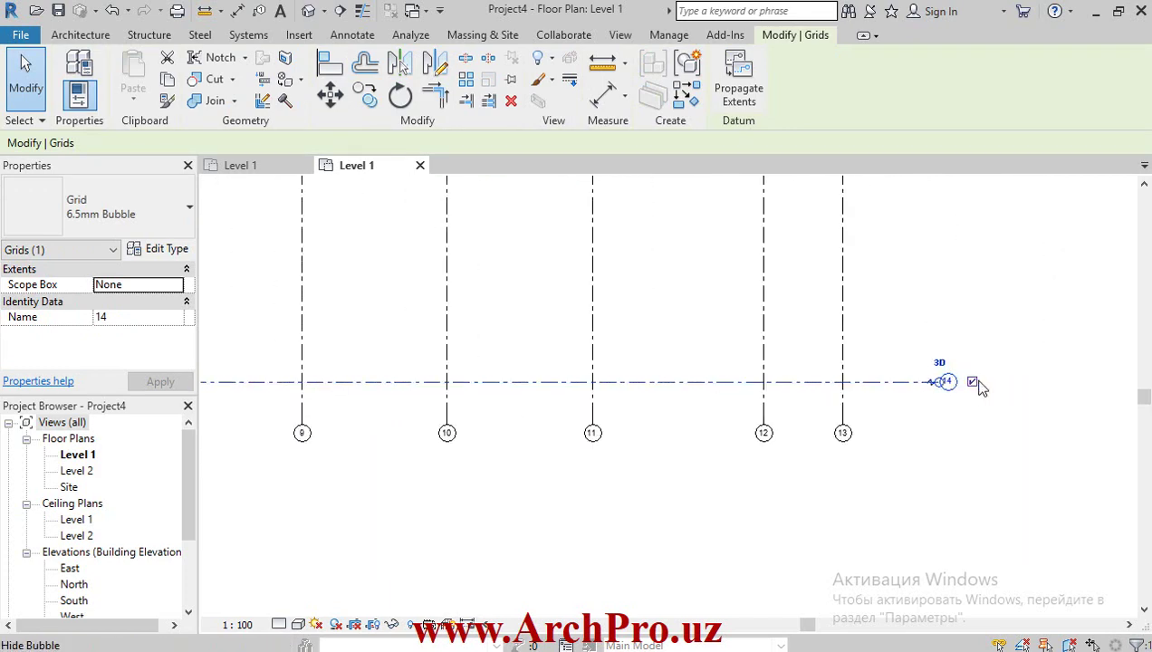
pyautogui.scroll(1, 977, 387)
pyautogui.scroll(2, 974, 391)
pyautogui.scroll(1, 970, 389)
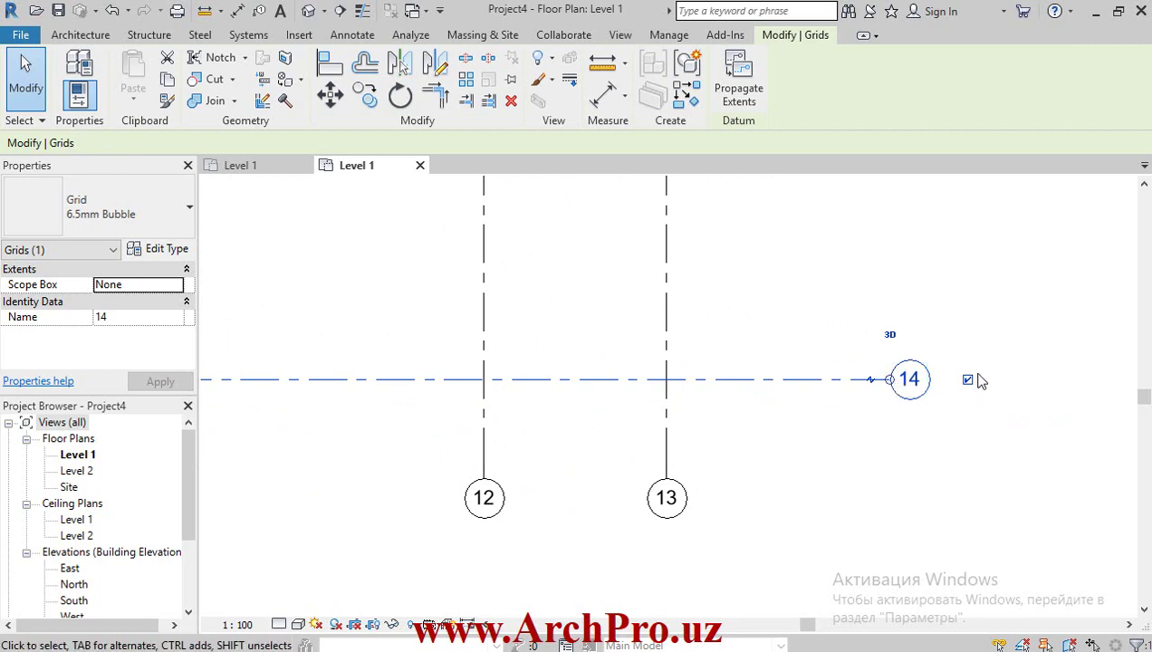
pyautogui.click(967, 380)
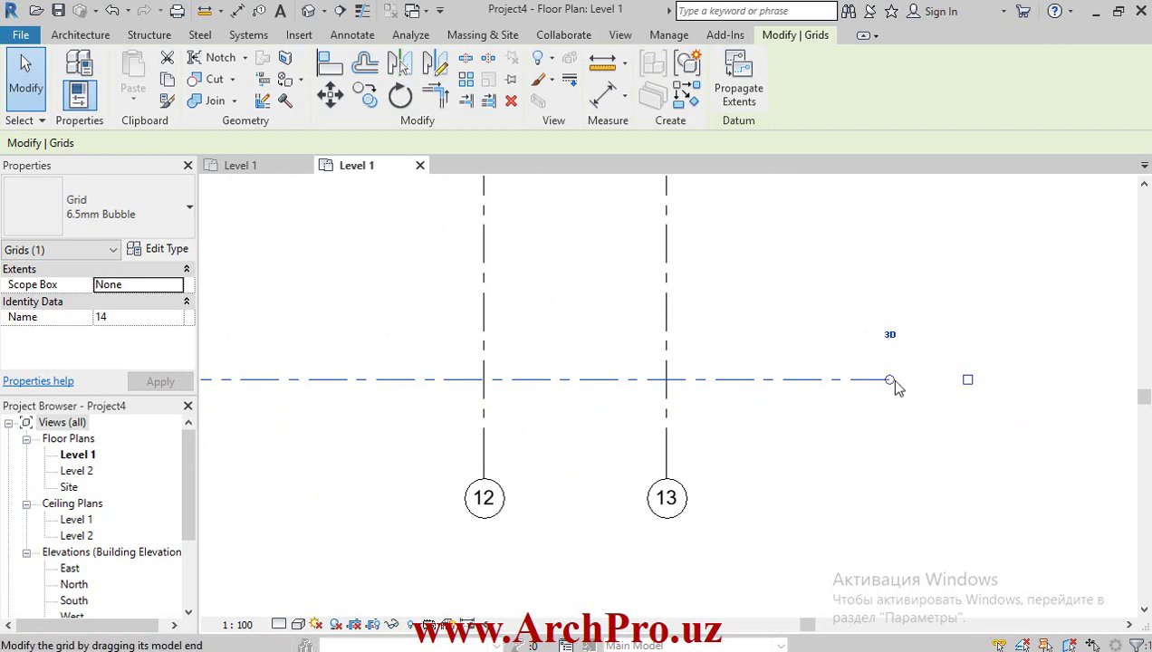
# Show grid 14's bubble at its left end.
pyautogui.scroll(-3, 1028, 488)
pyautogui.scroll(-2, 1021, 448)
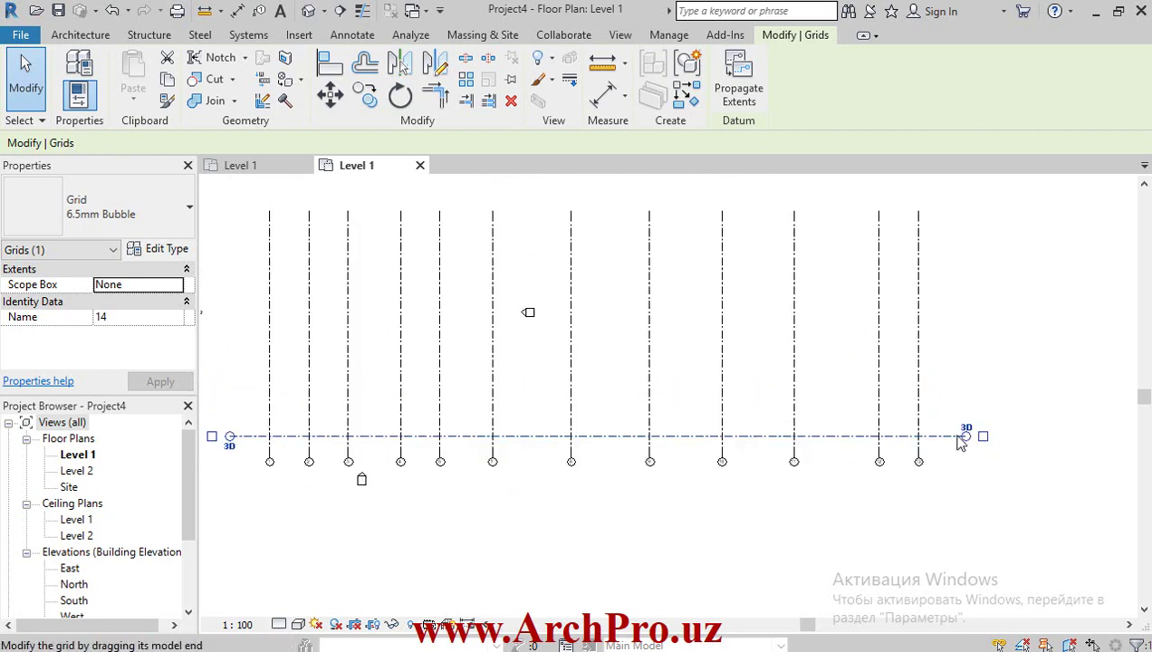
pyautogui.scroll(-2, 1122, 480)
pyautogui.scroll(3, 448, 455)
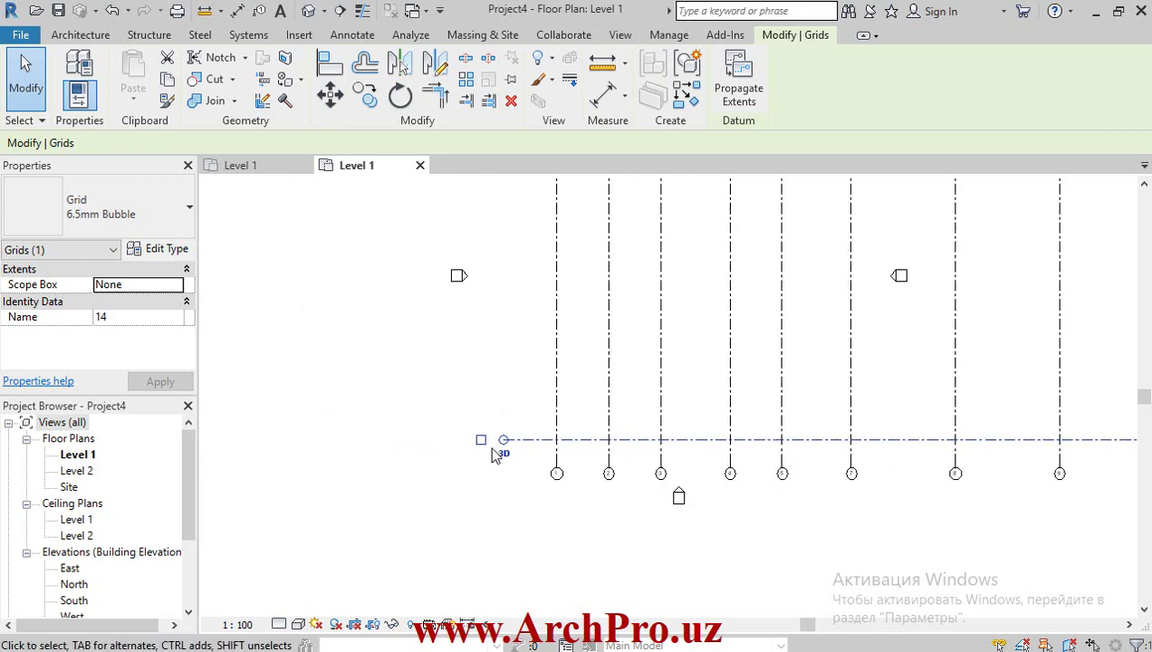
pyautogui.click(481, 440)
pyautogui.scroll(2, 489, 456)
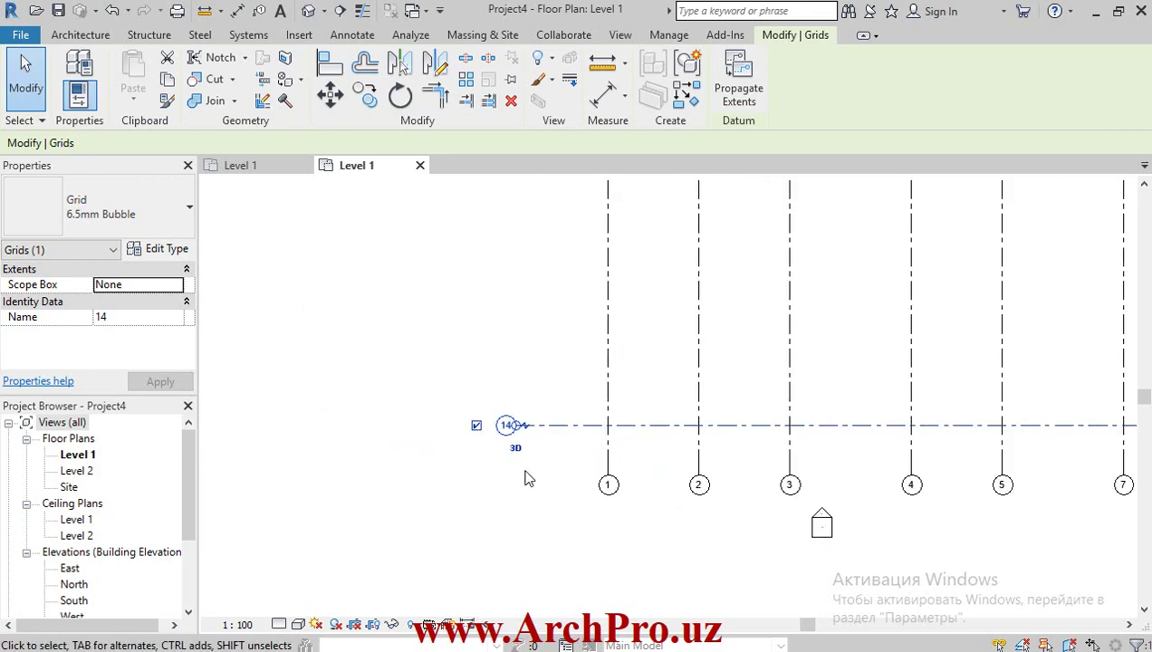
pyautogui.scroll(1, 507, 424)
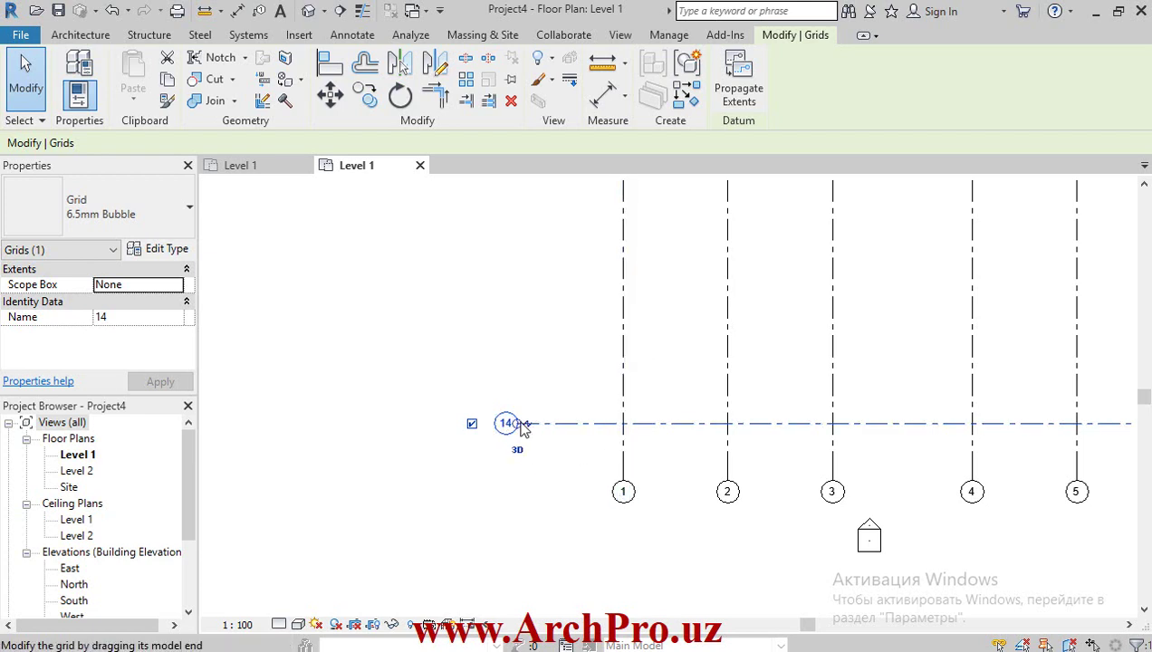
# Letter the horizontal grid A, then Multiple-copy it upward as grids B, C, D, E and F.
pyautogui.click(507, 423)
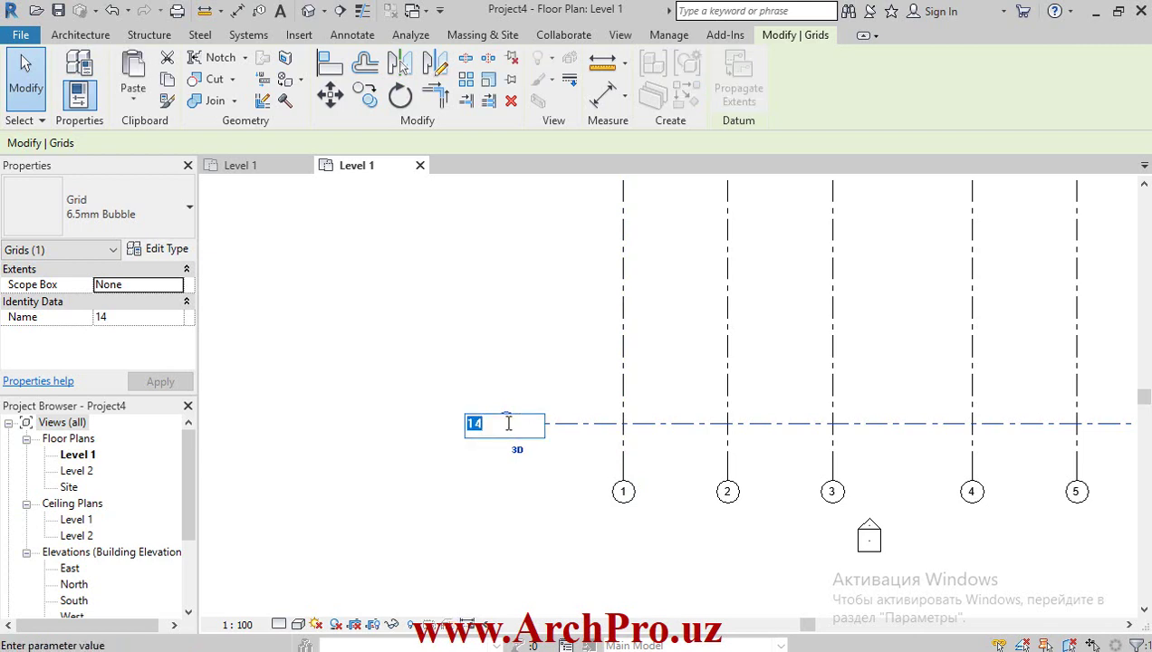
pyautogui.write('A')
pyautogui.press('Return')
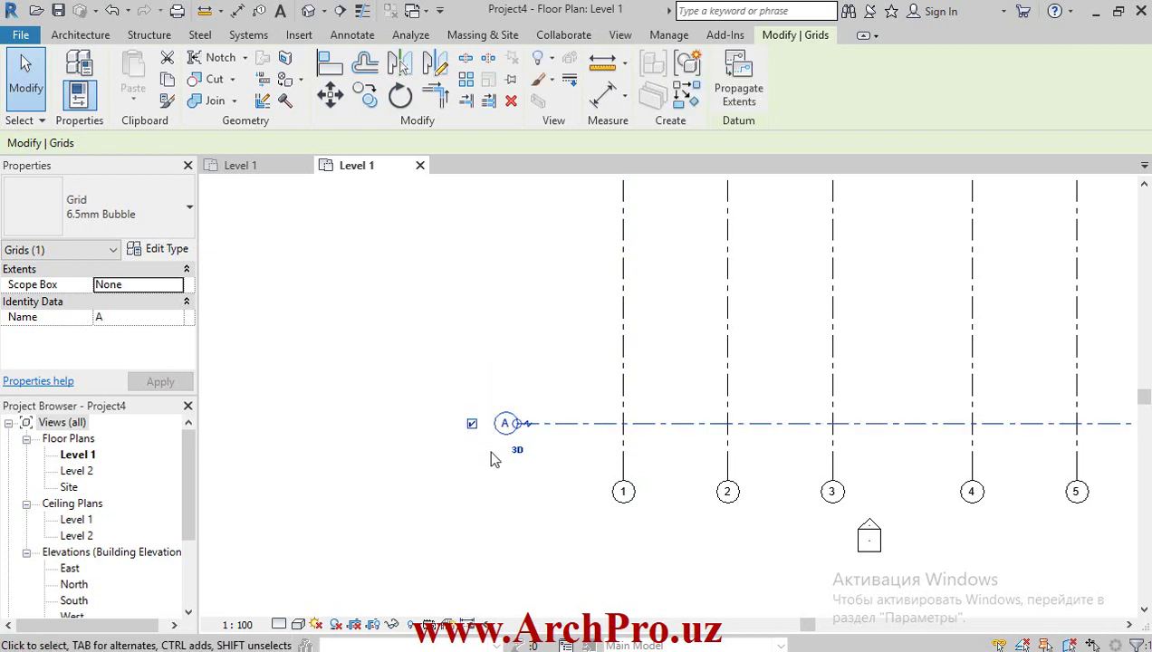
pyautogui.click(368, 100)
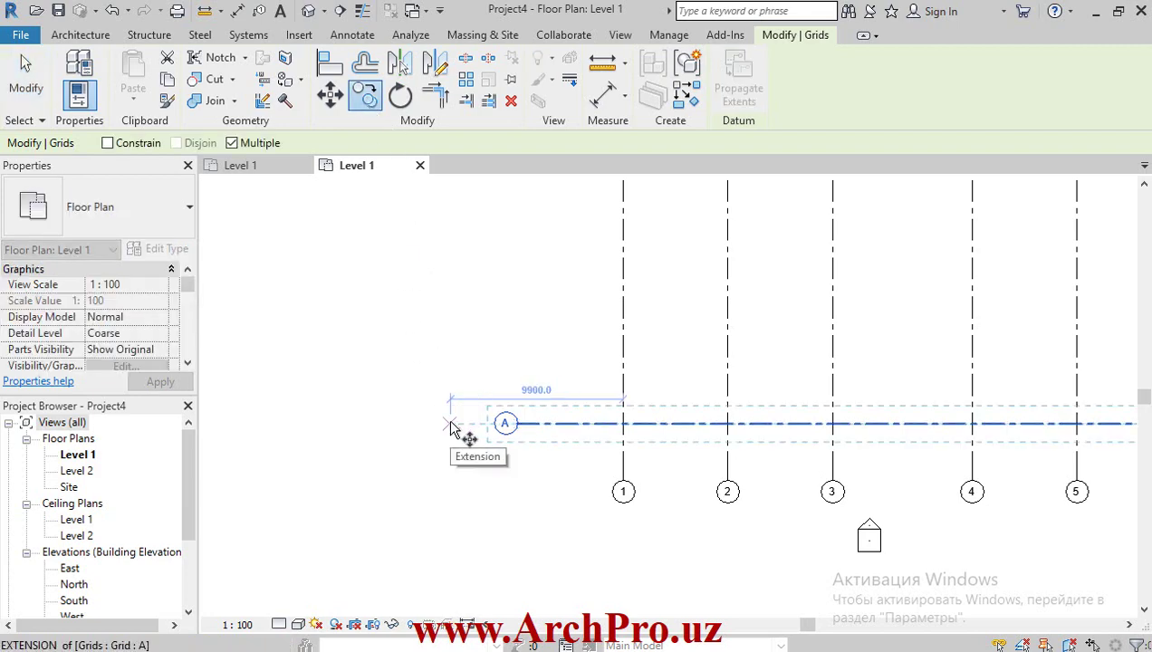
pyautogui.click(450, 423)
pyautogui.click(450, 349)
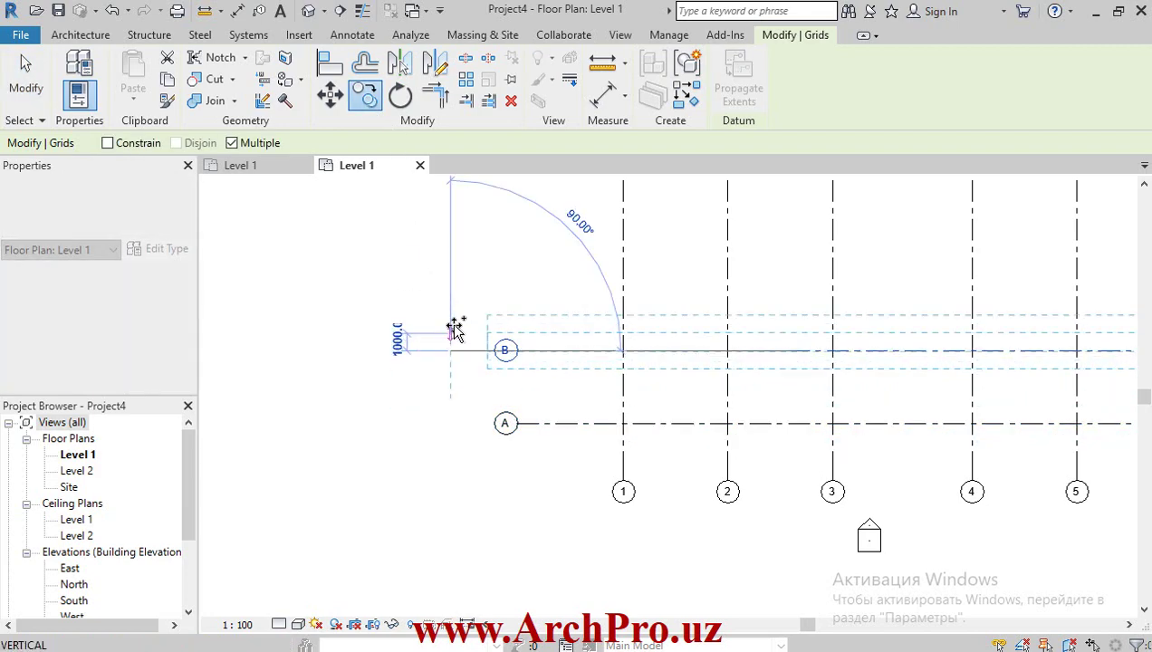
pyautogui.scroll(-2, 456, 329)
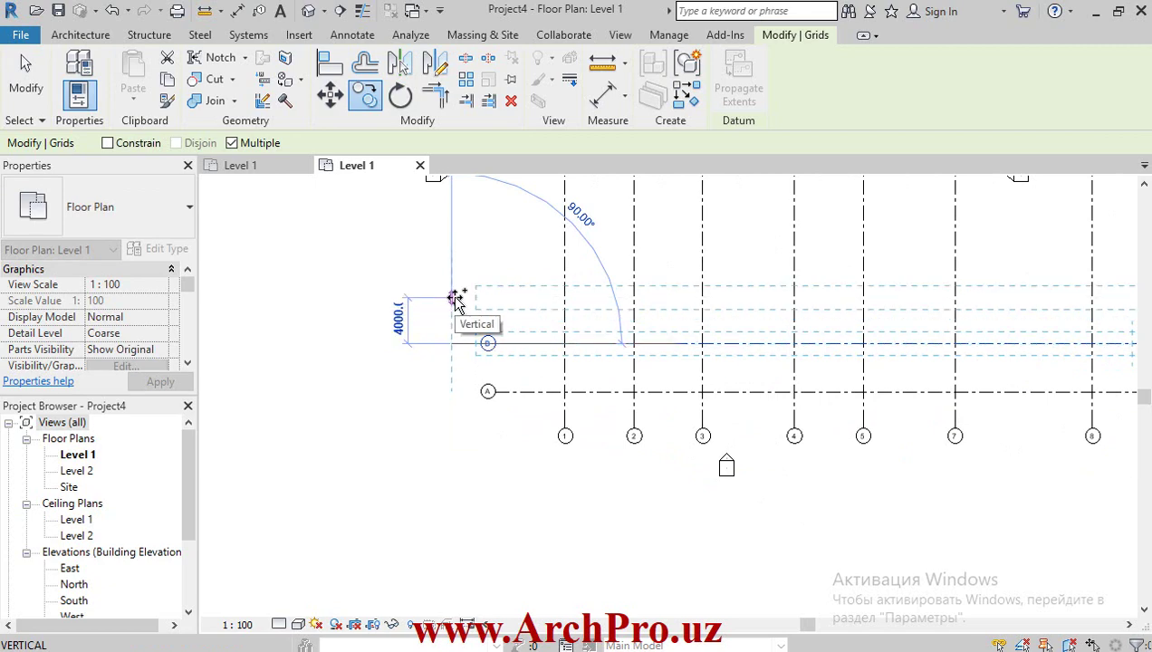
pyautogui.click(455, 299)
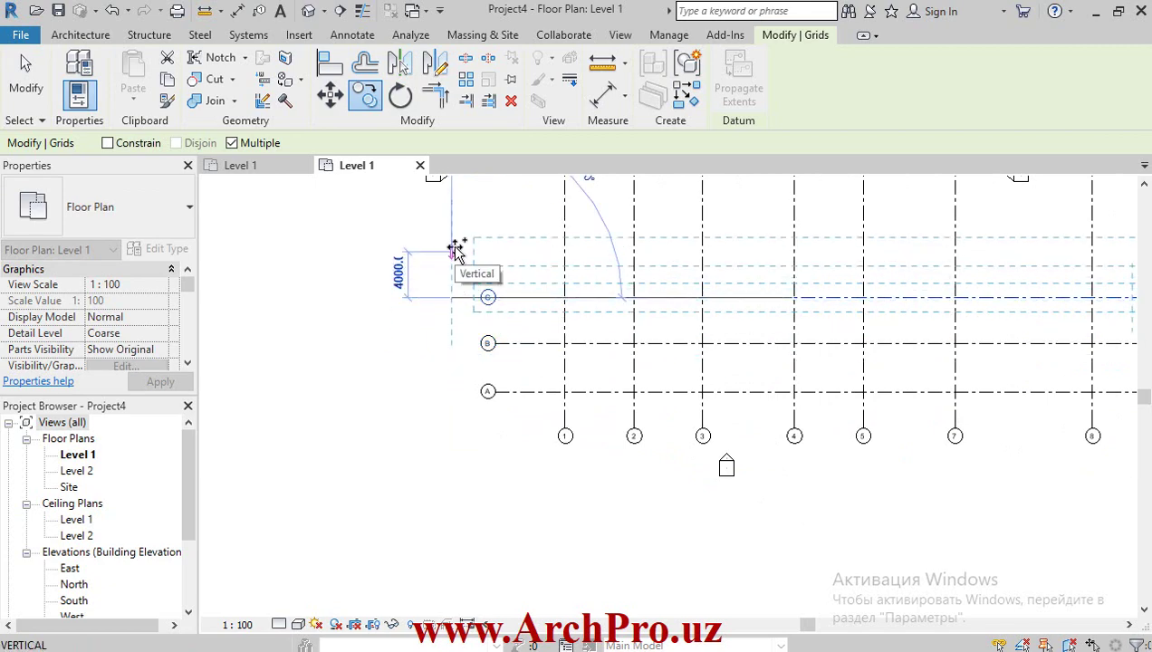
pyautogui.click(455, 252)
pyautogui.scroll(-1, 453, 290)
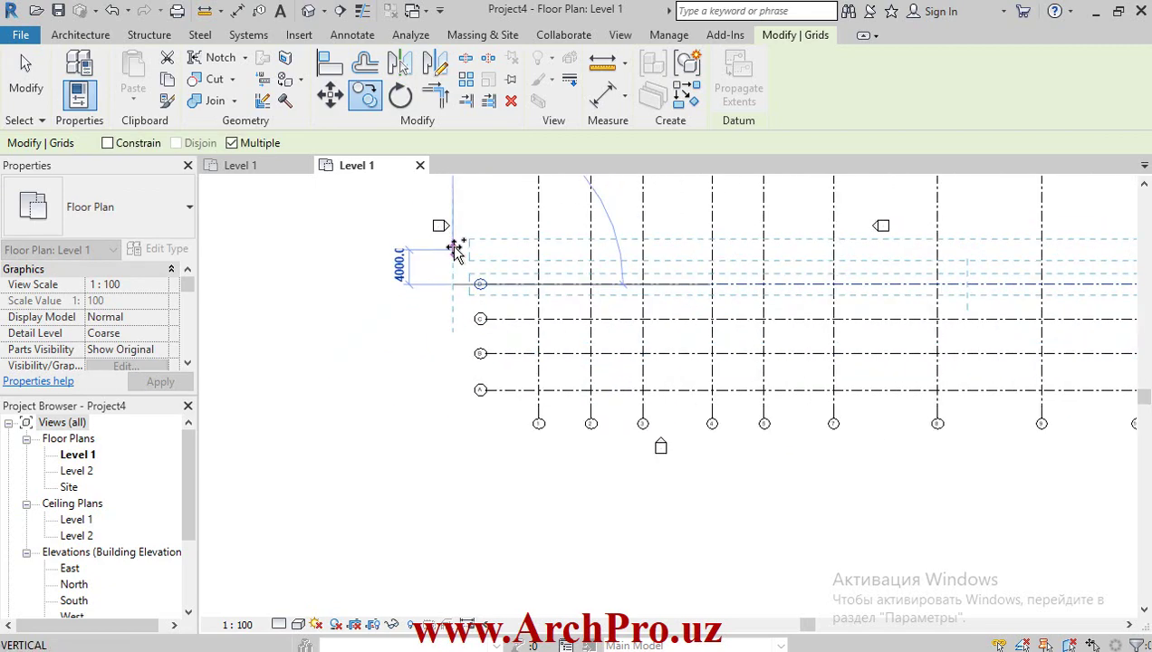
pyautogui.click(453, 247)
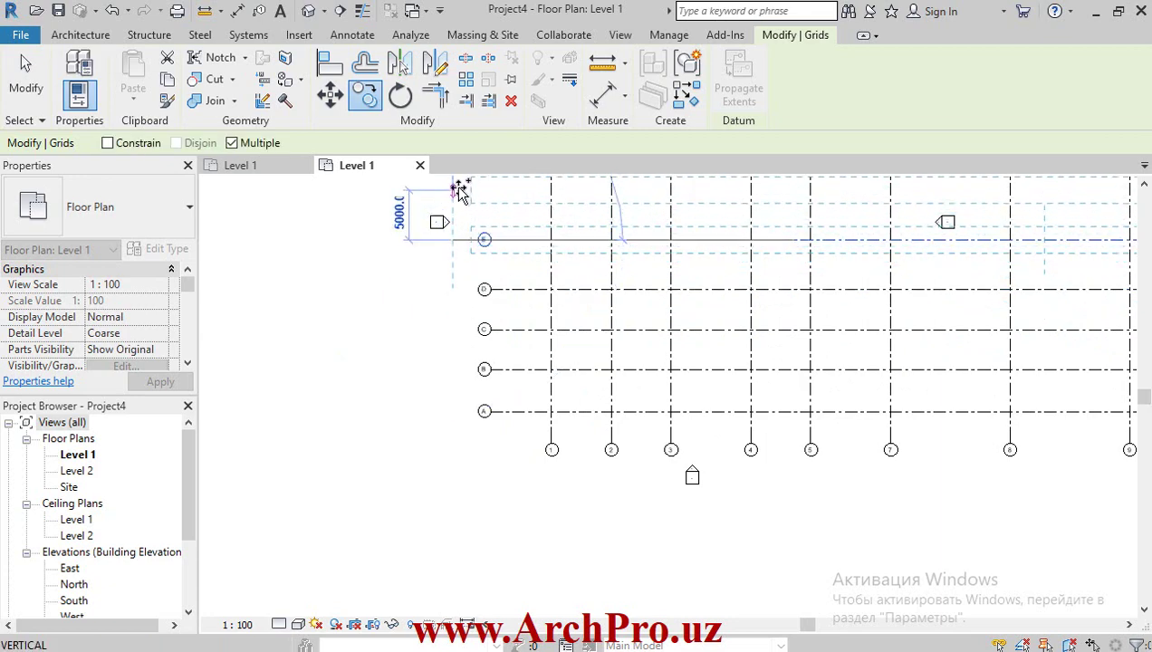
pyautogui.click(458, 189)
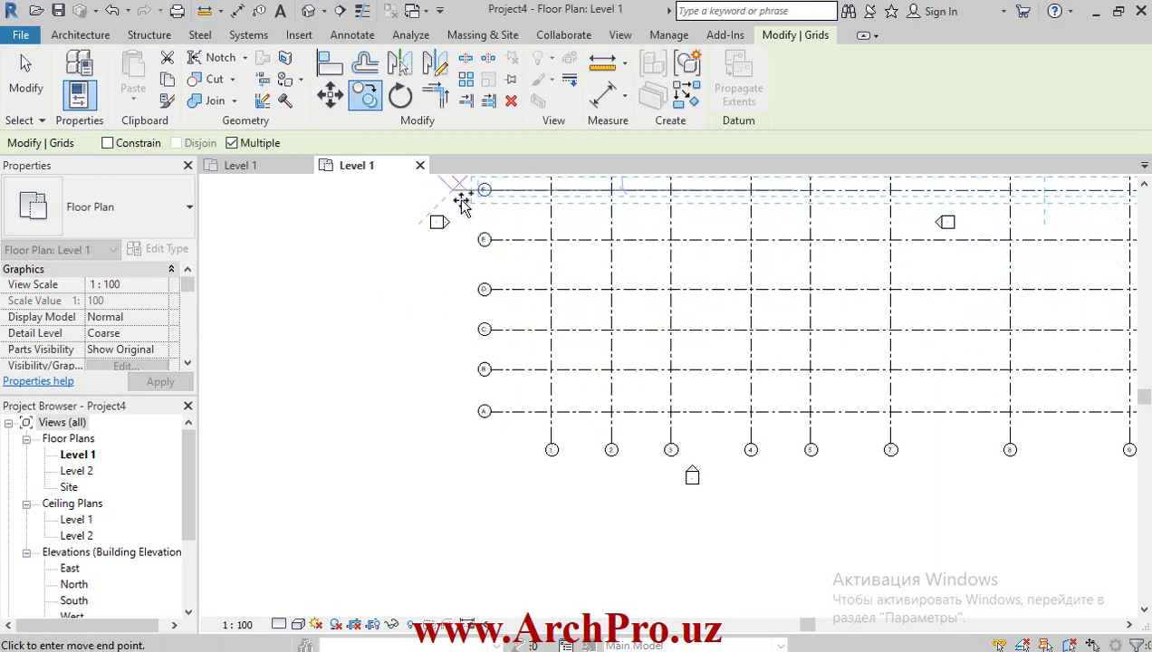
pyautogui.press('Escape')
pyautogui.scroll(2, 577, 482)
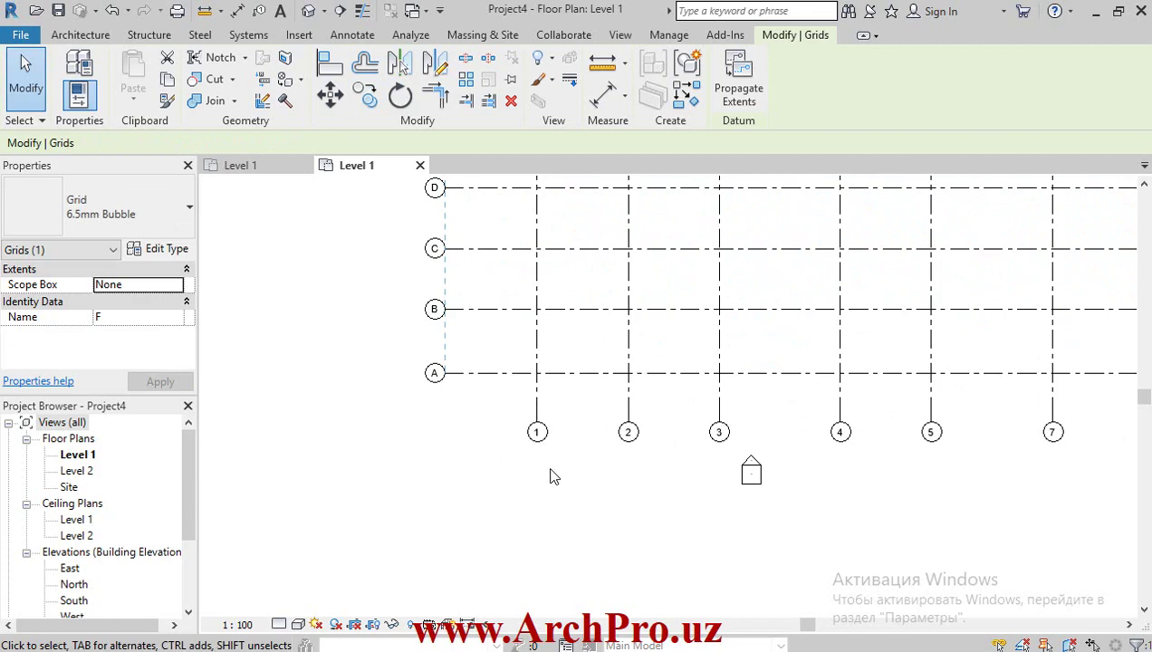
# Select grid 1 and toggle its lower bubble off and on, leaving it hidden.
pyautogui.scroll(1, 554, 478)
pyautogui.press('Escape')
pyautogui.click(534, 389)
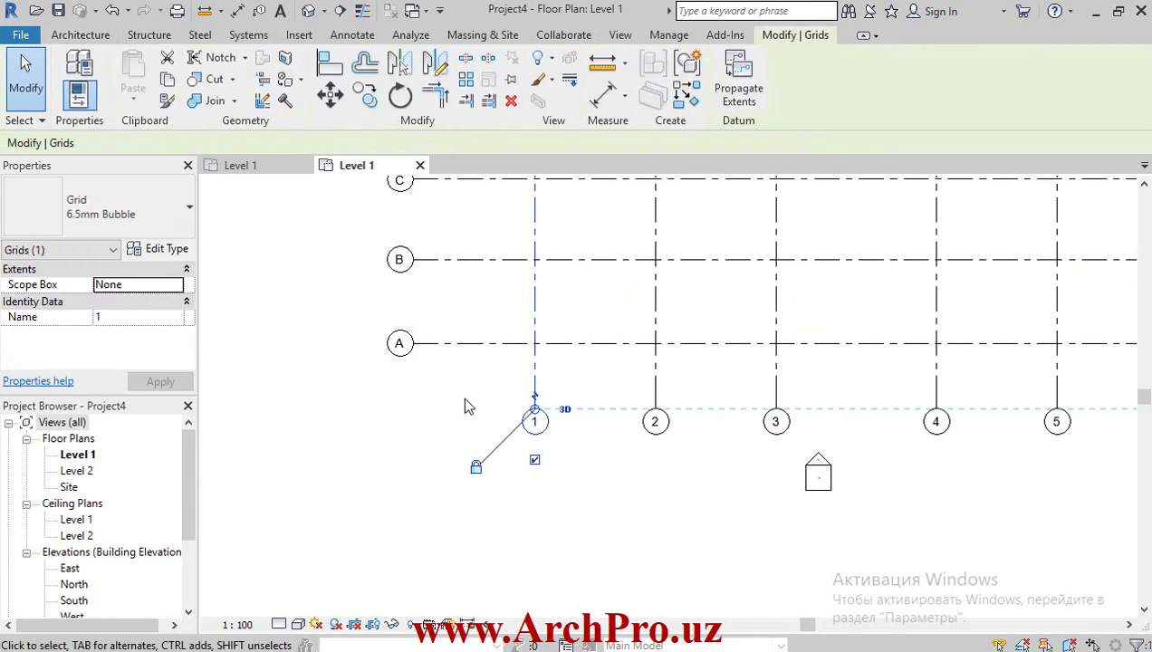
pyautogui.scroll(1, 507, 465)
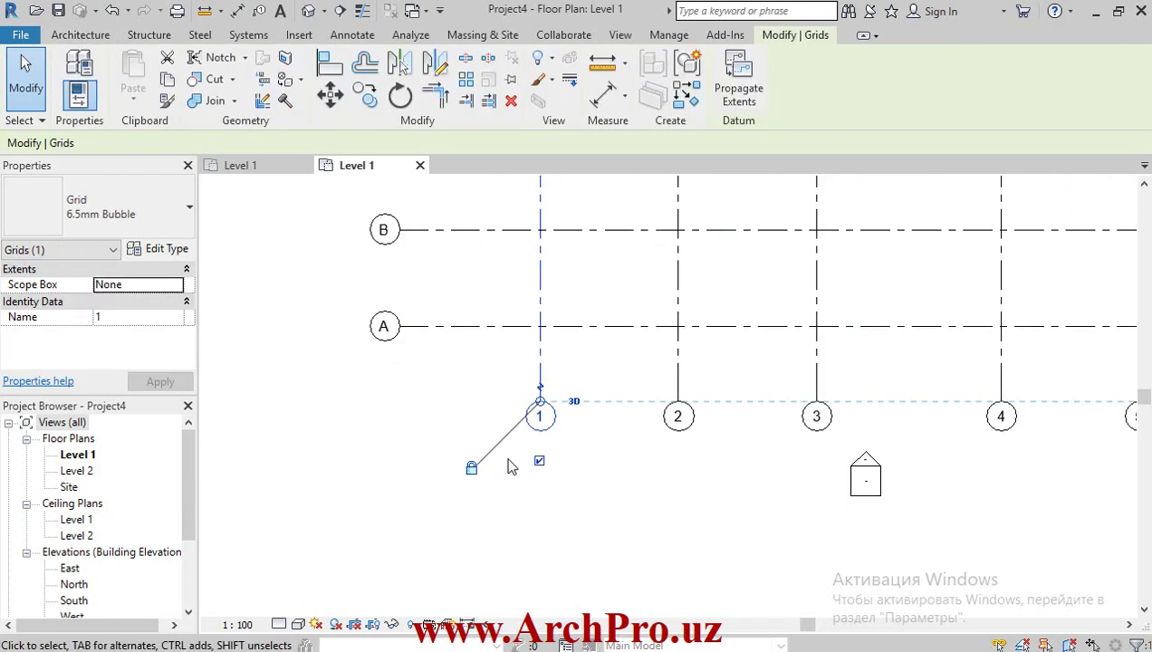
pyautogui.scroll(1, 511, 465)
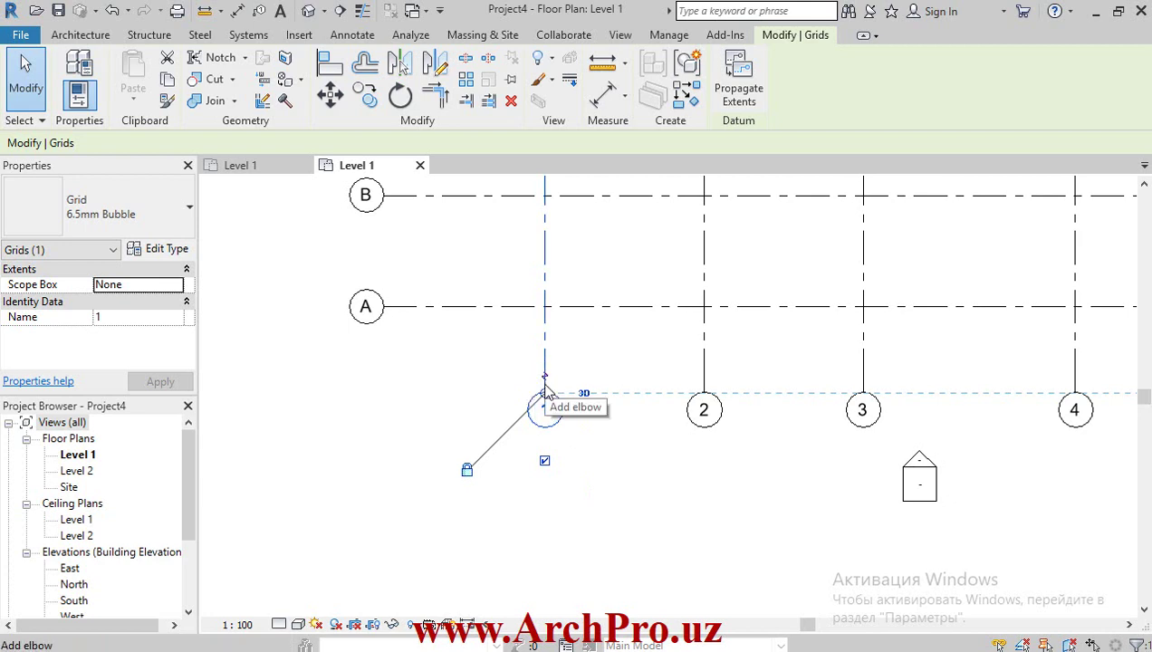
pyautogui.scroll(-2, 548, 523)
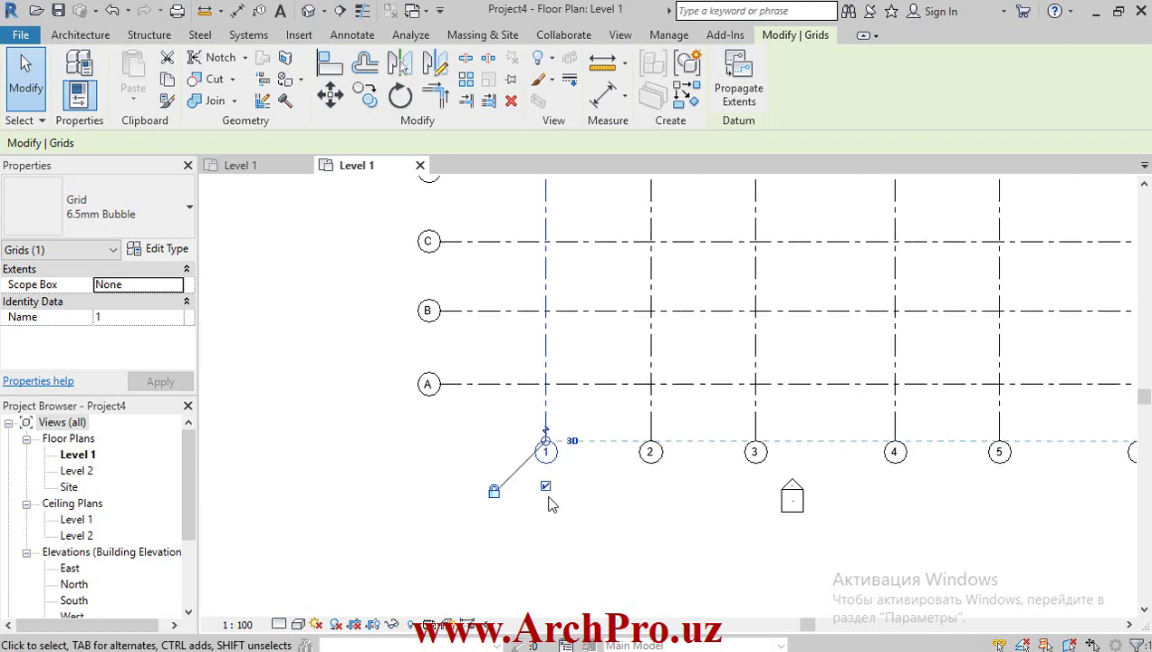
pyautogui.click(546, 488)
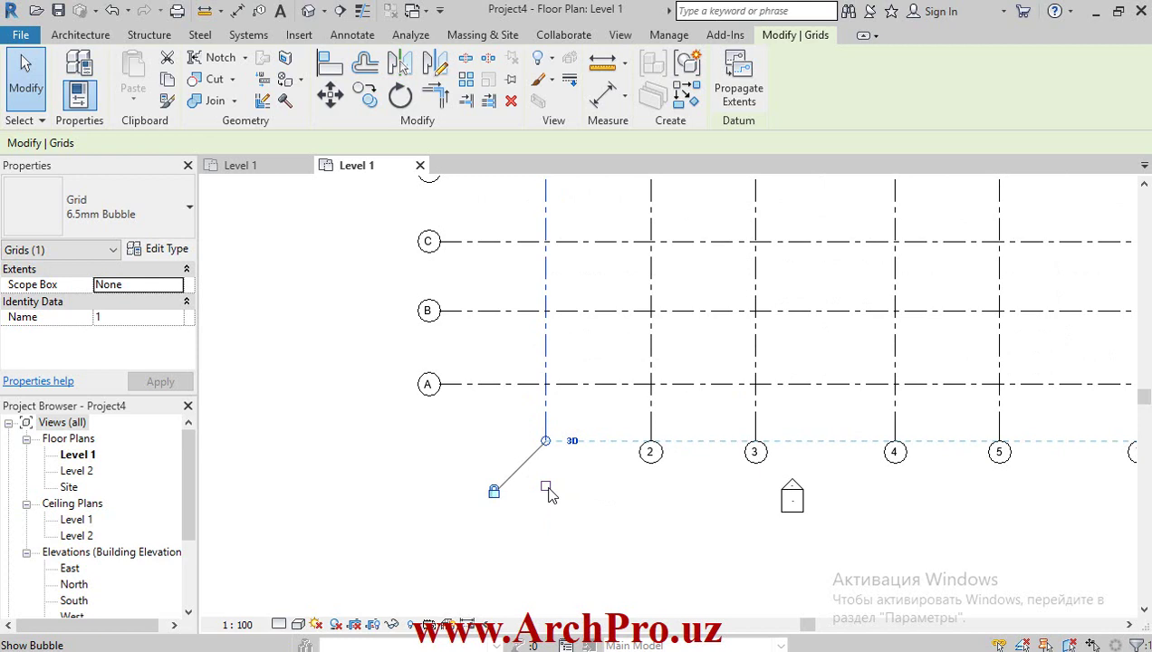
pyautogui.scroll(2, 549, 494)
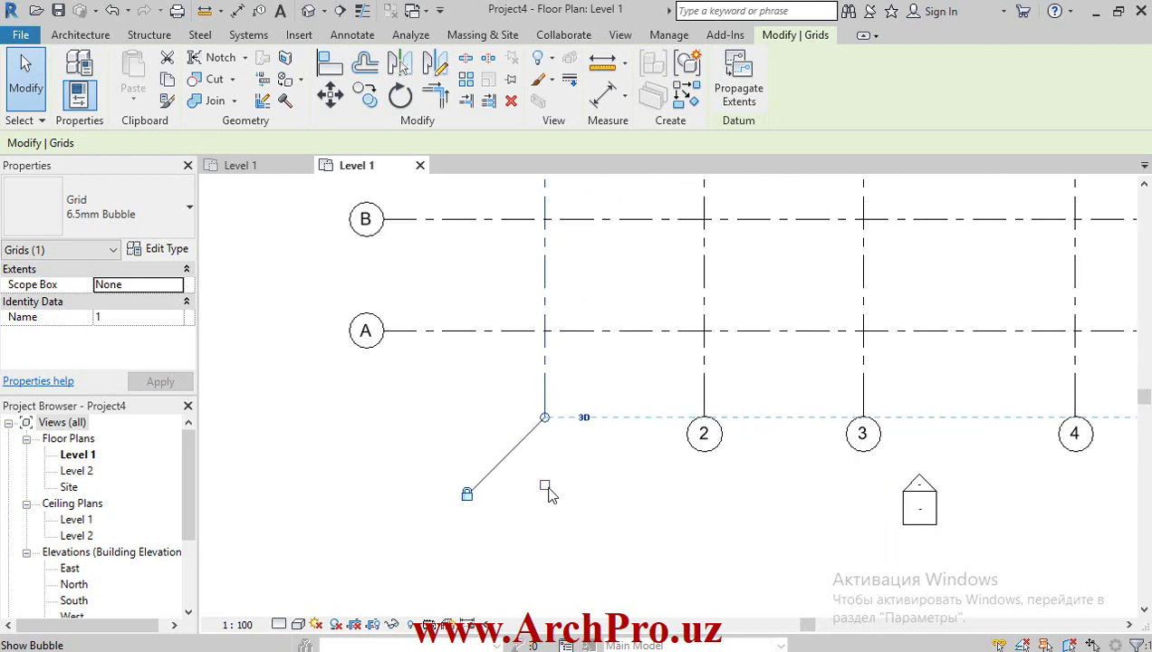
pyautogui.click(545, 486)
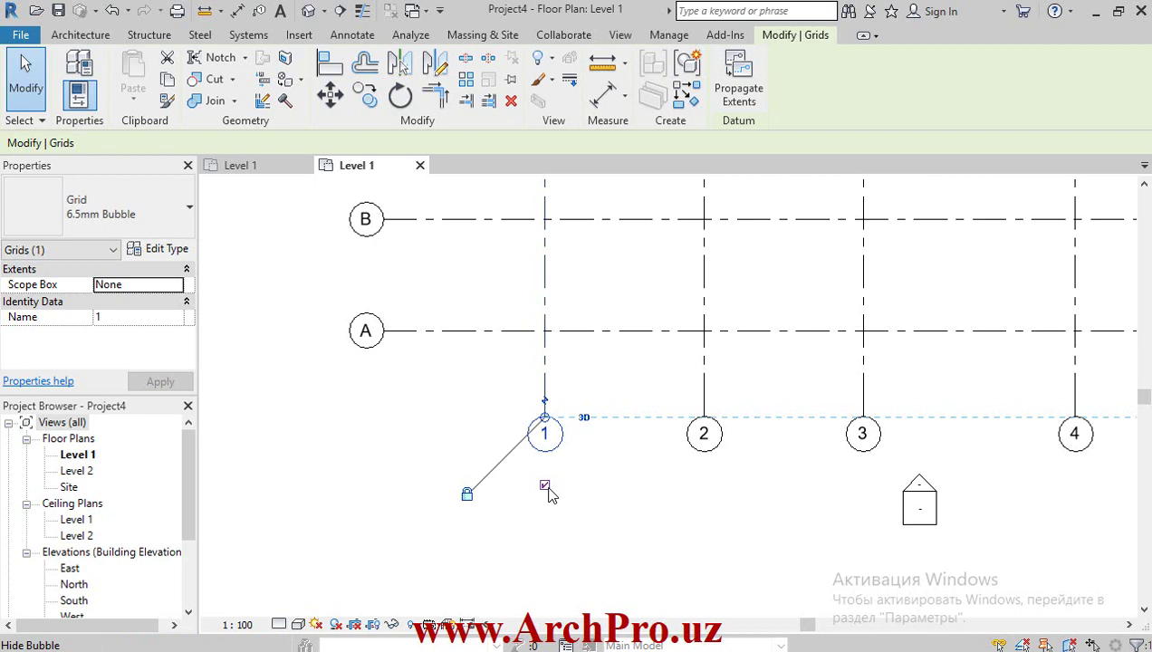
pyautogui.click(545, 487)
pyautogui.click(545, 487)
pyautogui.click(545, 487)
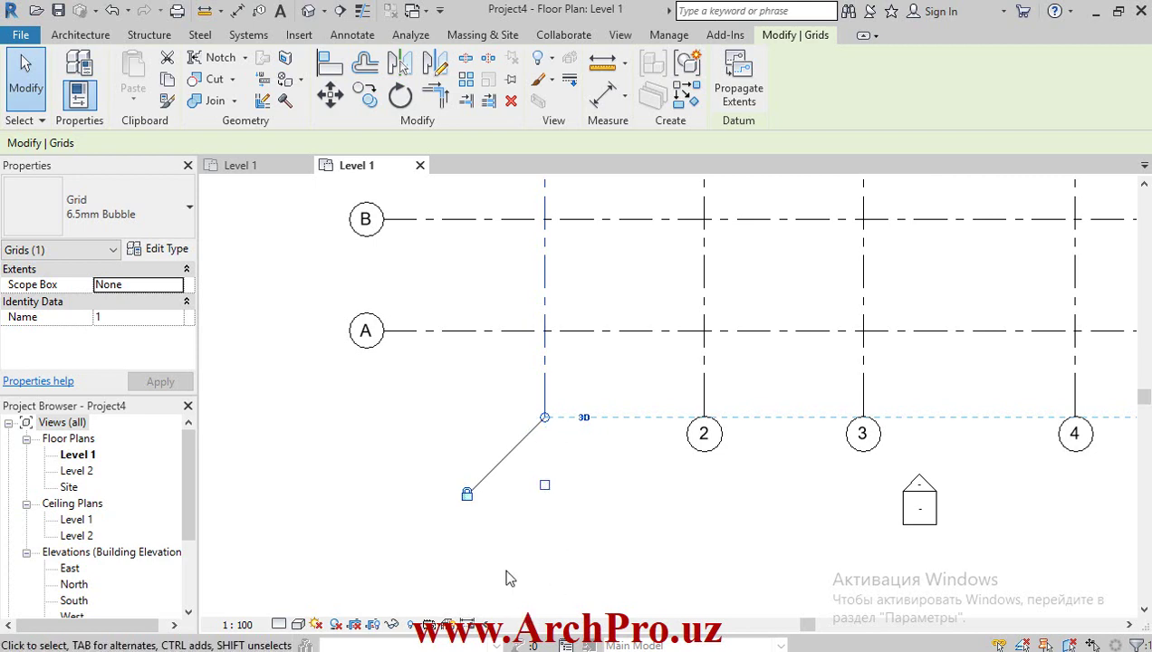
# Toggle grid 1's top bubble, leaving it shown.
pyautogui.scroll(2, 564, 601)
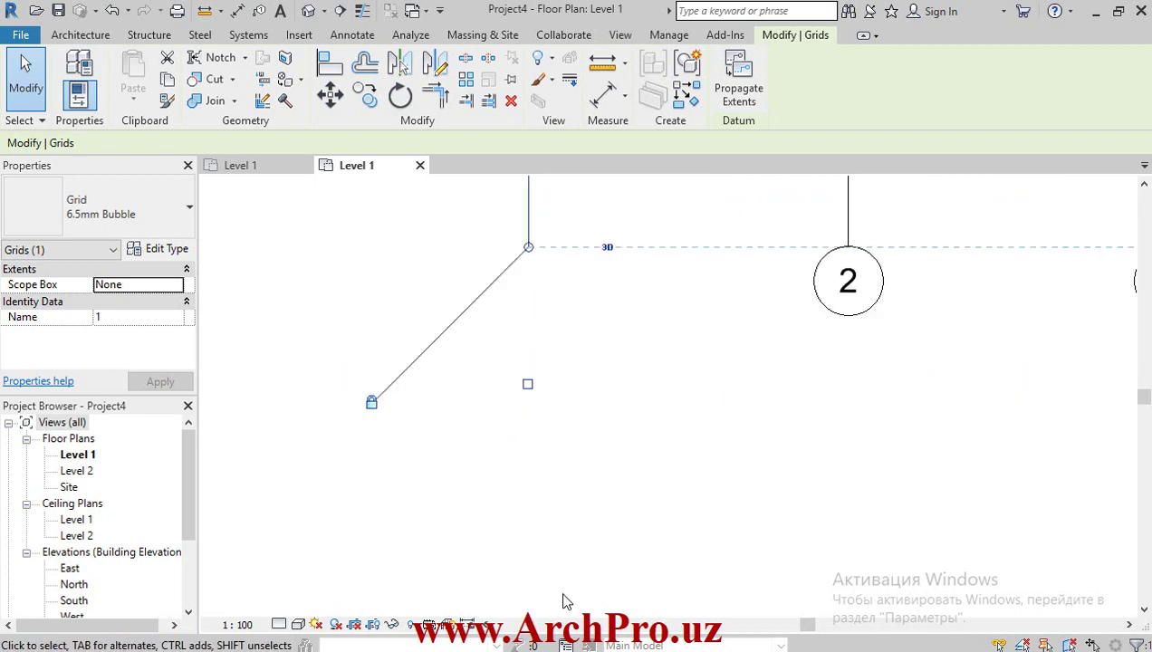
pyautogui.scroll(-5, 563, 605)
pyautogui.scroll(-1, 562, 605)
pyautogui.scroll(2, 579, 291)
pyautogui.click(545, 296)
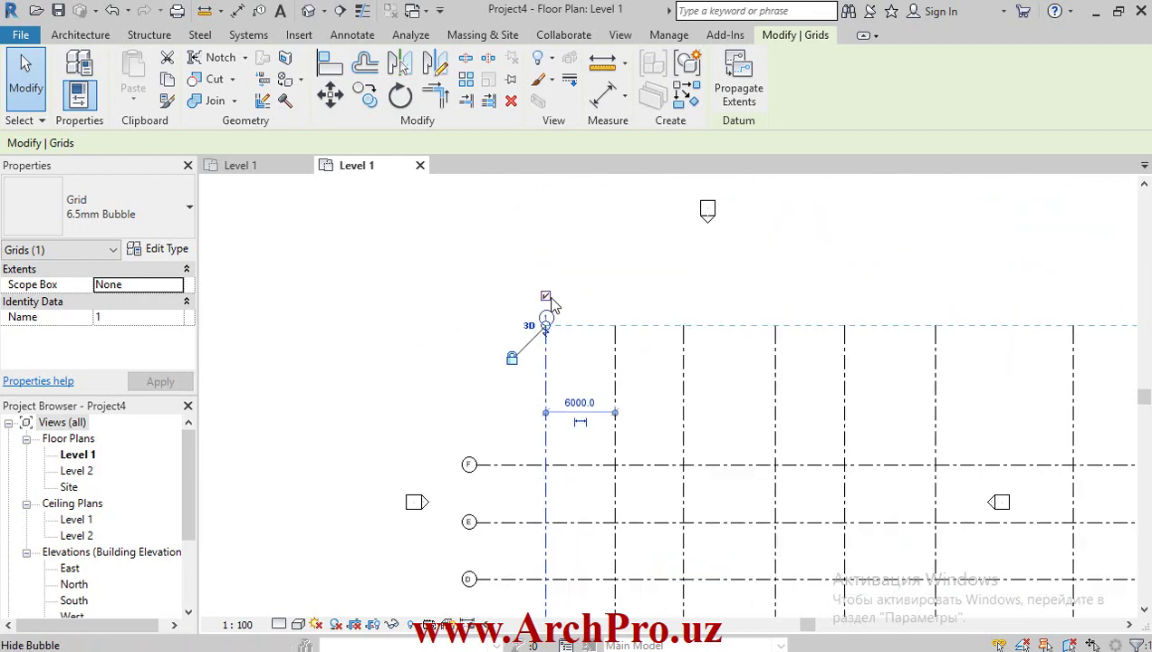
pyautogui.click(546, 298)
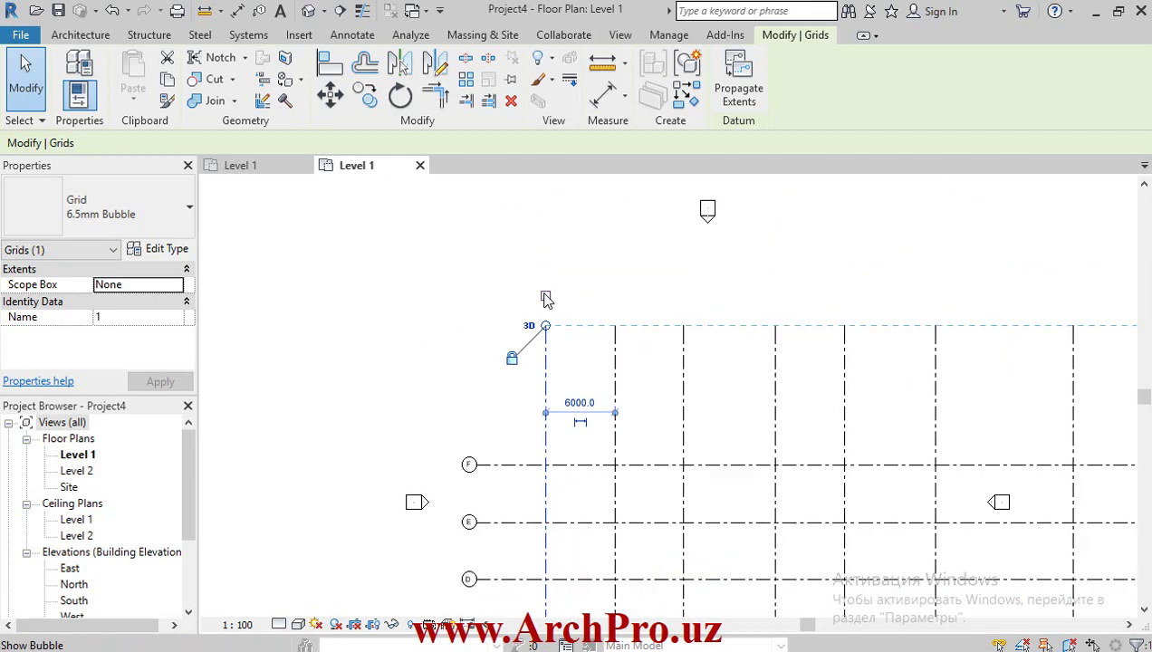
pyautogui.click(546, 299)
# Turn grid 1's bottom bubble back on so both ends show 1.
pyautogui.scroll(-1, 548, 344)
pyautogui.scroll(-2, 555, 361)
pyautogui.scroll(1, 554, 507)
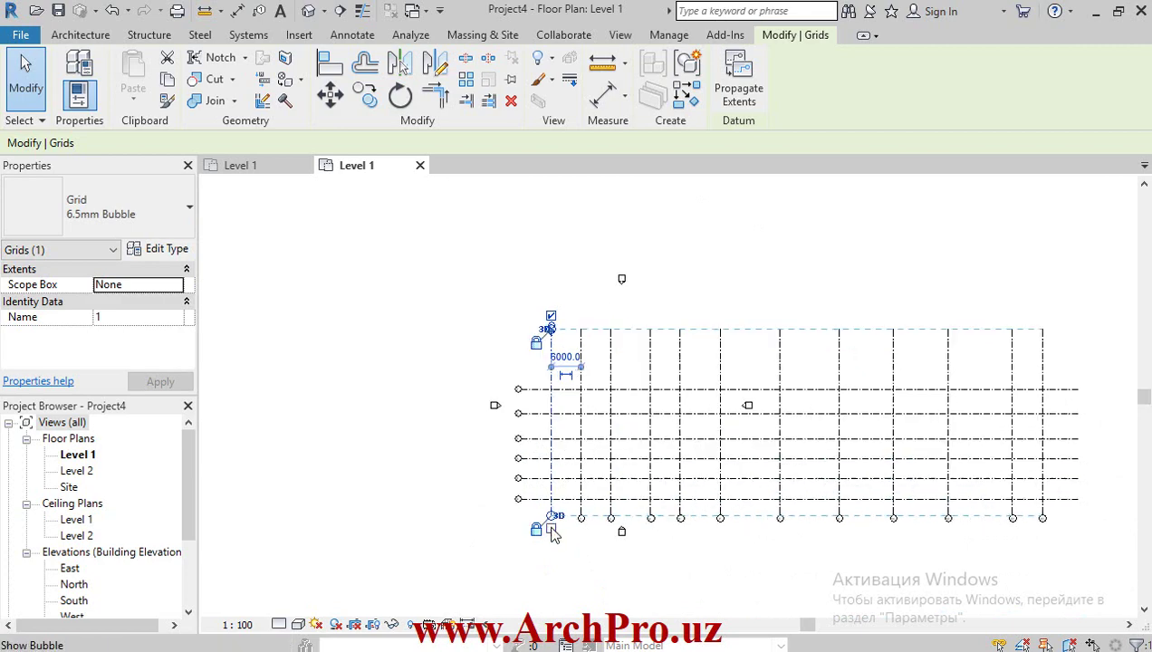
pyautogui.scroll(1, 554, 511)
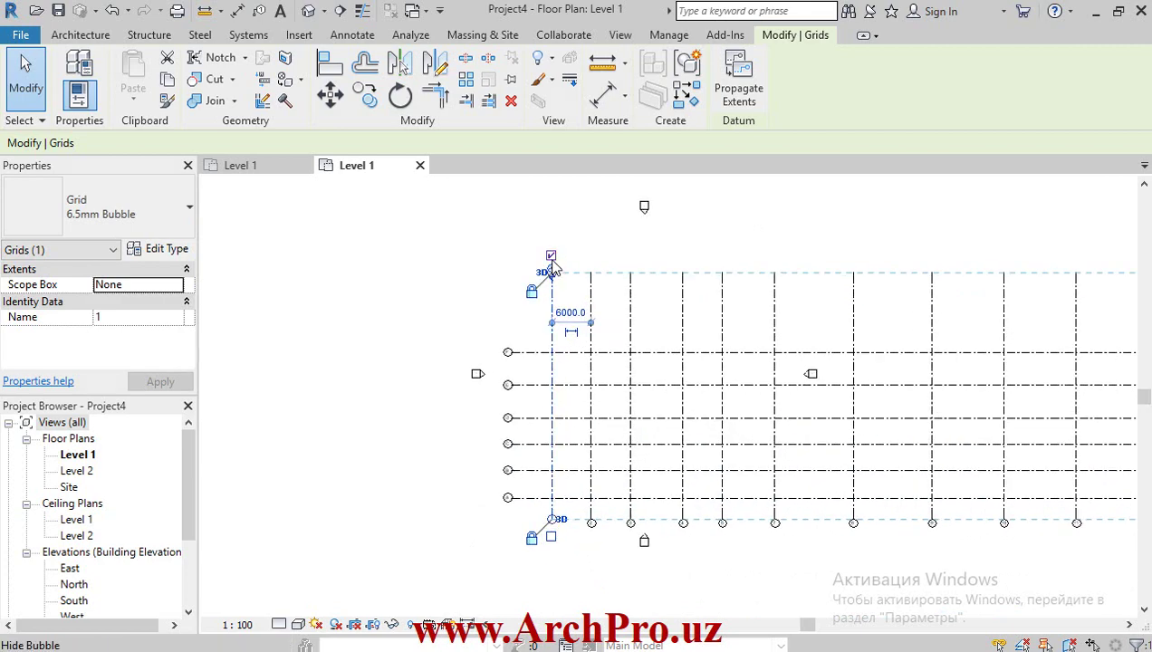
pyautogui.click(552, 537)
pyautogui.scroll(2, 556, 538)
pyautogui.scroll(2, 554, 527)
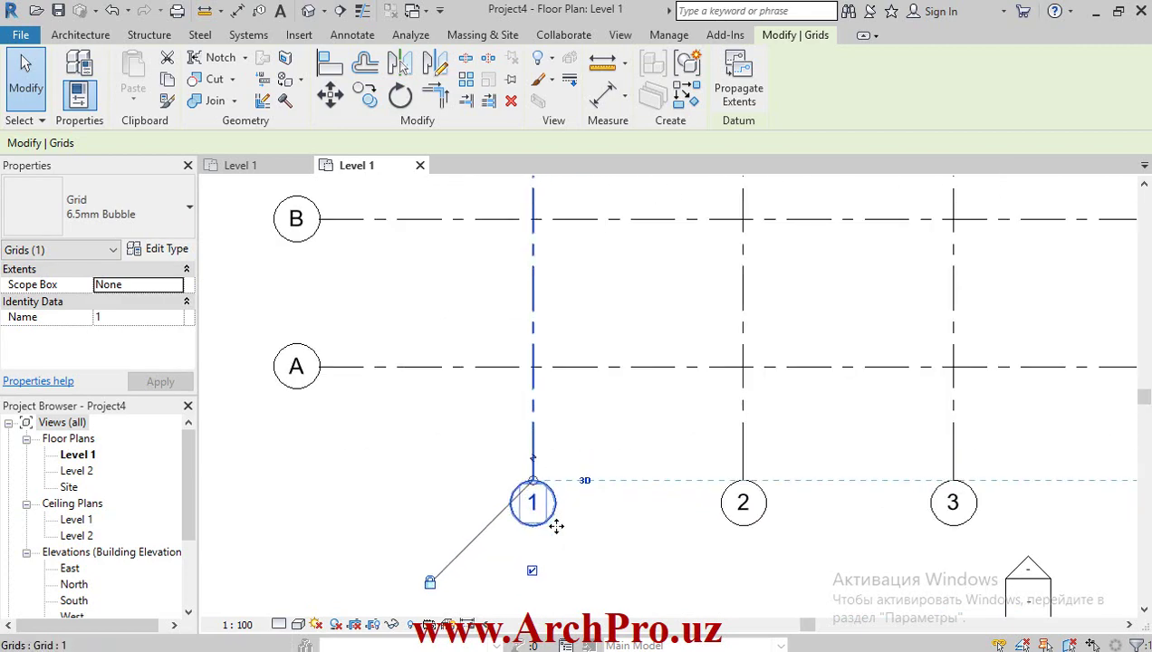
pyautogui.scroll(-3, 558, 530)
pyautogui.scroll(-2, 553, 489)
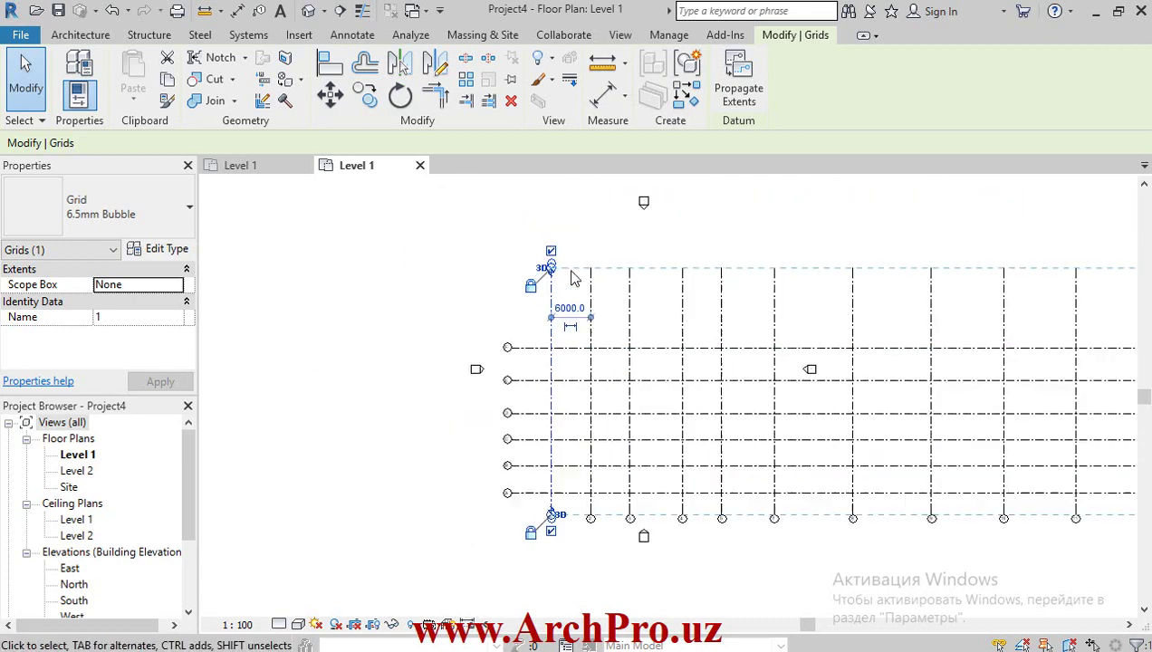
pyautogui.scroll(2, 543, 258)
pyautogui.scroll(2, 561, 276)
pyautogui.scroll(-4, 584, 285)
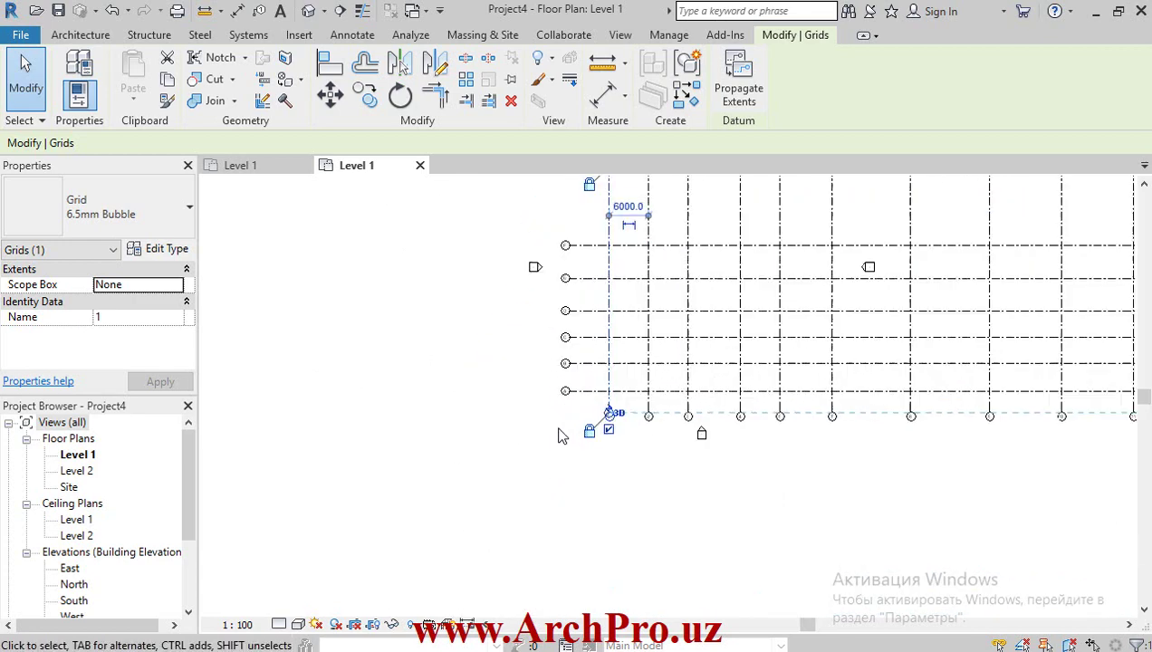
pyautogui.scroll(2, 589, 430)
pyautogui.scroll(1, 616, 412)
pyautogui.scroll(1, 634, 390)
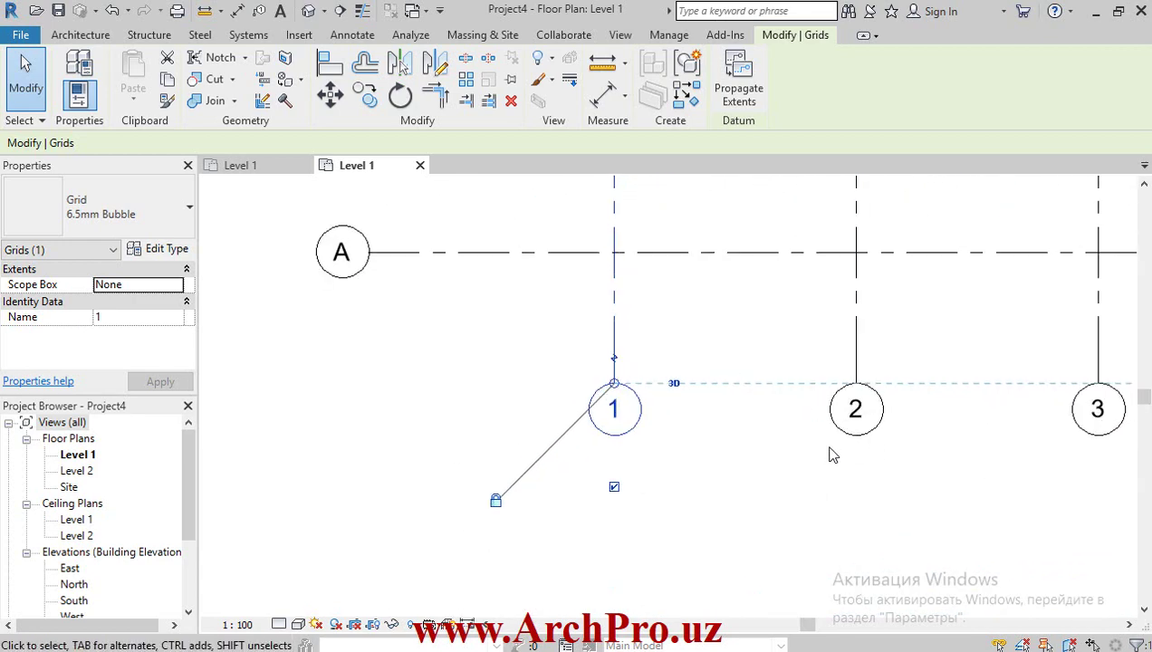
# Move grid 2 left so it sits right beside grid 1.
pyautogui.click(846, 414)
pyautogui.moveTo(855, 383); pyautogui.dragTo(712, 383)
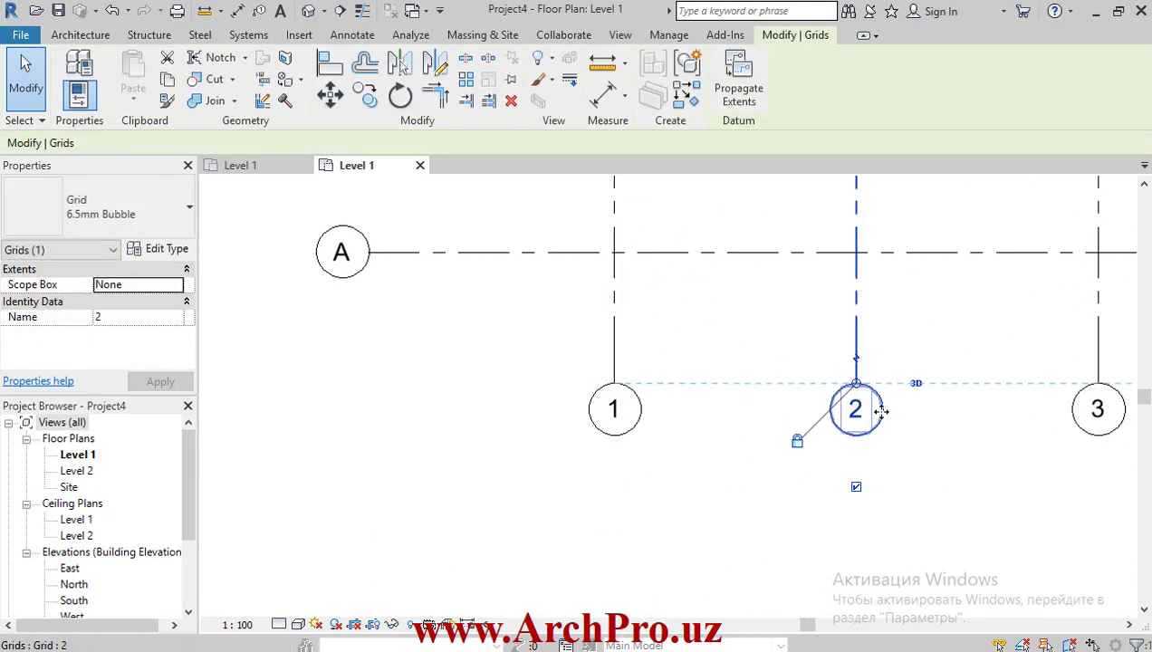
pyautogui.moveTo(880, 412); pyautogui.dragTo(679, 426)
pyautogui.click(689, 449)
# Add elbows to grids 2 and 1, offsetting grid 1's bubble to the left.
pyautogui.click(674, 438)
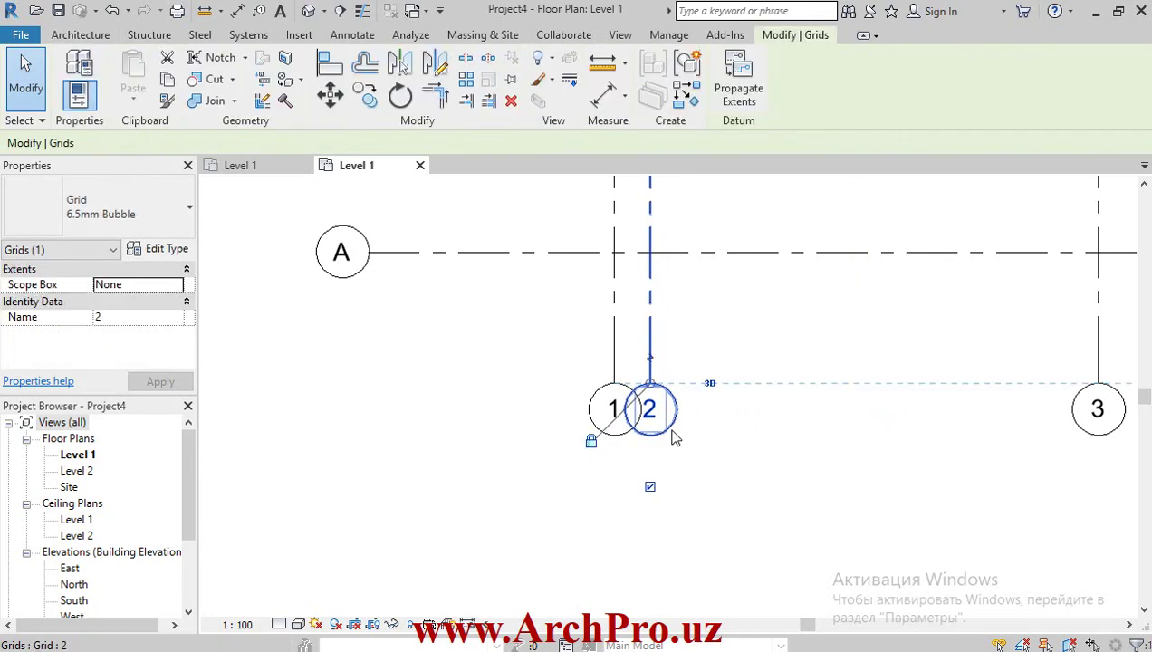
pyautogui.click(649, 359)
pyautogui.moveTo(648, 376)
pyautogui.mouseDown()
pyautogui.moveTo(631, 371)
pyautogui.moveTo(695, 375)
pyautogui.mouseUp()
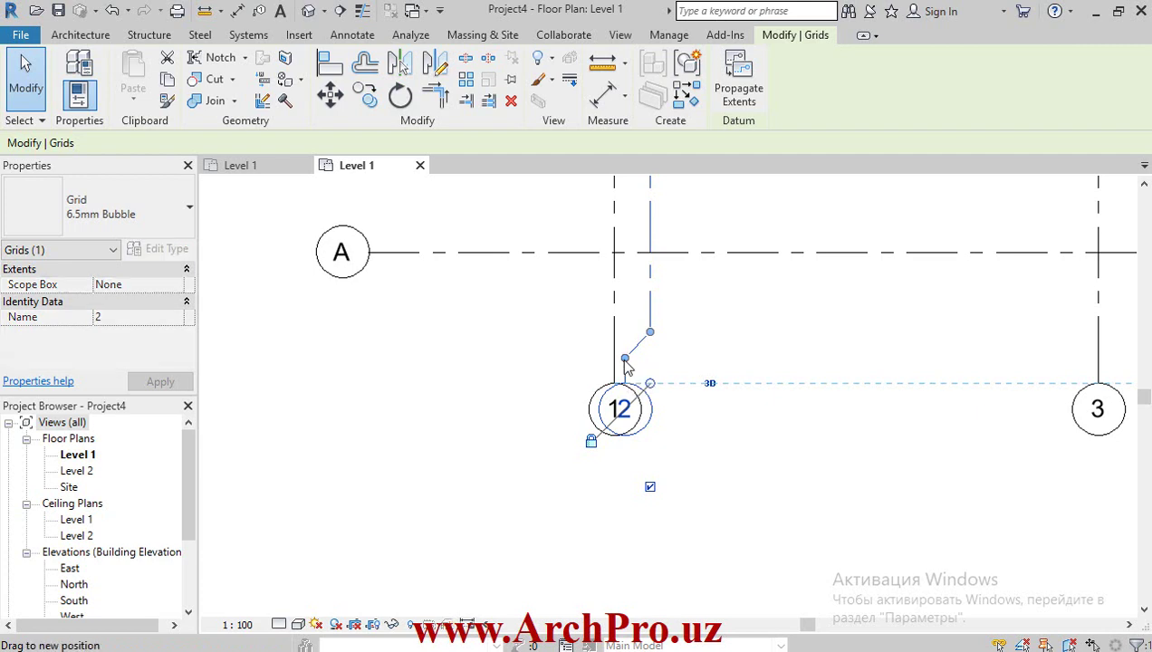
pyautogui.click(615, 372)
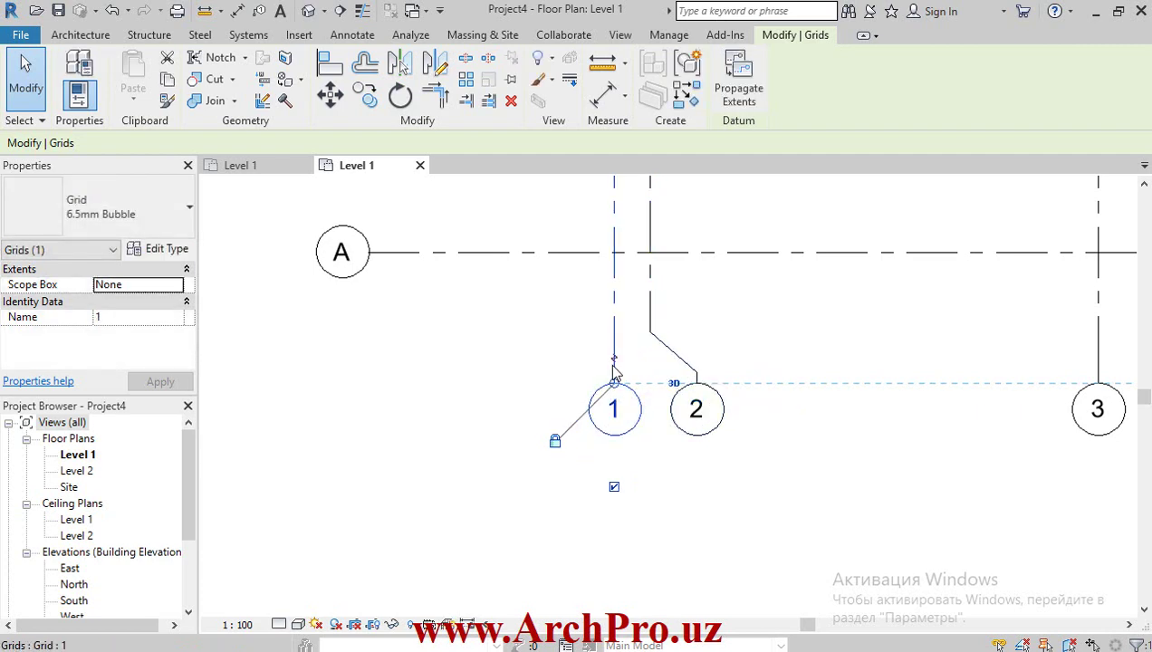
pyautogui.click(614, 358)
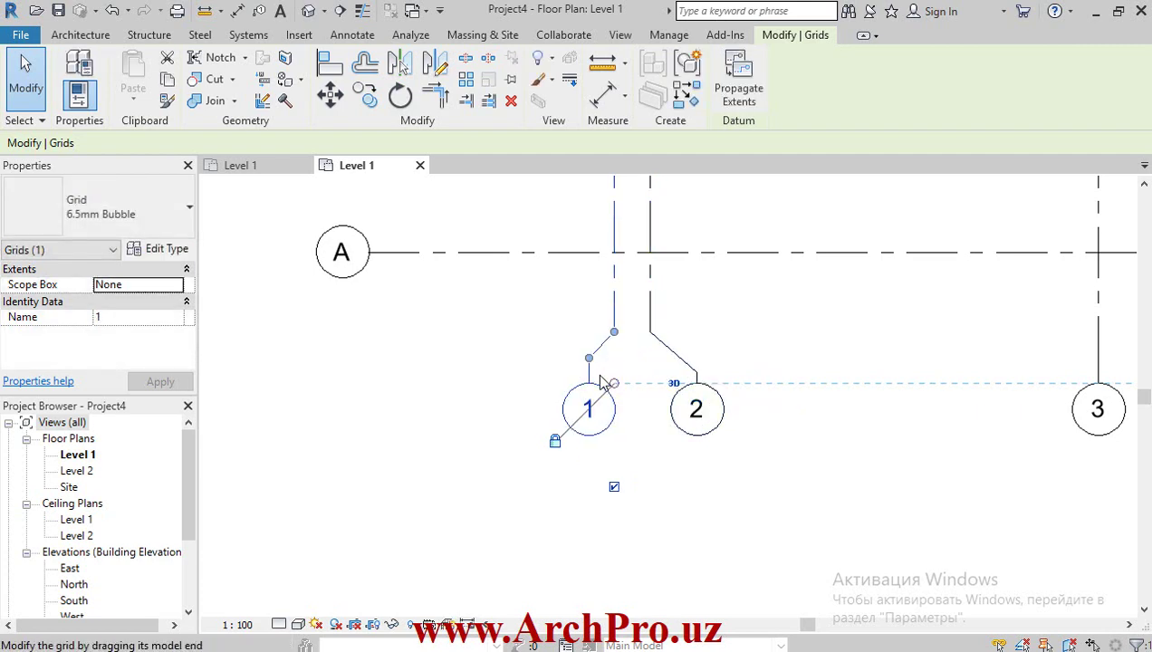
# Drag grid 2's elbow handles to shift its bubble leftward.
pyautogui.click(699, 376)
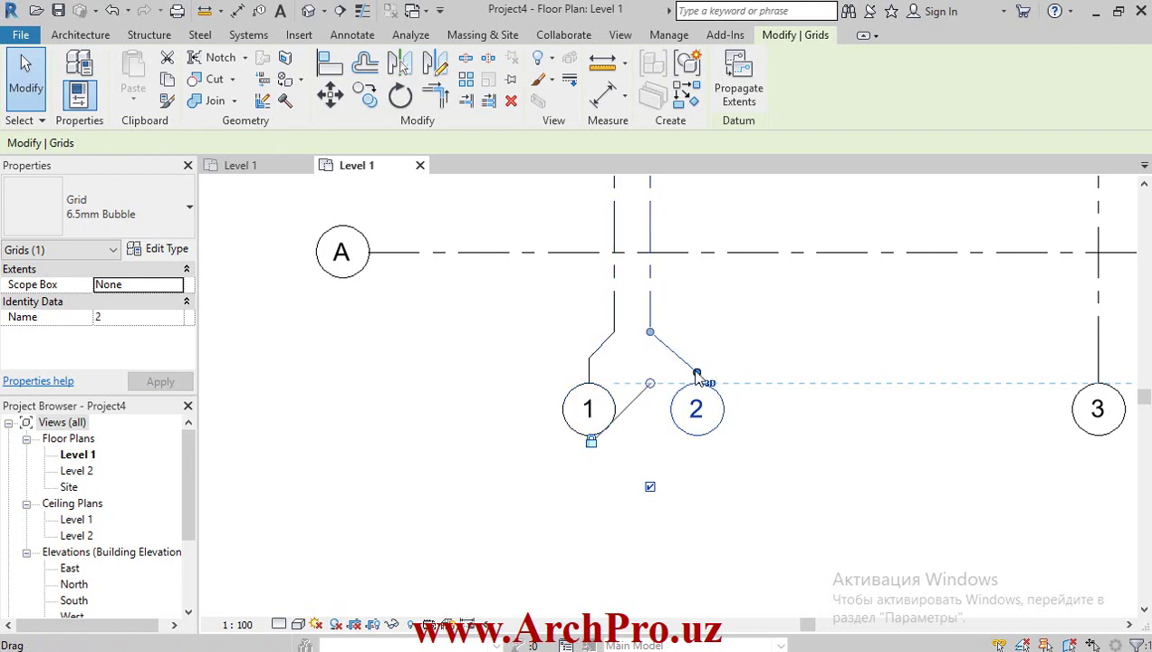
pyautogui.moveTo(698, 375); pyautogui.dragTo(696, 358)
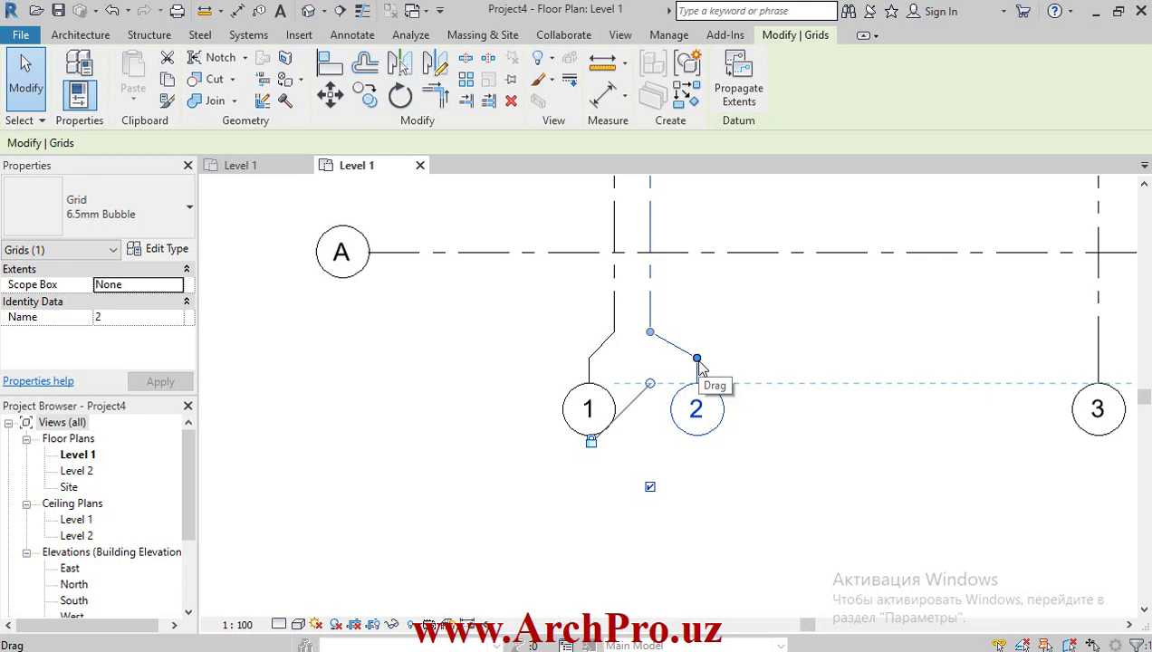
pyautogui.moveTo(697, 360); pyautogui.dragTo(681, 361)
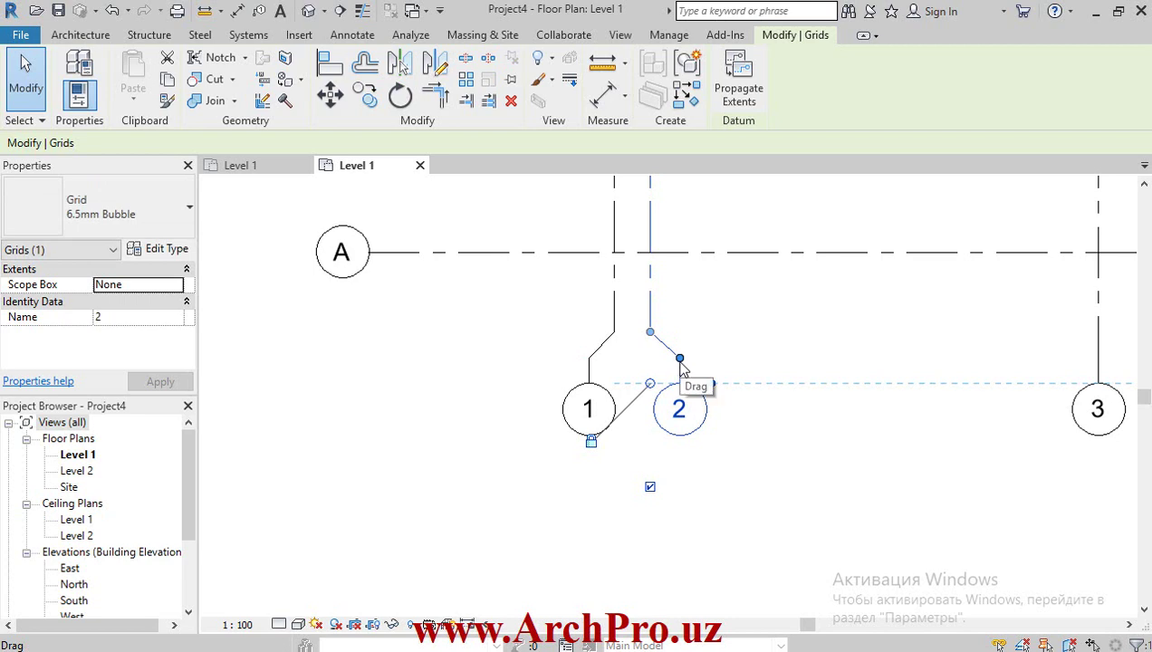
pyautogui.moveTo(682, 364); pyautogui.dragTo(650, 365)
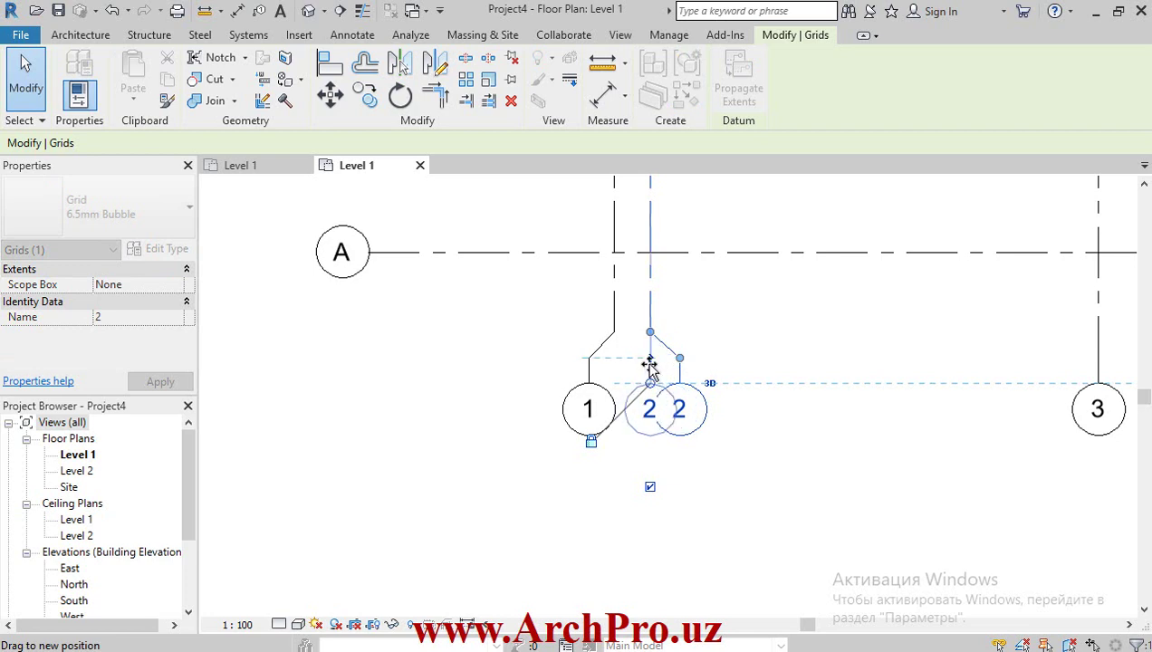
pyautogui.moveTo(650, 365); pyautogui.dragTo(650, 364)
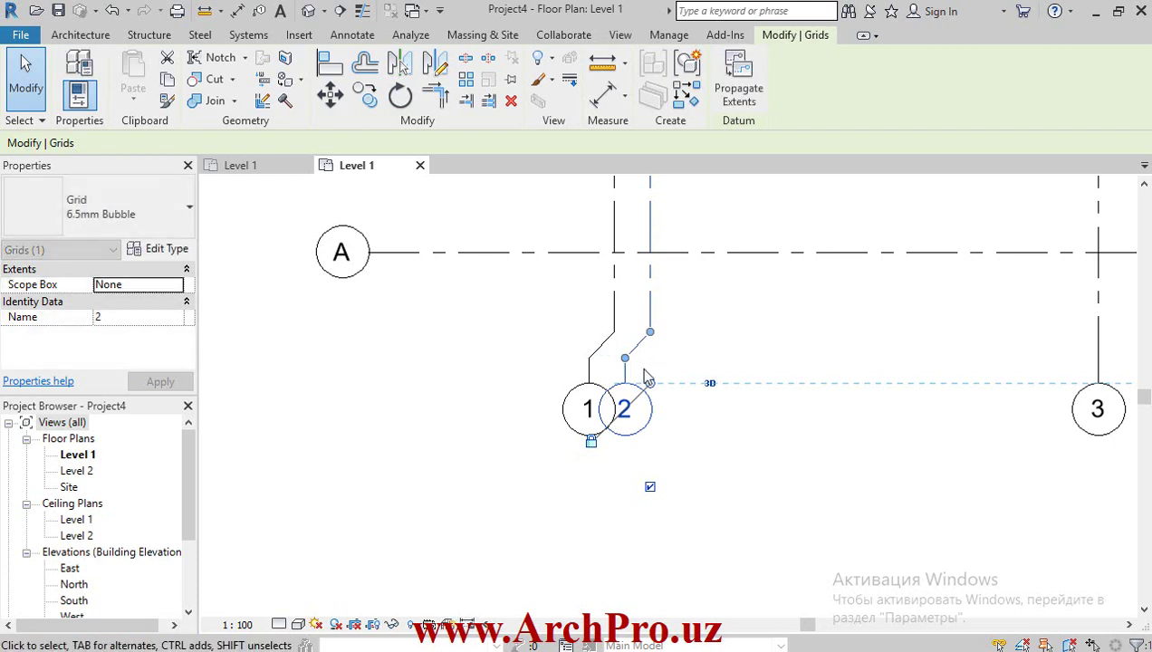
pyautogui.moveTo(649, 366); pyautogui.dragTo(651, 371)
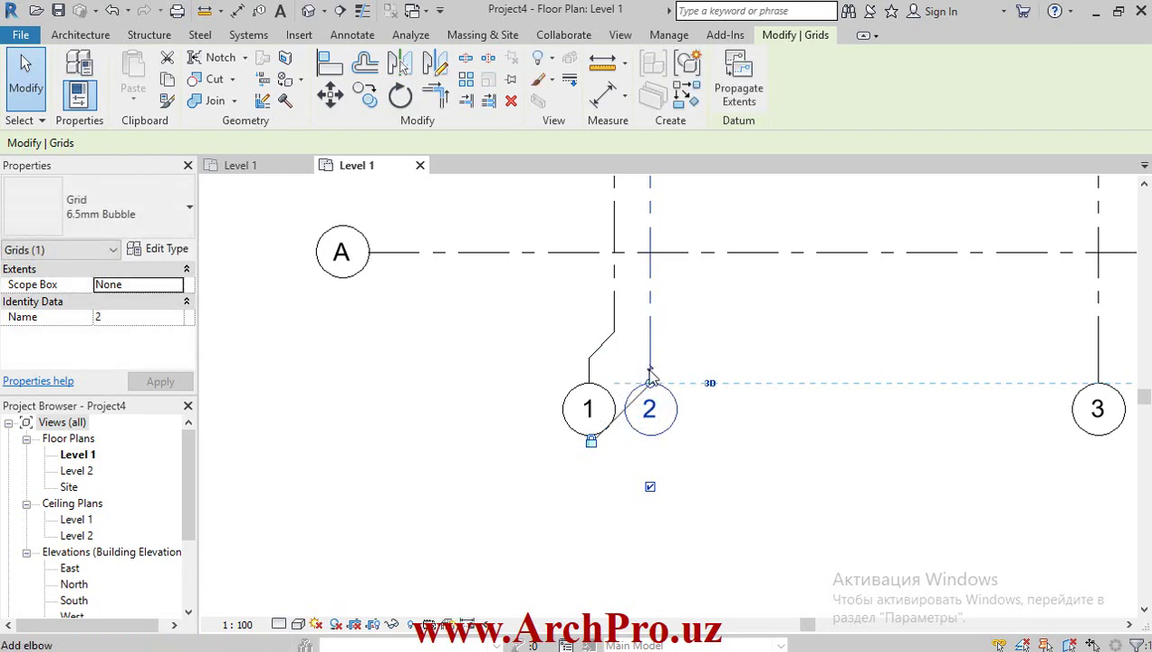
# Rework grid 2's elbow so its bubble sits back under its line.
pyautogui.scroll(3, 661, 379)
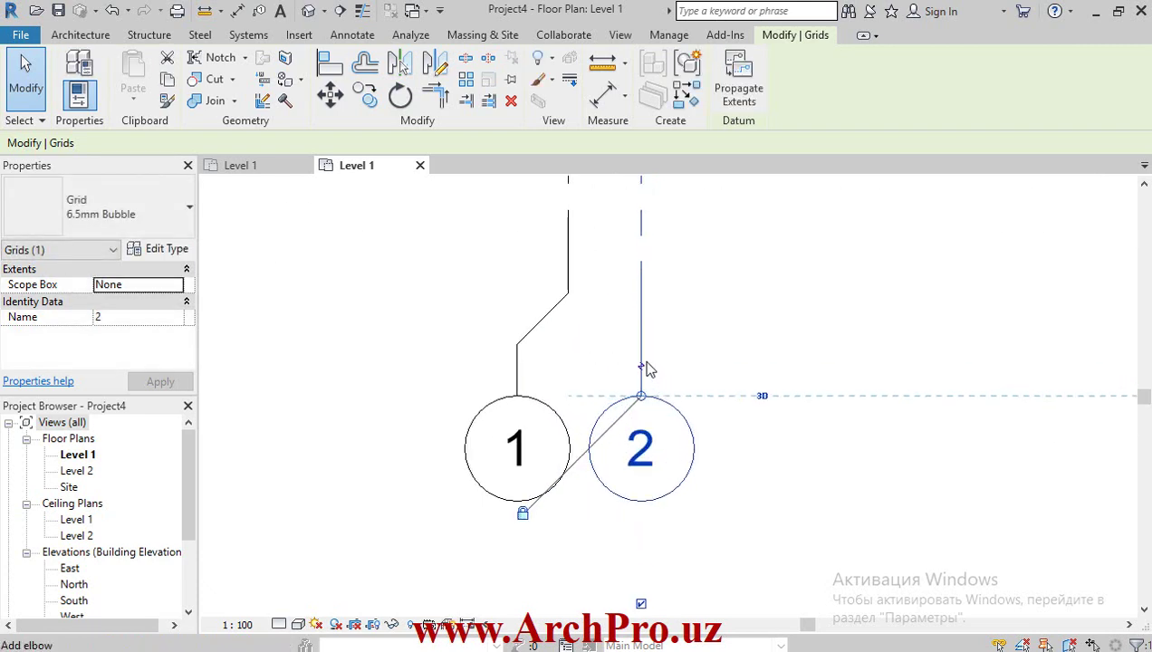
pyautogui.click(641, 371)
pyautogui.moveTo(646, 377); pyautogui.dragTo(641, 377)
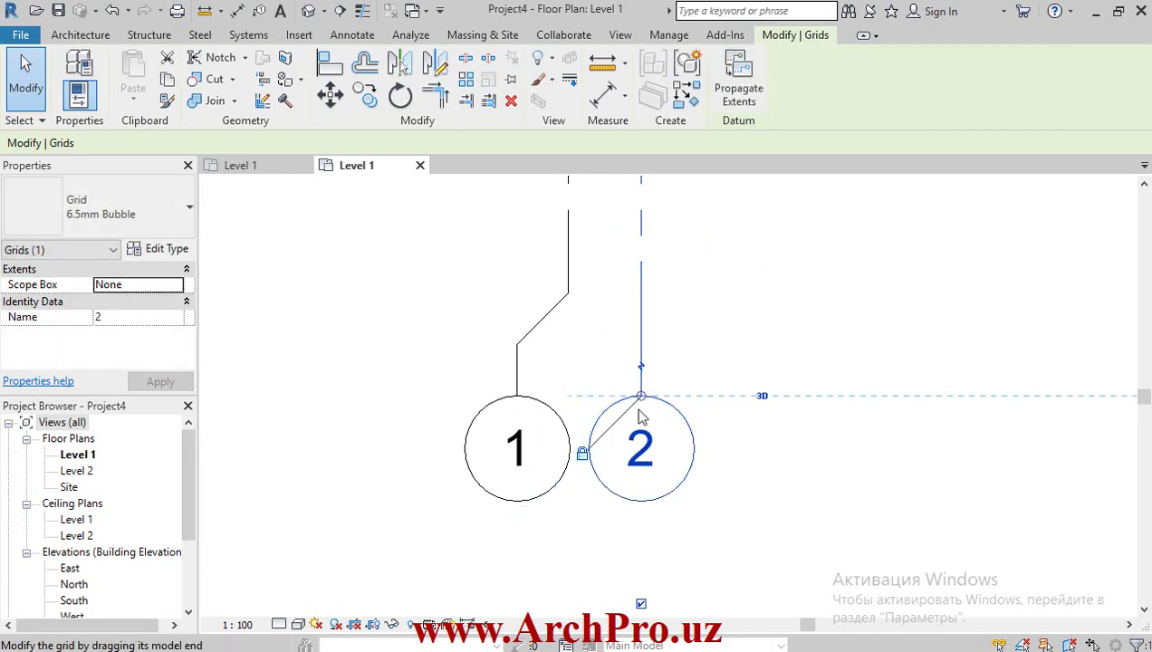
pyautogui.scroll(-2, 605, 457)
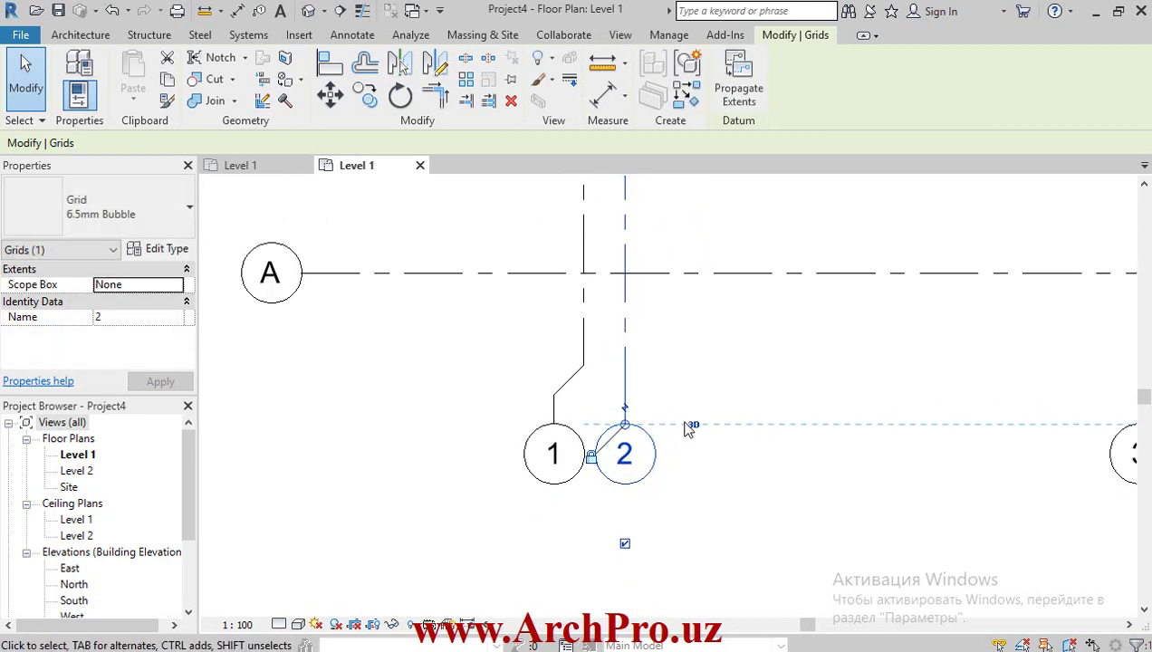
# Move grid 2 back to the right, away from grid 1, and nudge its bubble end up.
pyautogui.moveTo(667, 390); pyautogui.dragTo(893, 411)
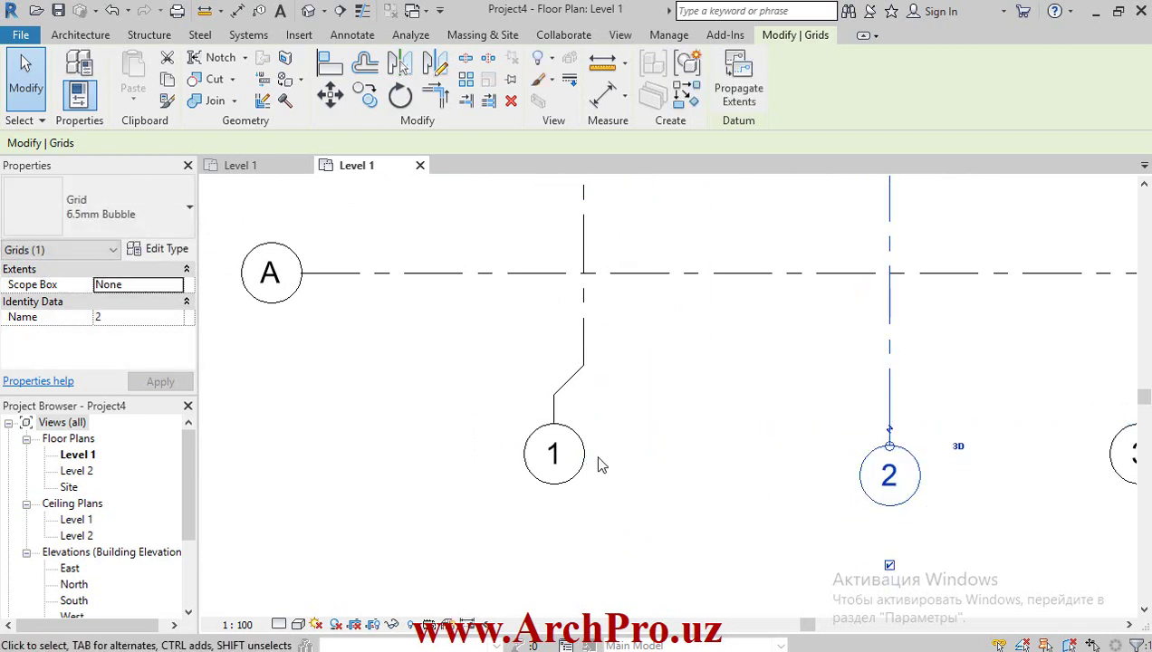
pyautogui.scroll(-2, 638, 454)
pyautogui.scroll(2, 785, 465)
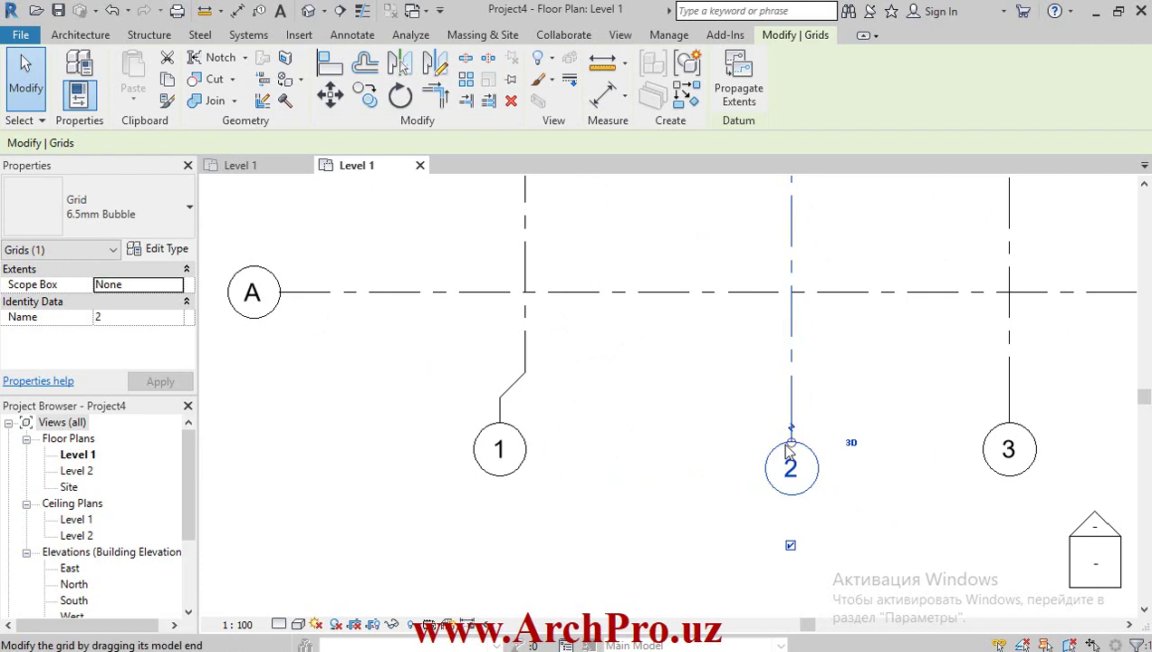
pyautogui.moveTo(791, 441); pyautogui.dragTo(792, 424)
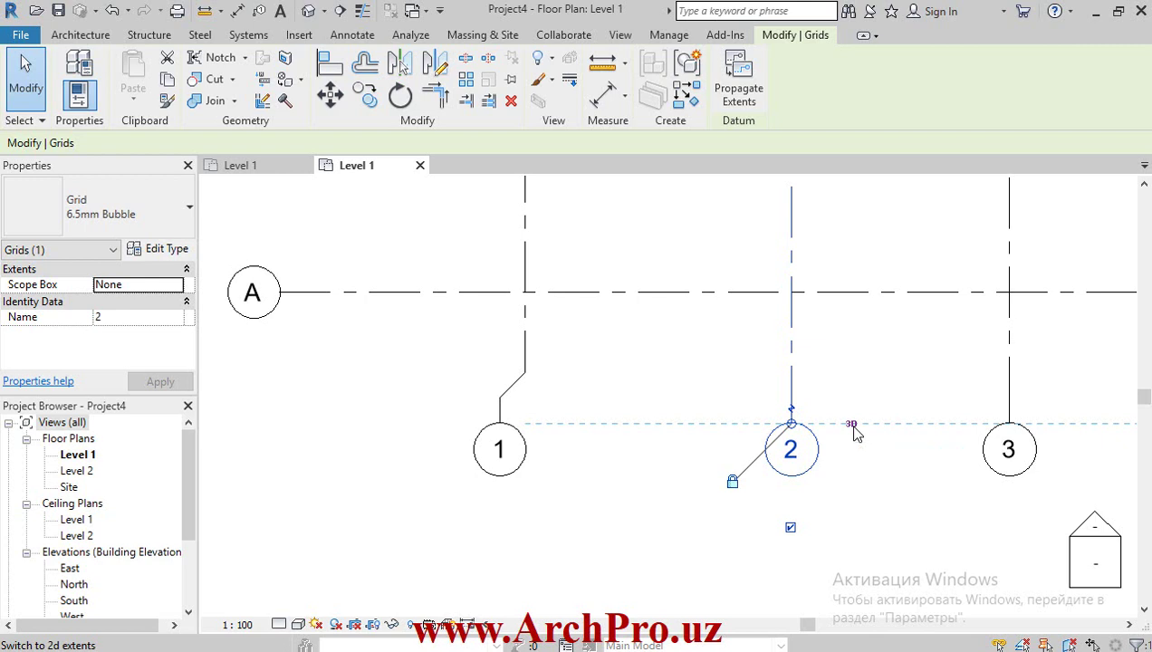
pyautogui.scroll(-2, 588, 466)
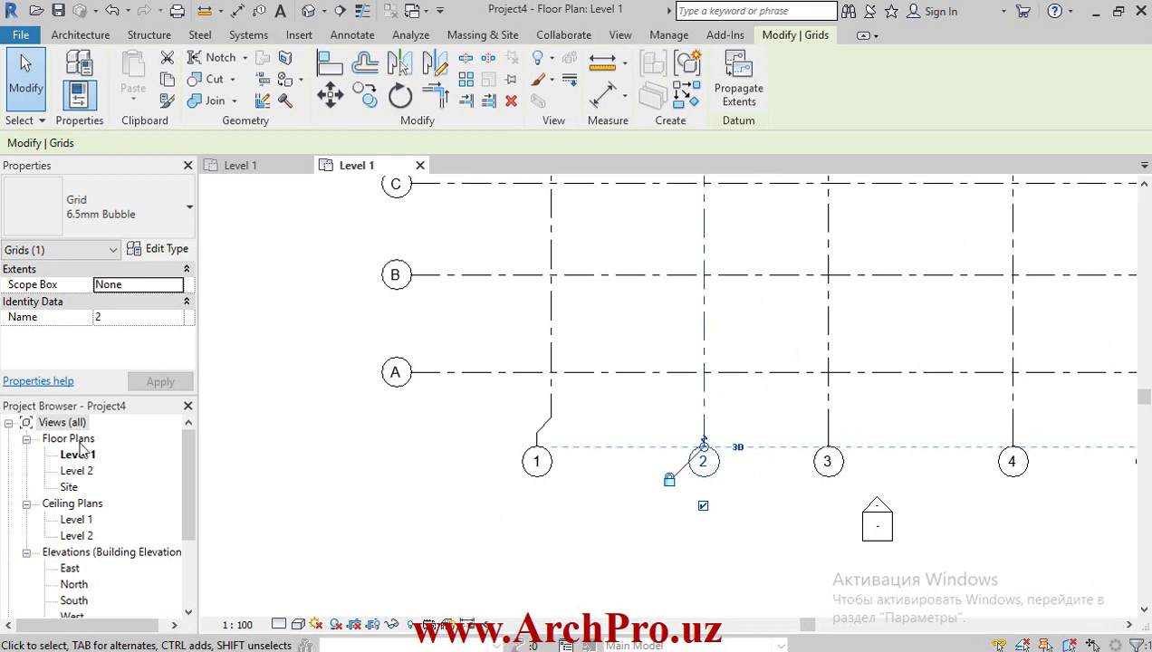
# Switch to the Level 2 floor plan and select grid 3.
pyautogui.doubleClick(73, 472)
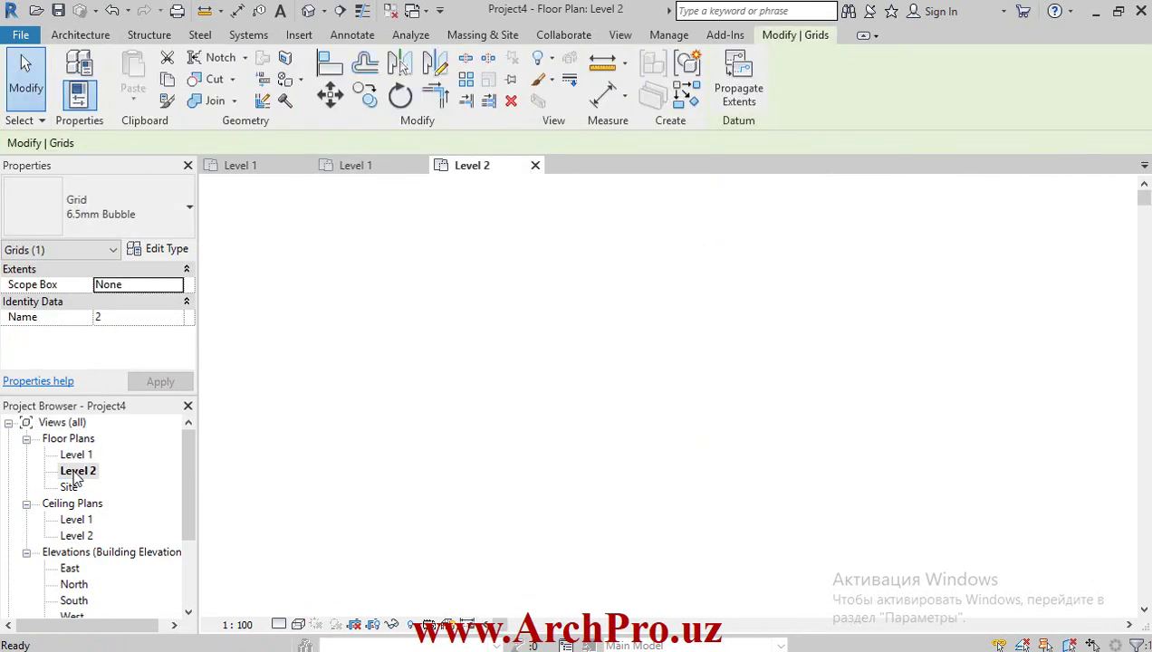
pyautogui.scroll(2, 548, 566)
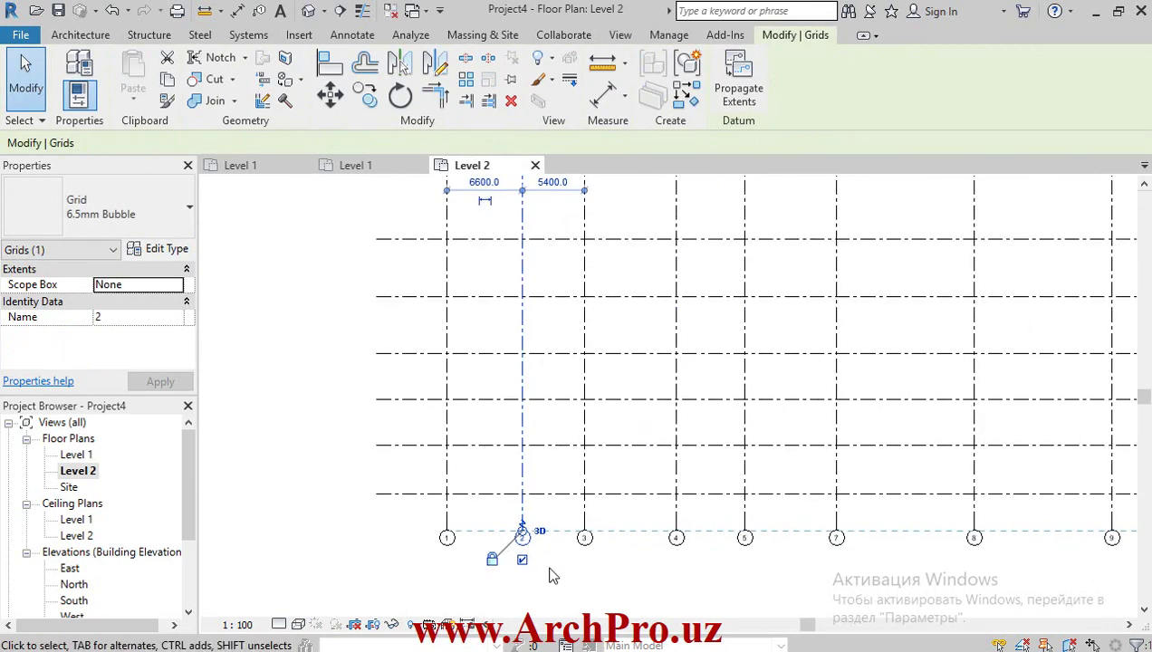
pyautogui.scroll(-2, 518, 527)
pyautogui.click(517, 525)
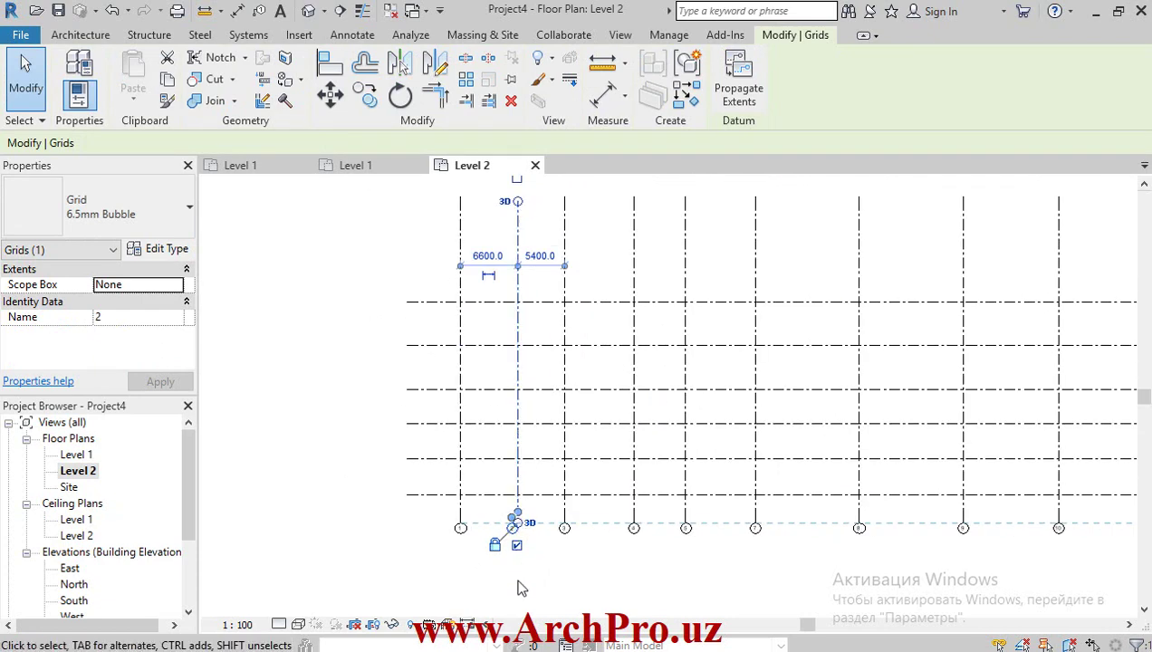
pyautogui.click(564, 534)
# Drag grid 3's end downward, extending the aligned numbered grids lower.
pyautogui.scroll(2, 566, 534)
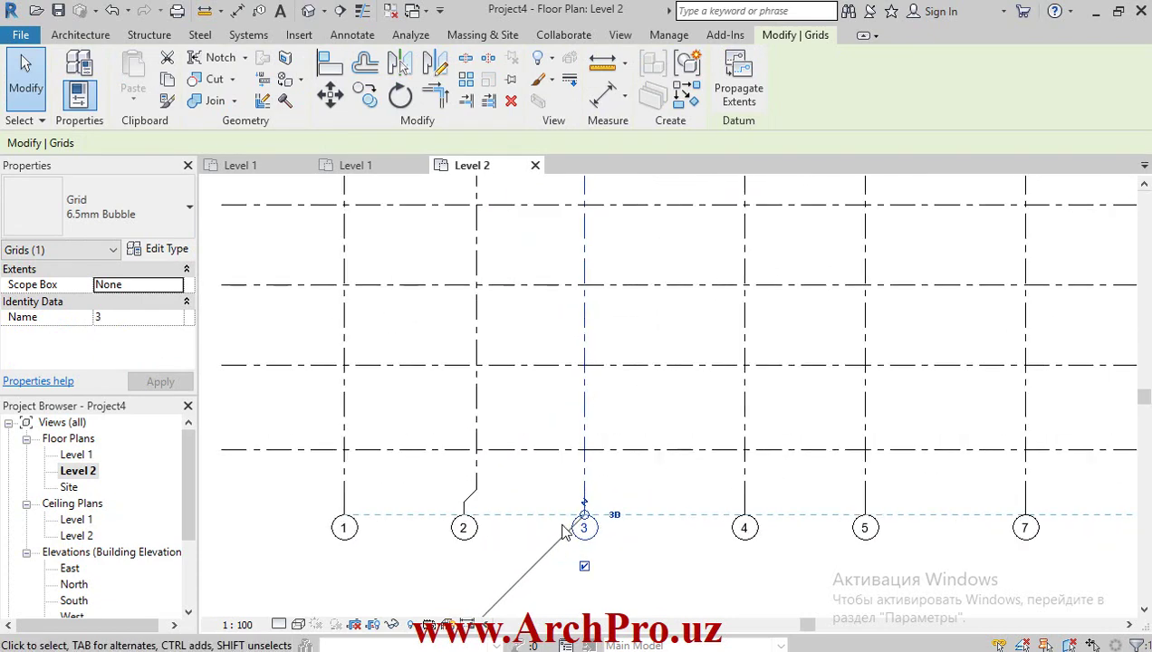
pyautogui.click(584, 526)
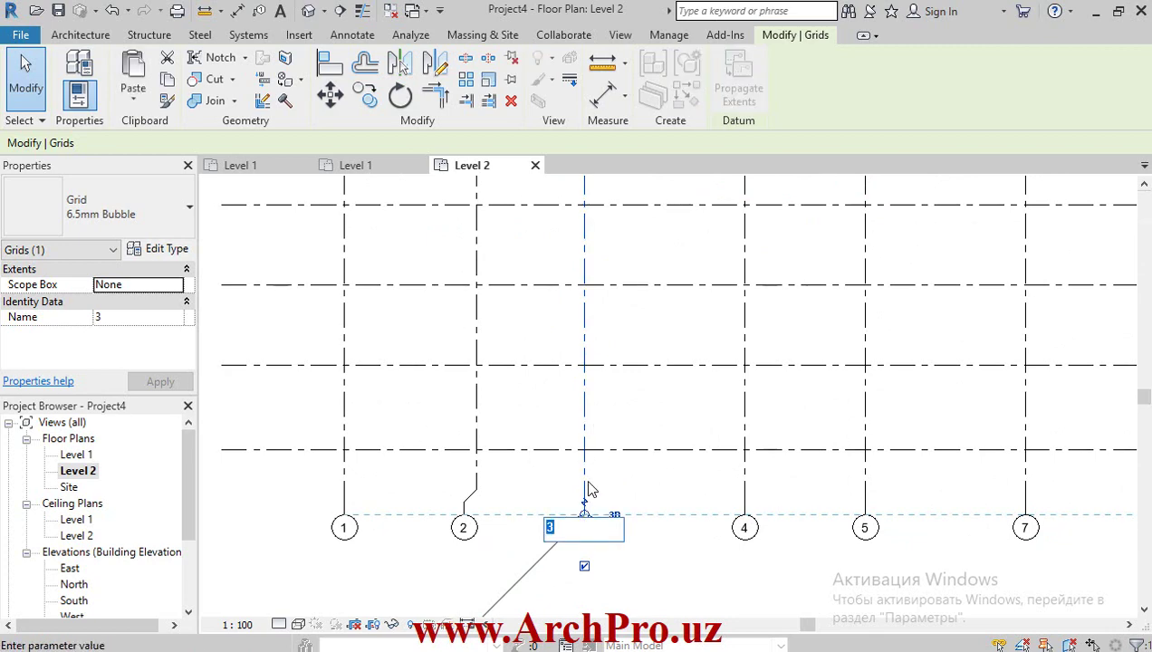
pyautogui.click(591, 489)
pyautogui.moveTo(584, 521); pyautogui.dragTo(584, 599)
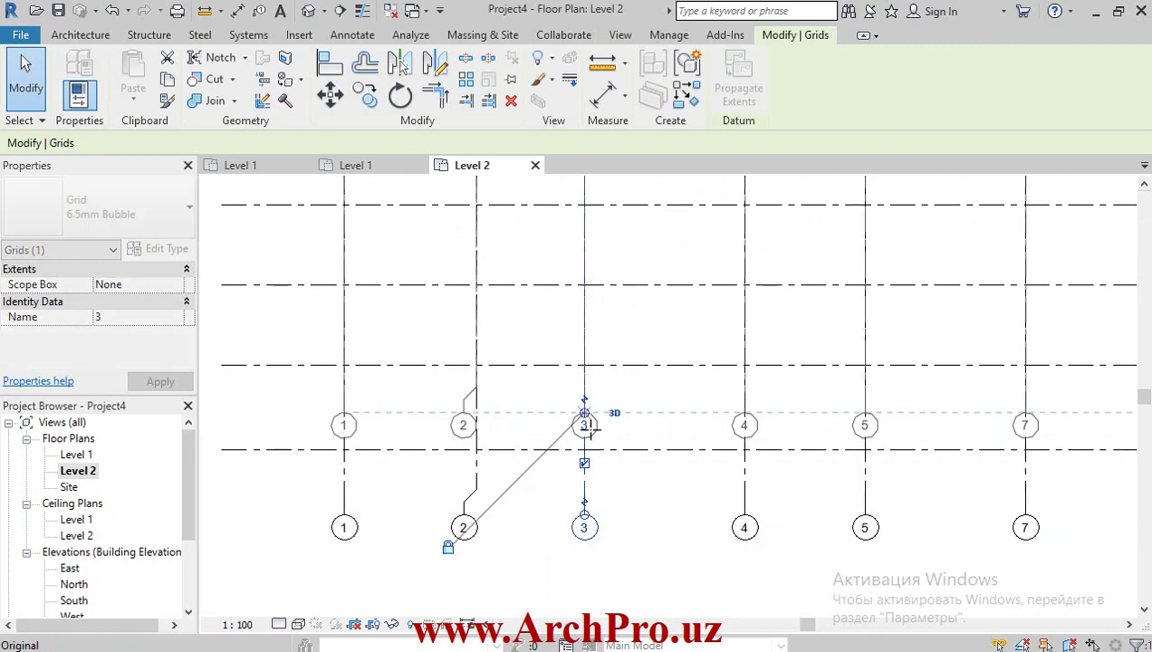
pyautogui.moveTo(599, 512)
pyautogui.mouseDown()
pyautogui.moveTo(612, 432)
pyautogui.moveTo(615, 612)
pyautogui.mouseUp()
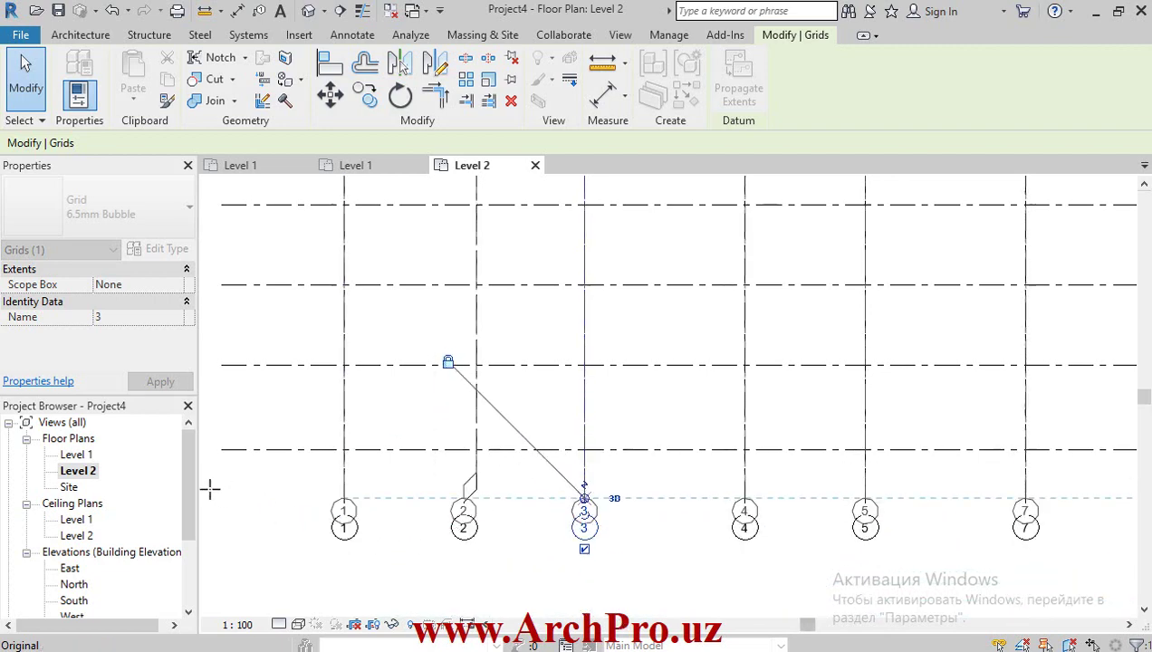
pyautogui.moveTo(561, 569); pyautogui.dragTo(573, 593)
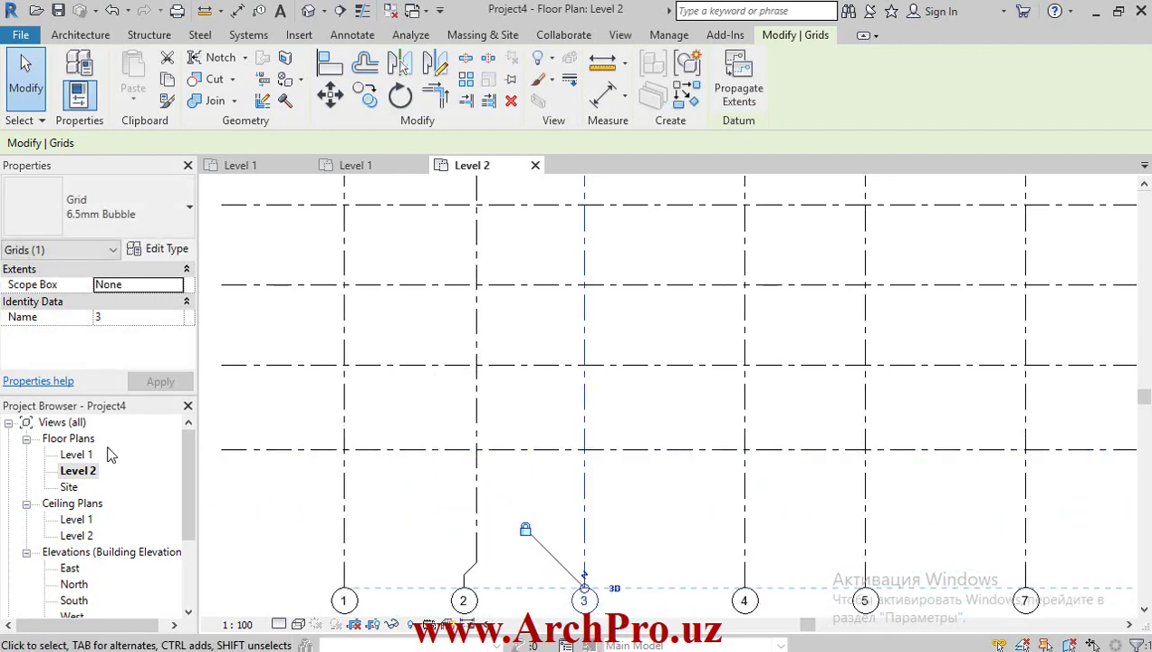
# On Level 1, switch grid 3 to 2D extents and drag its bubble below the others.
pyautogui.doubleClick(78, 455)
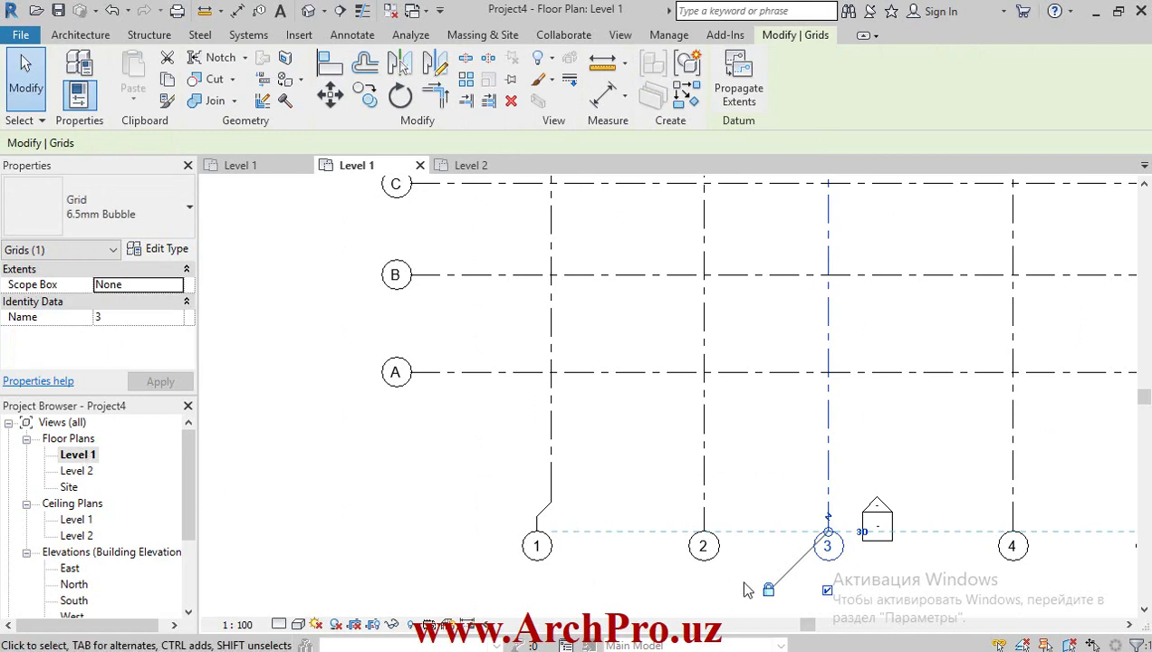
pyautogui.click(861, 532)
pyautogui.scroll(-3, 503, 481)
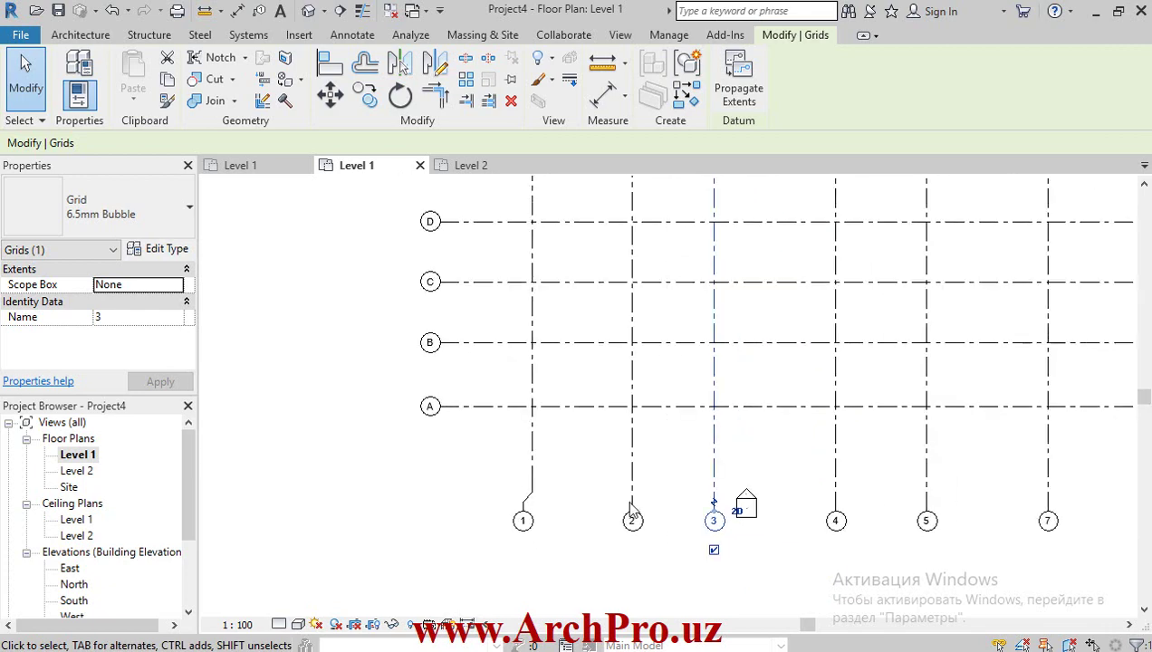
pyautogui.scroll(2, 712, 517)
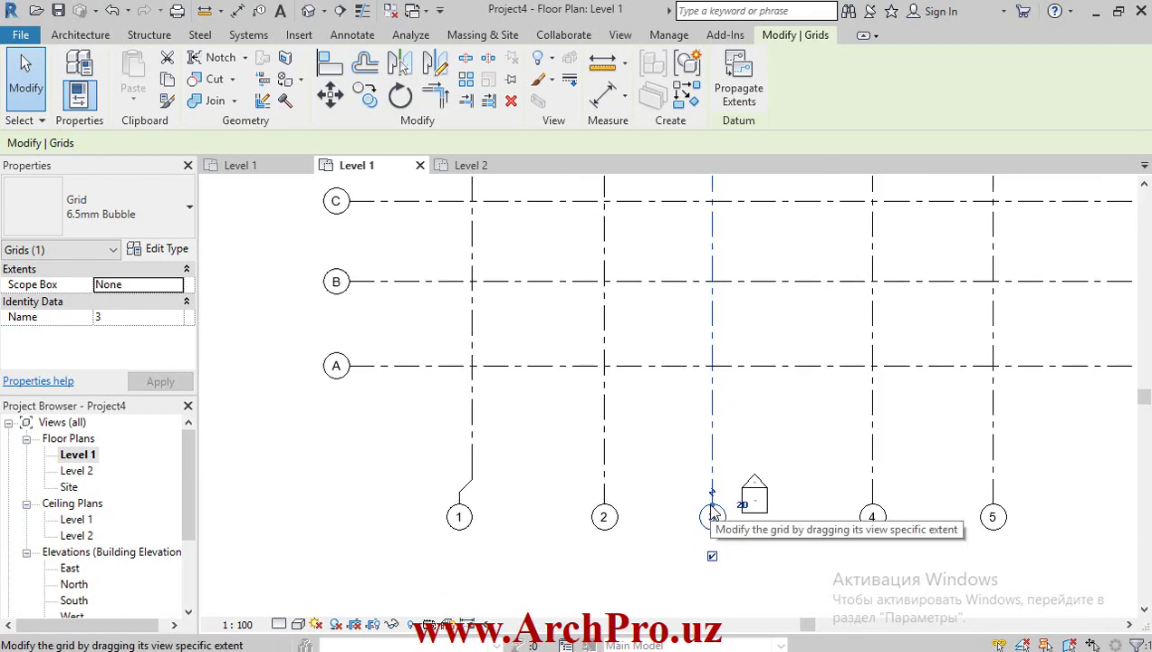
pyautogui.moveTo(712, 516); pyautogui.dragTo(712, 602)
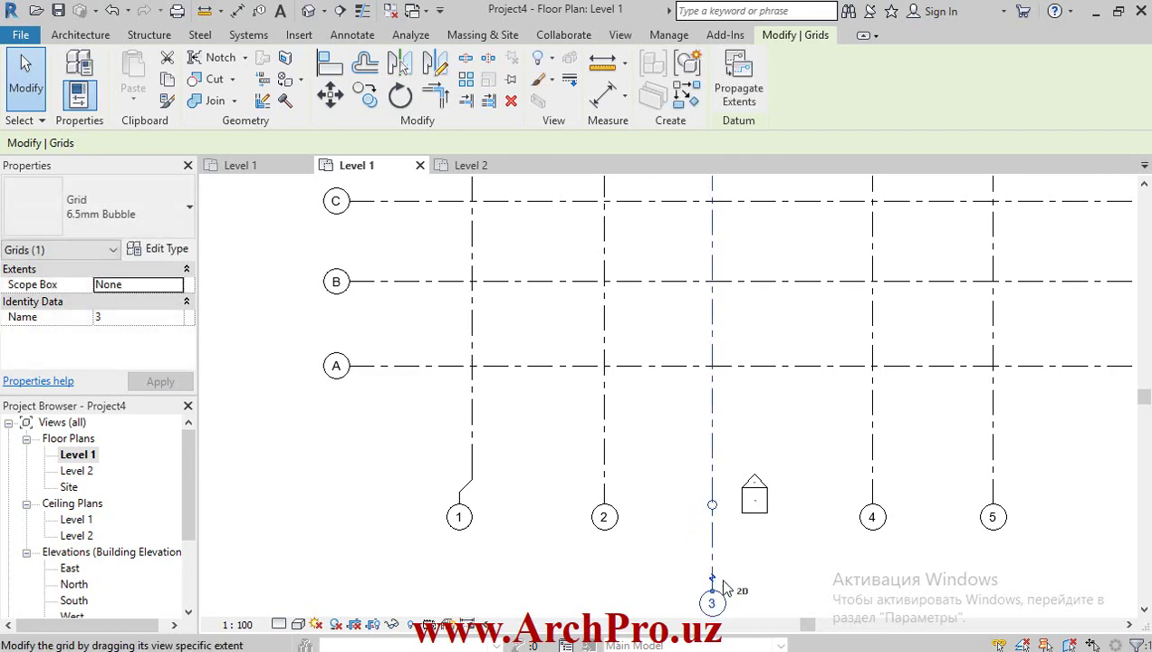
# Open the Level 2 plan, leaving grid 3 on model-wide 3D extents.
pyautogui.doubleClick(80, 473)
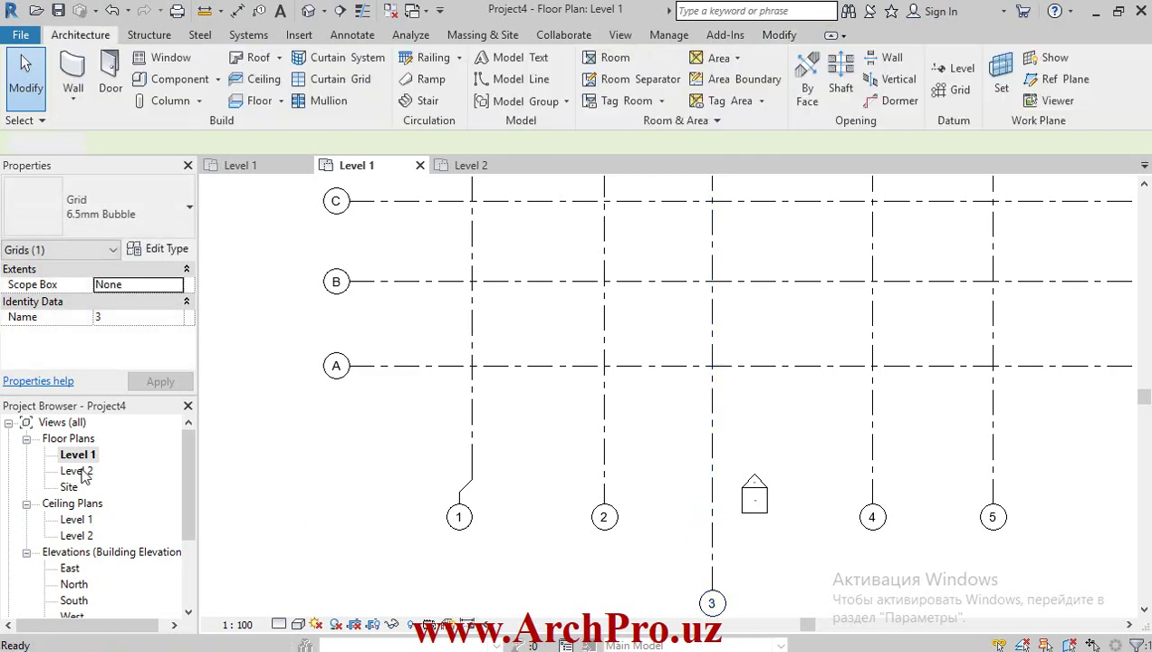
pyautogui.scroll(-1, 616, 593)
pyautogui.scroll(-1, 625, 596)
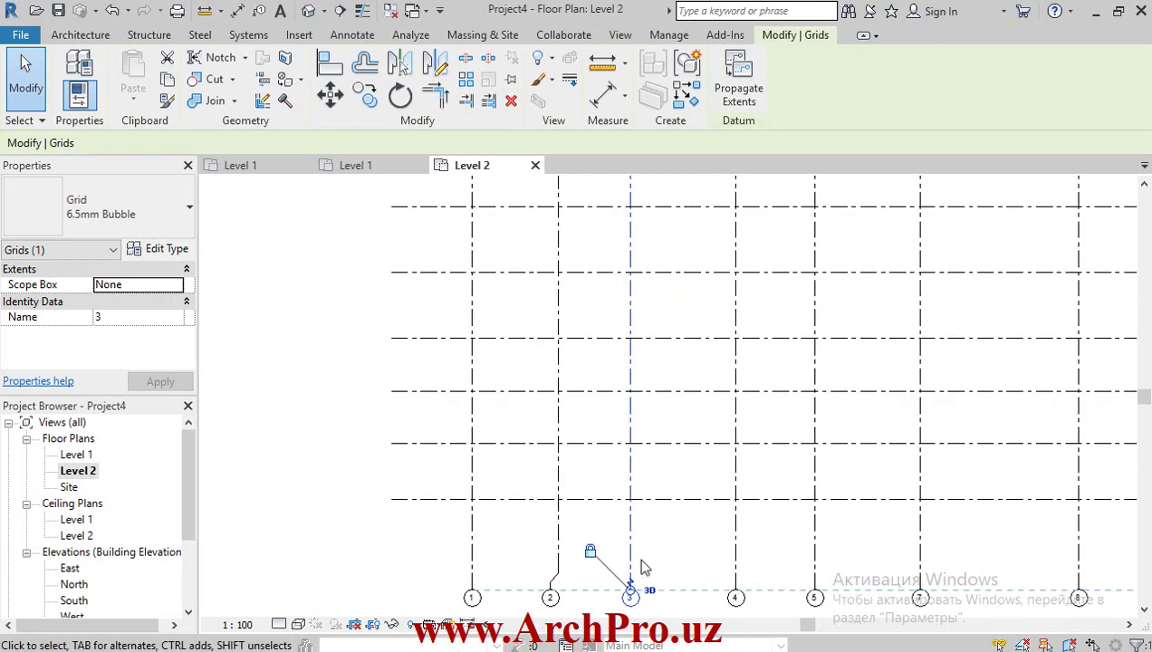
pyautogui.scroll(-2, 633, 584)
pyautogui.scroll(2, 631, 586)
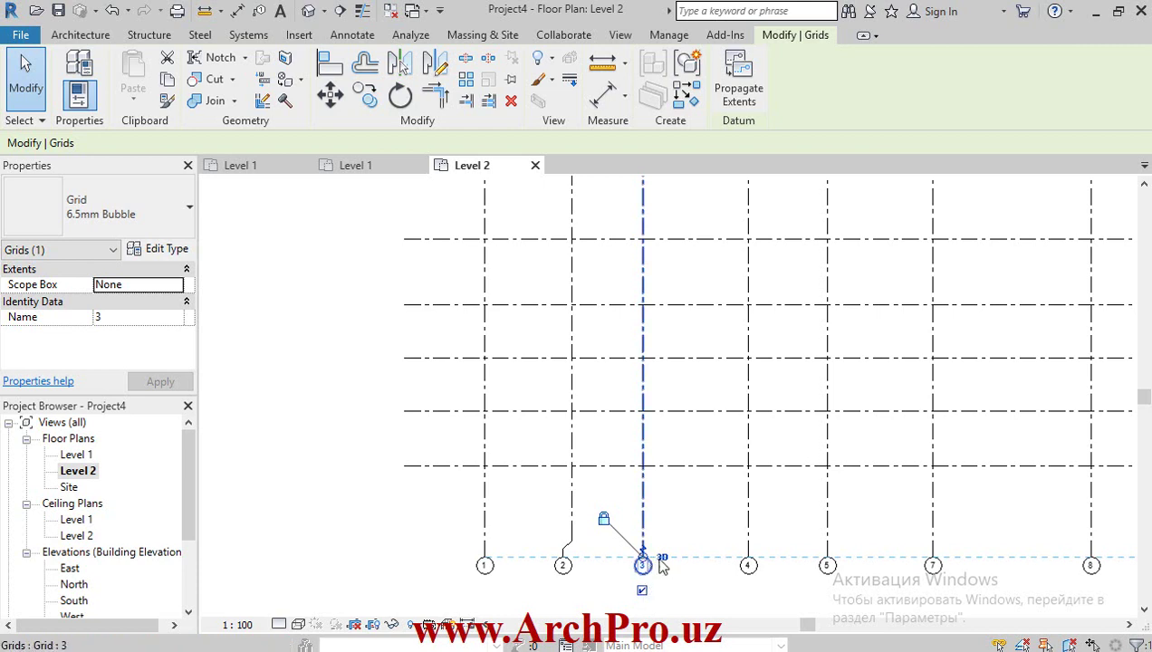
pyautogui.click(662, 557)
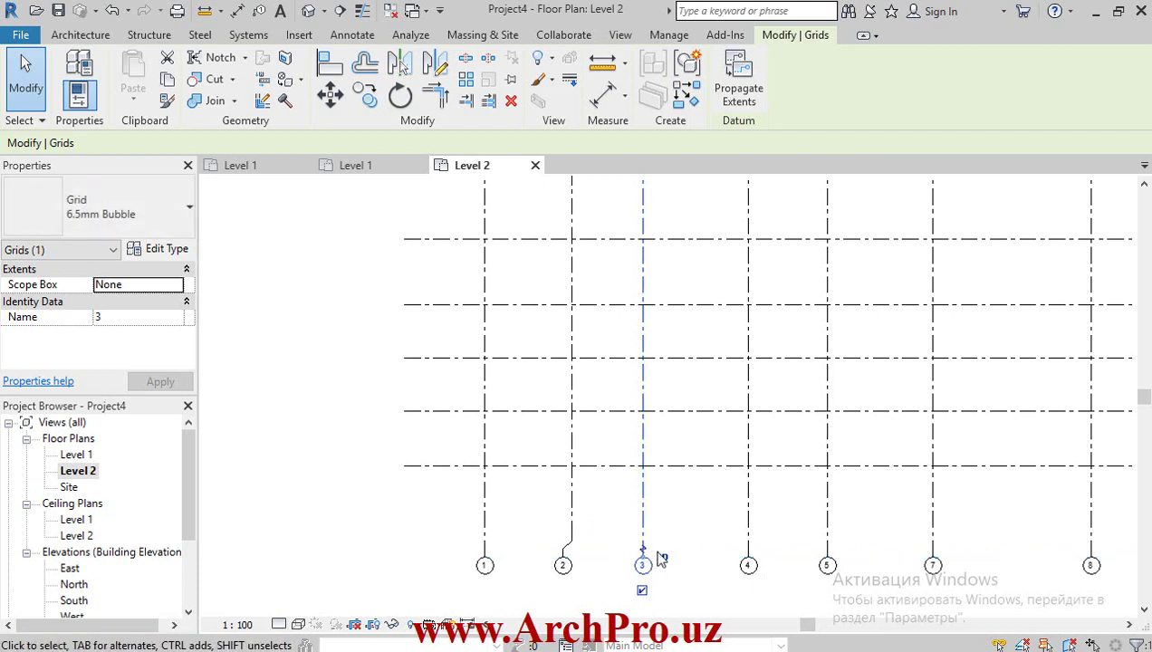
pyautogui.click(661, 557)
# Switch grid 4 to 2D extents and pull its bubble below the other numbered grids.
pyautogui.click(751, 568)
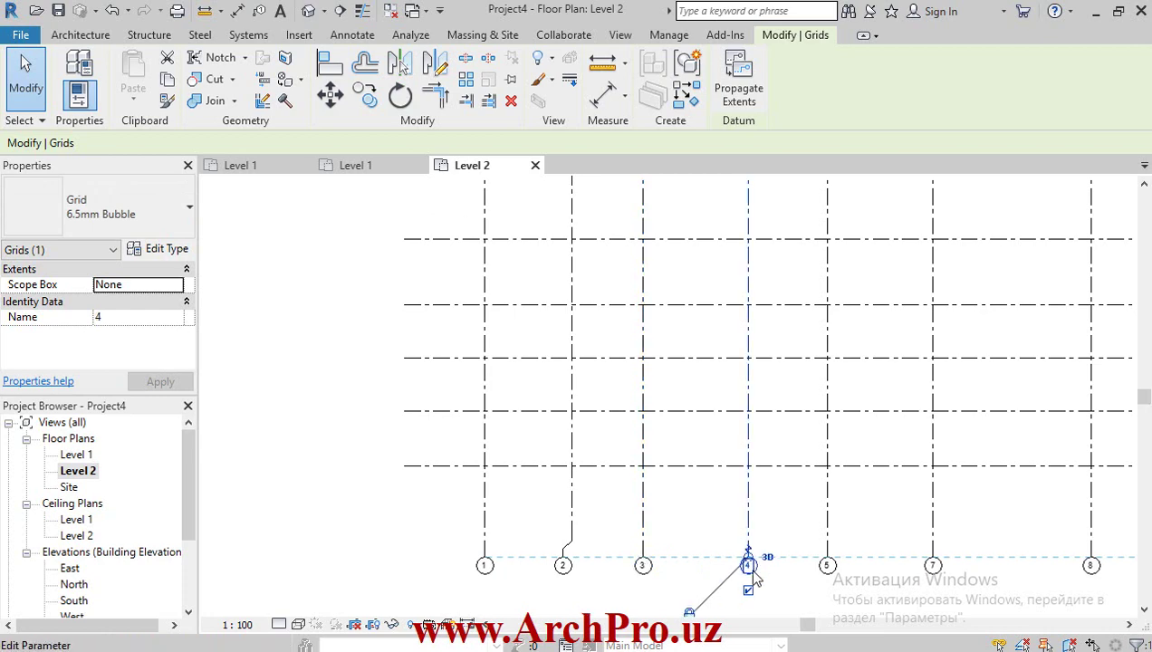
pyautogui.scroll(2, 755, 572)
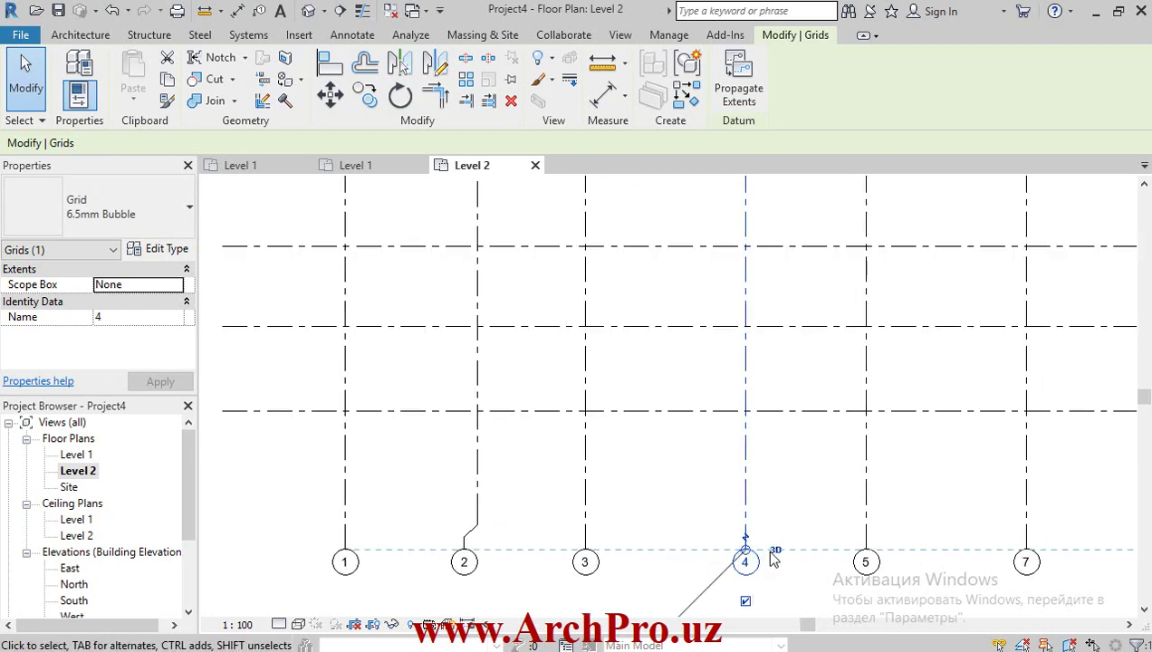
pyautogui.scroll(-2, 765, 555)
pyautogui.scroll(1, 765, 554)
pyautogui.scroll(1, 763, 553)
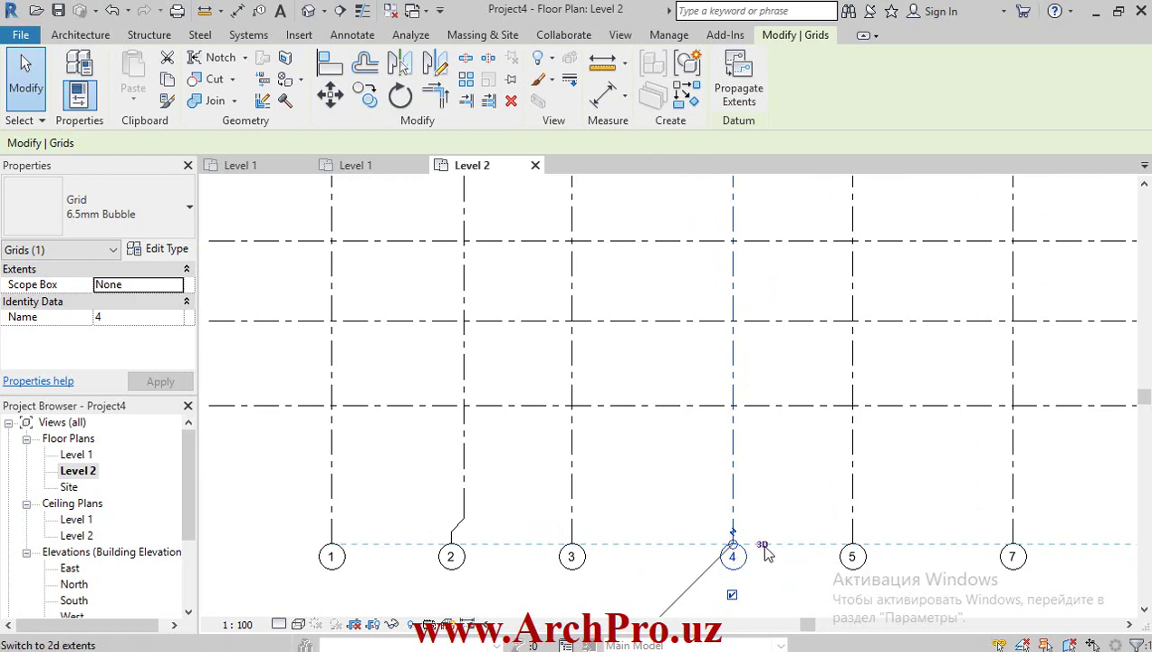
pyautogui.click(764, 547)
pyautogui.moveTo(734, 554); pyautogui.dragTo(733, 609)
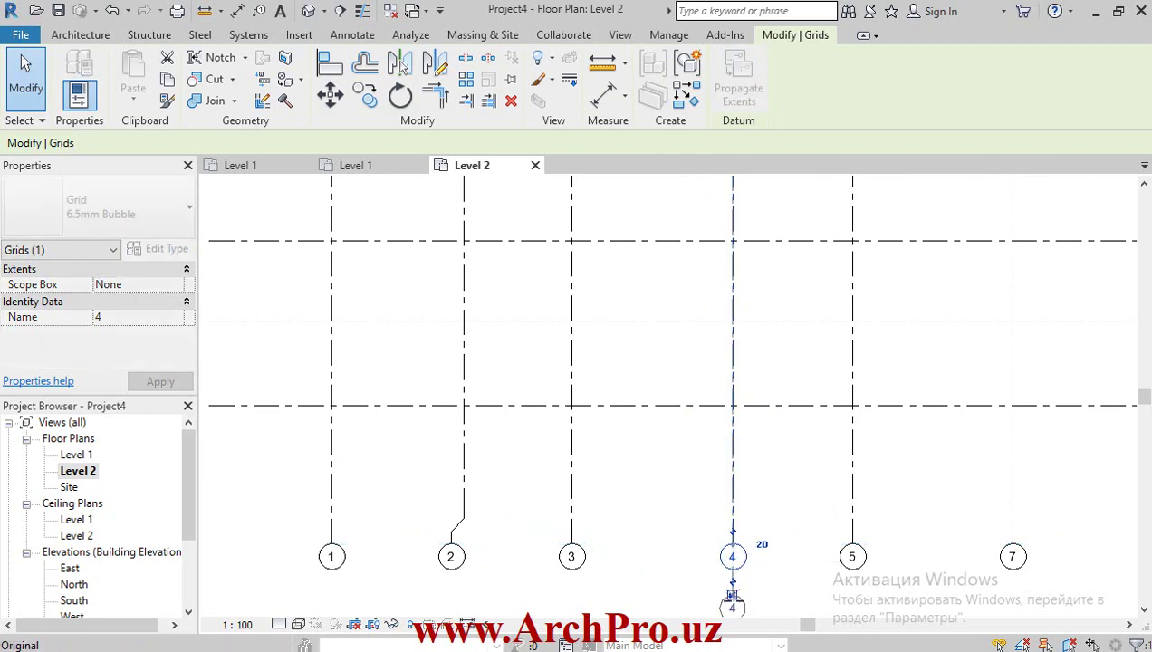
pyautogui.scroll(-2, 719, 501)
pyautogui.scroll(2, 733, 554)
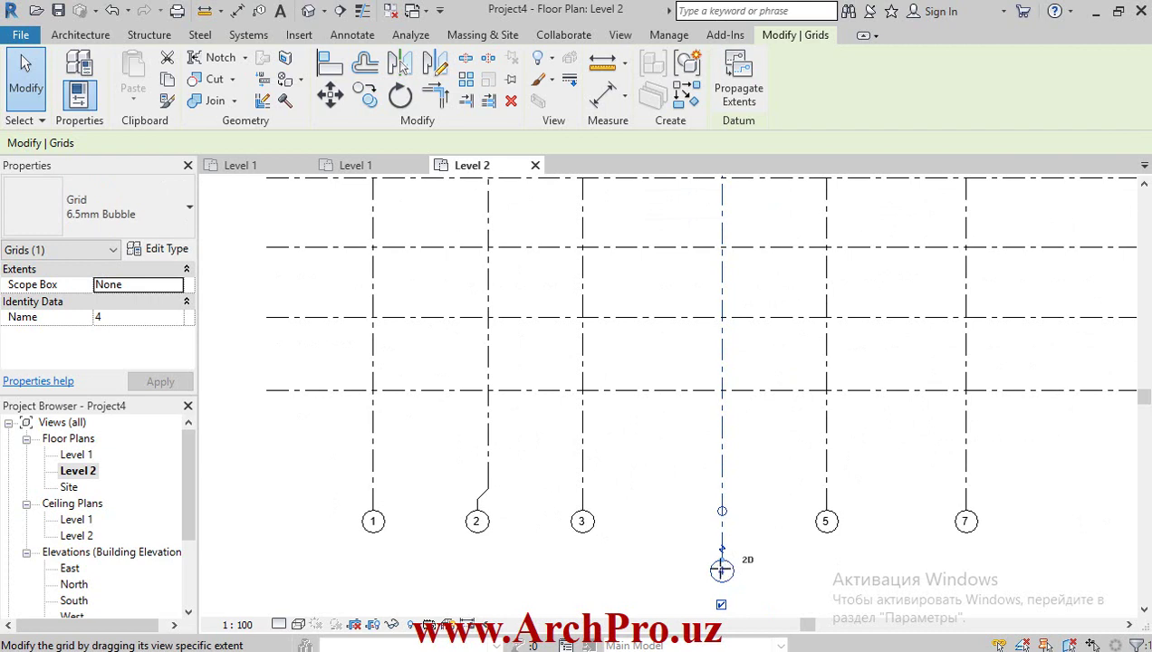
pyautogui.moveTo(721, 568); pyautogui.dragTo(721, 594)
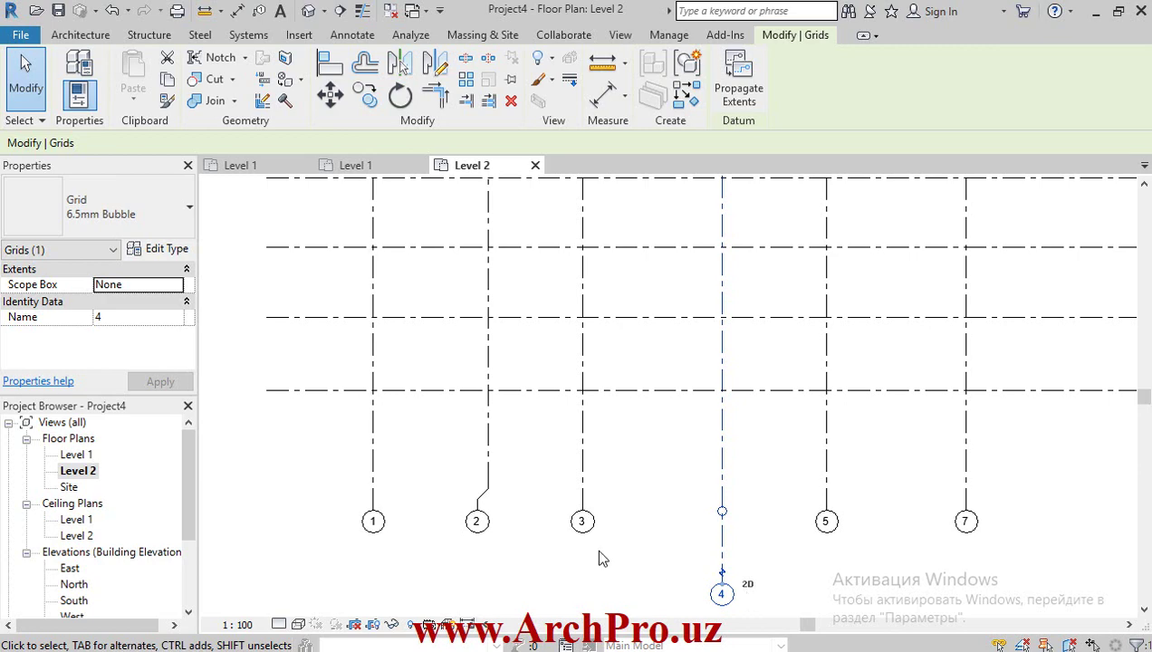
# On Level 1, try raising the aligned grid bubbles, then return them to their row.
pyautogui.doubleClick(76, 455)
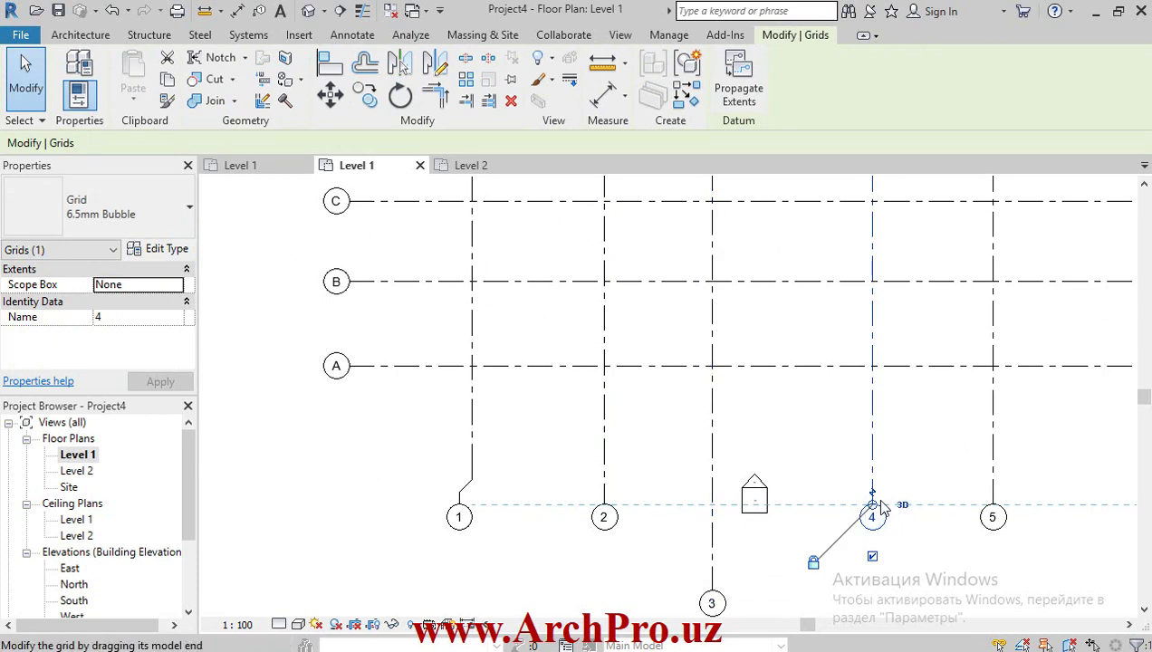
pyautogui.moveTo(870, 509)
pyautogui.mouseDown()
pyautogui.moveTo(872, 406)
pyautogui.moveTo(871, 445)
pyautogui.mouseUp()
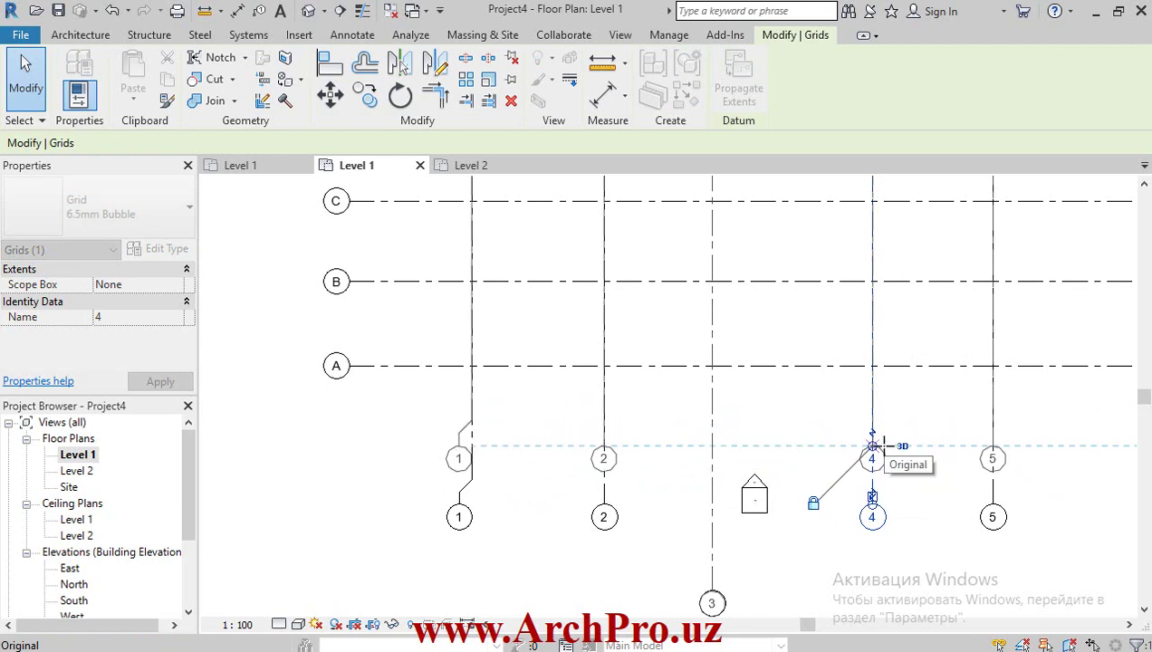
pyautogui.moveTo(872, 445); pyautogui.dragTo(872, 504)
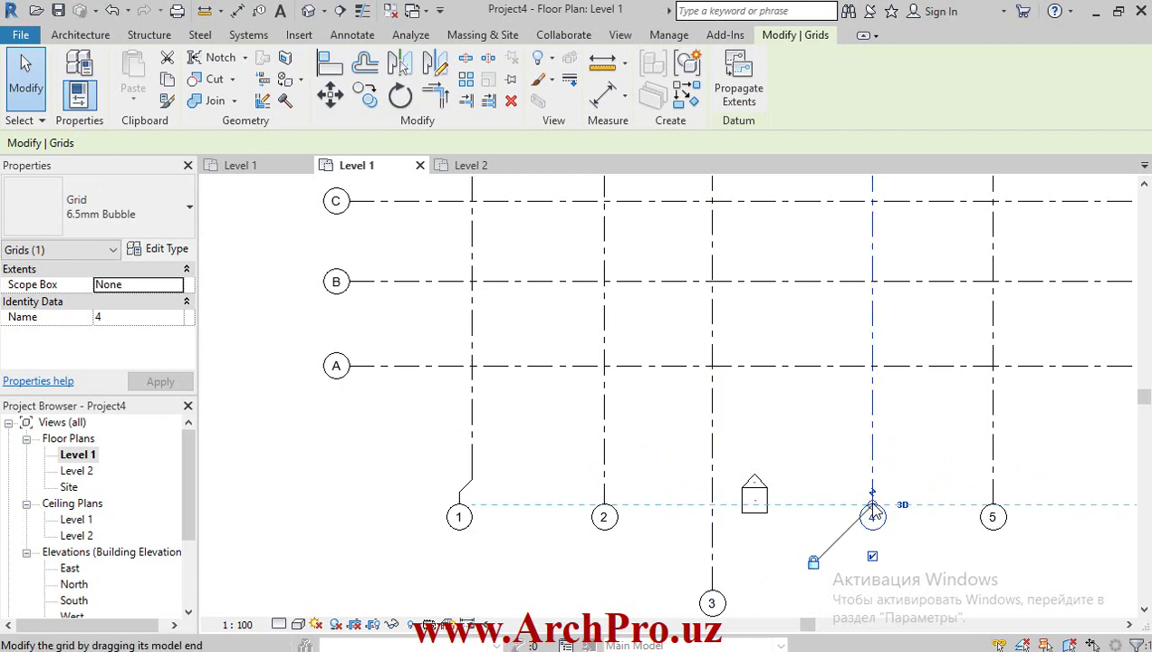
pyautogui.moveTo(872, 508)
pyautogui.mouseDown()
pyautogui.moveTo(875, 472)
pyautogui.moveTo(872, 504)
pyautogui.mouseUp()
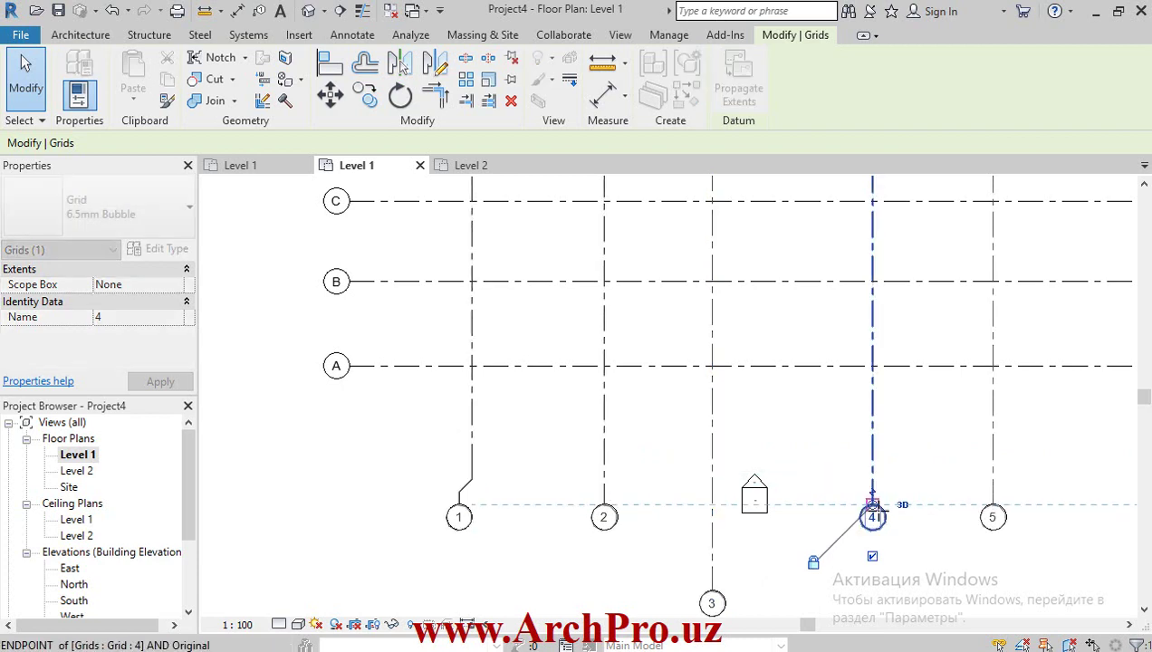
# Drag grid 3's bubble up until it aligns with the other numbered bubbles.
pyautogui.click(720, 602)
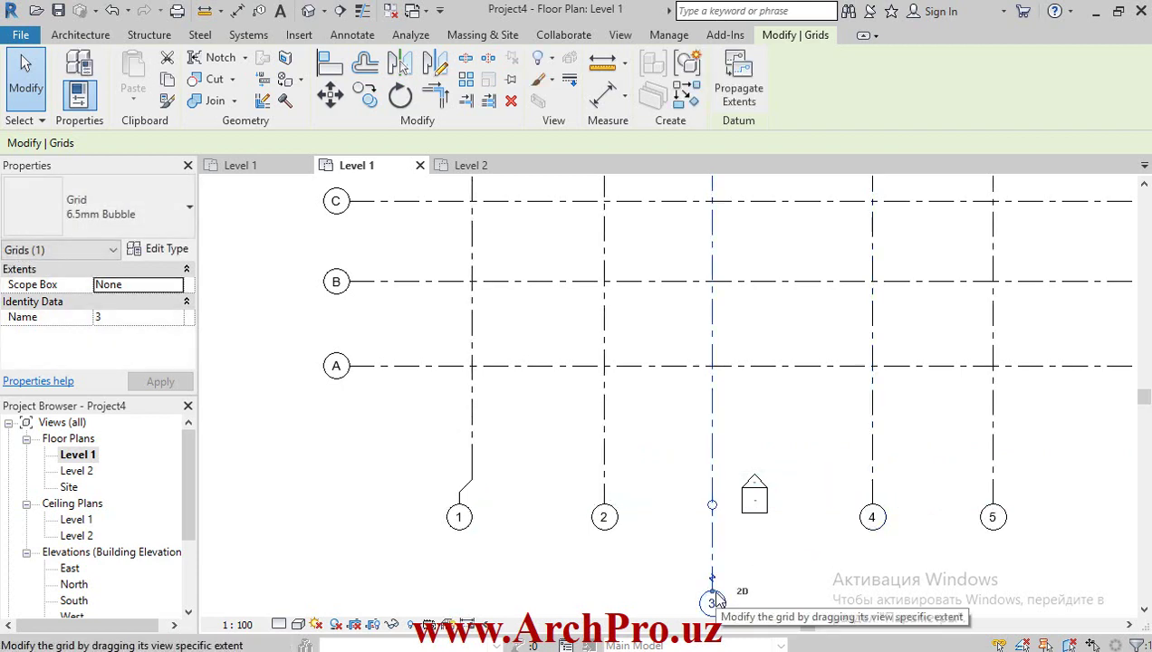
pyautogui.moveTo(715, 602); pyautogui.dragTo(712, 507)
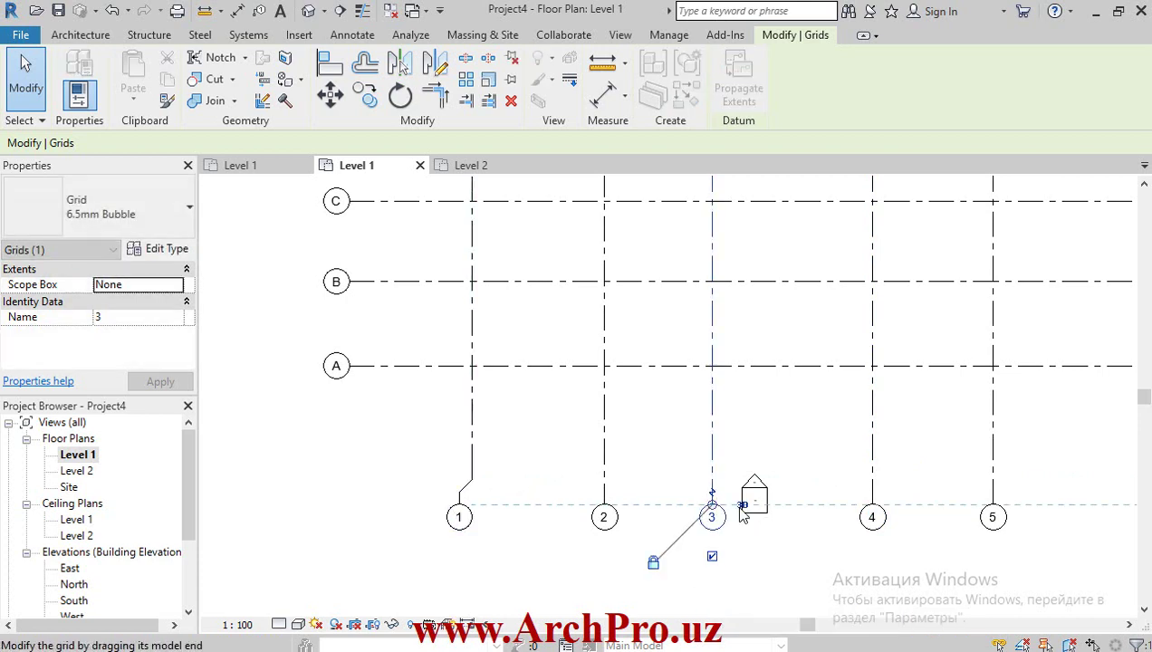
pyautogui.click(875, 505)
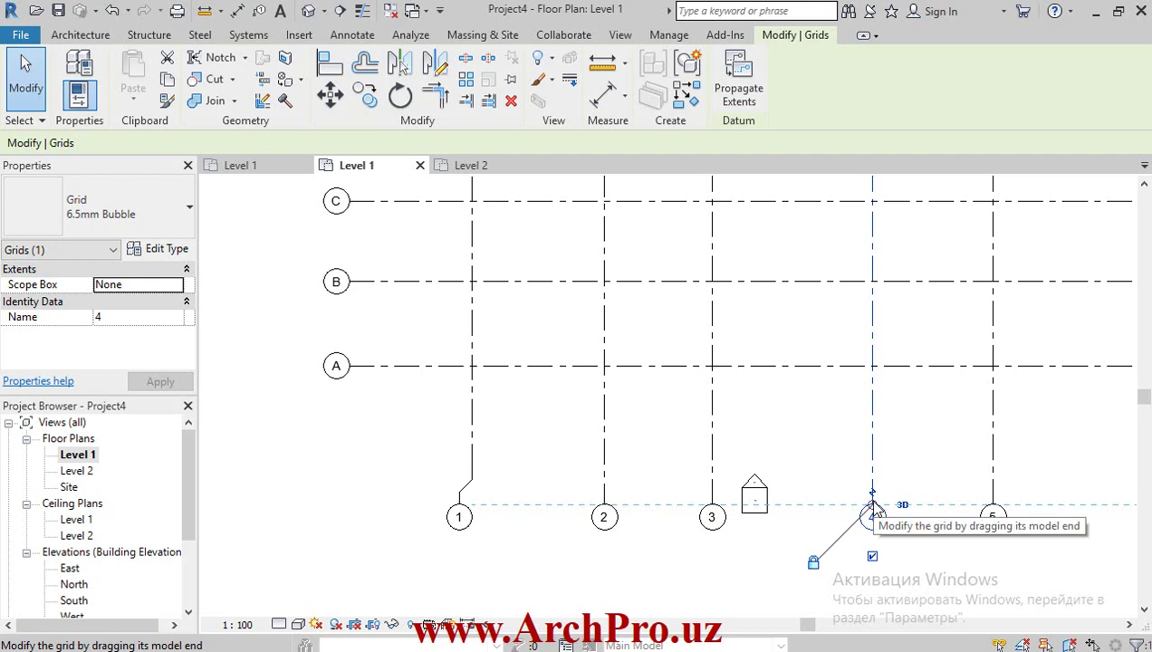
pyautogui.click(712, 525)
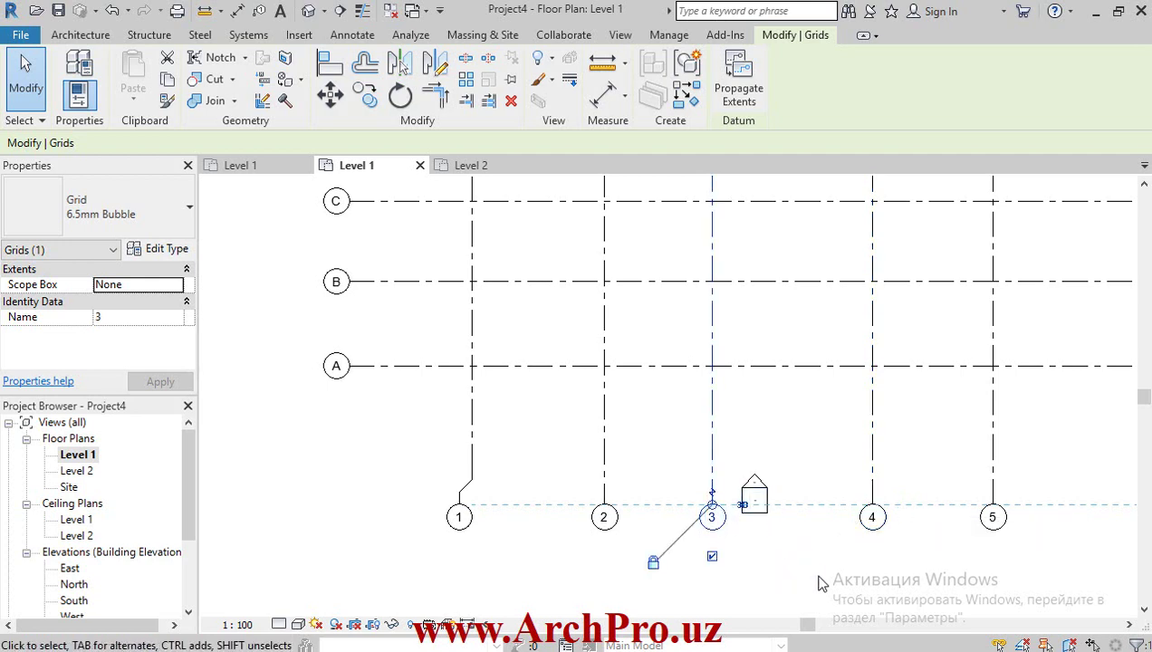
pyautogui.scroll(-2, 570, 502)
pyautogui.scroll(-2, 577, 534)
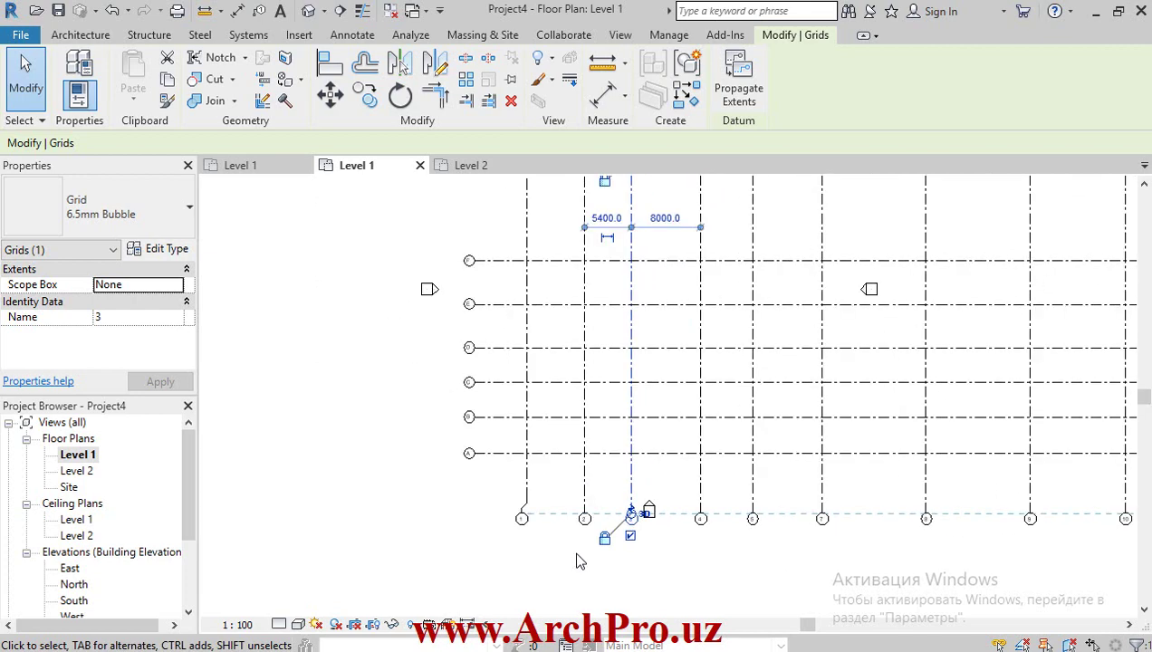
pyautogui.scroll(1, 654, 544)
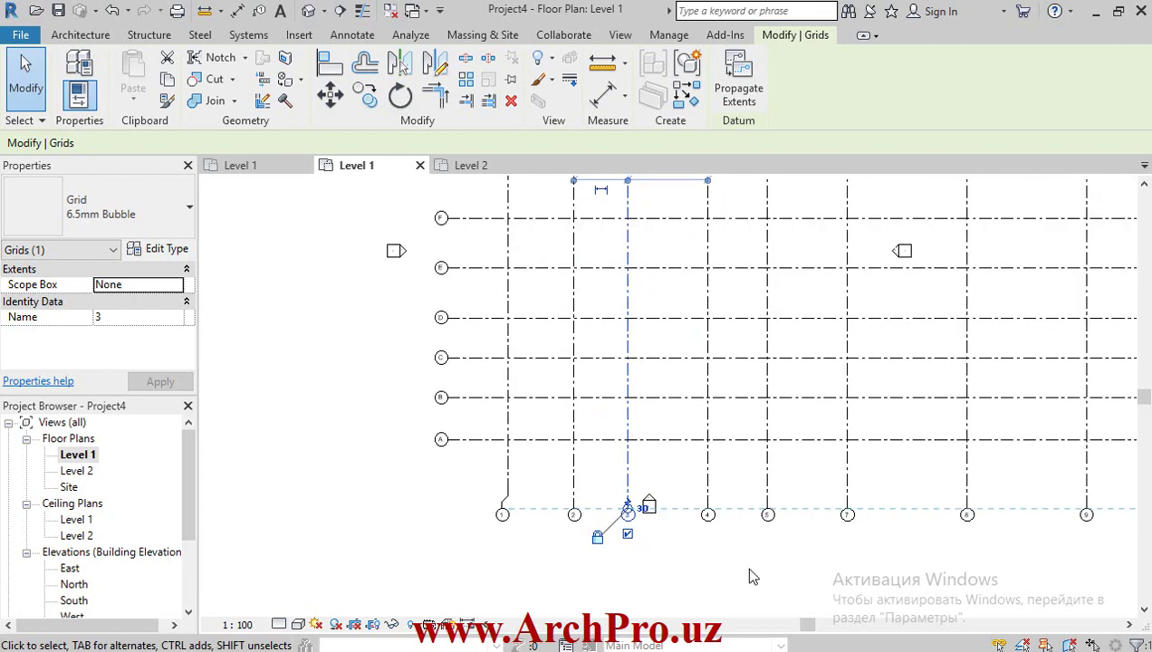